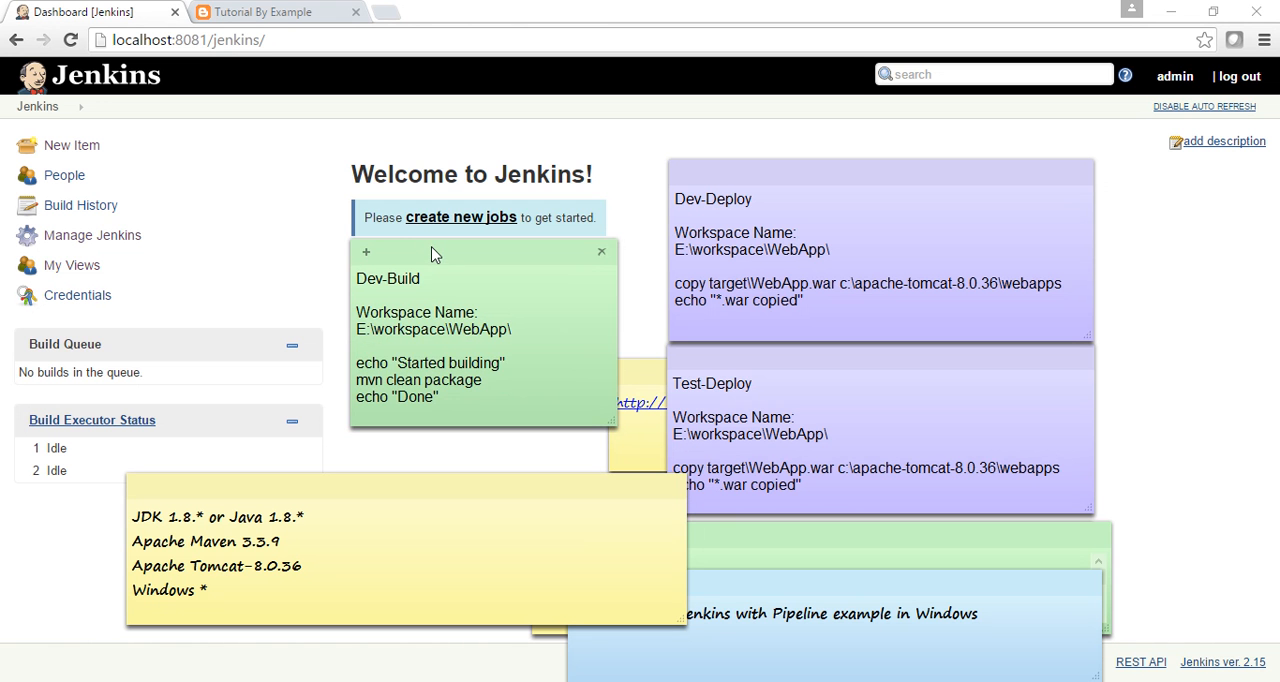
Move the Dev-Build note up beside the Dev-Deploy note.
left_click_drag(437, 260, 466, 174)
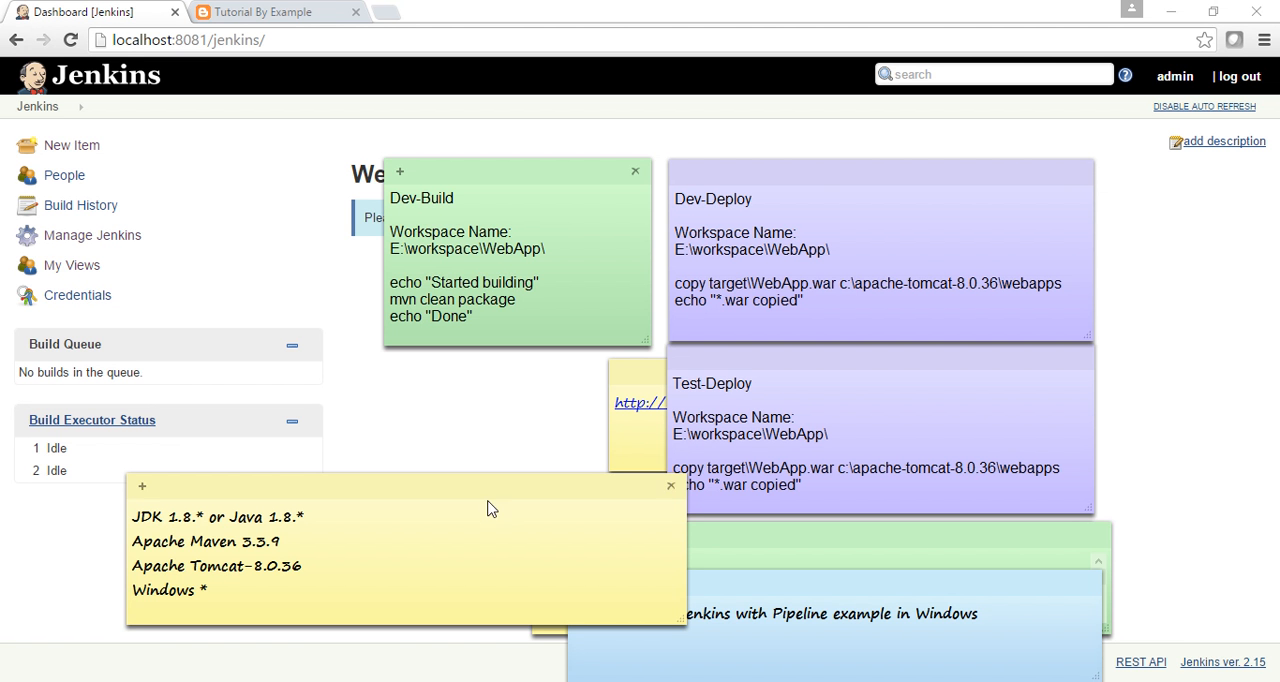
left_click(407, 529)
Open jenkins.io in a new browser tab and show the available Jenkins download releases.
left_click(385, 13)
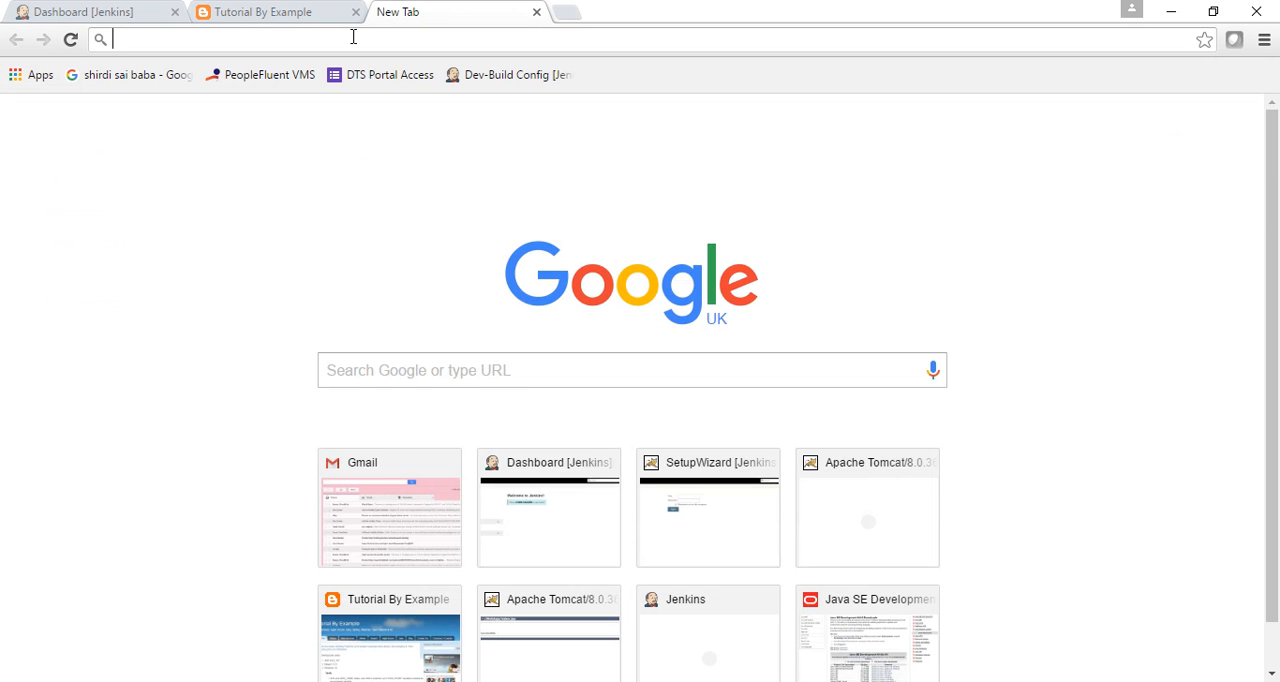
type("jenkins.io")
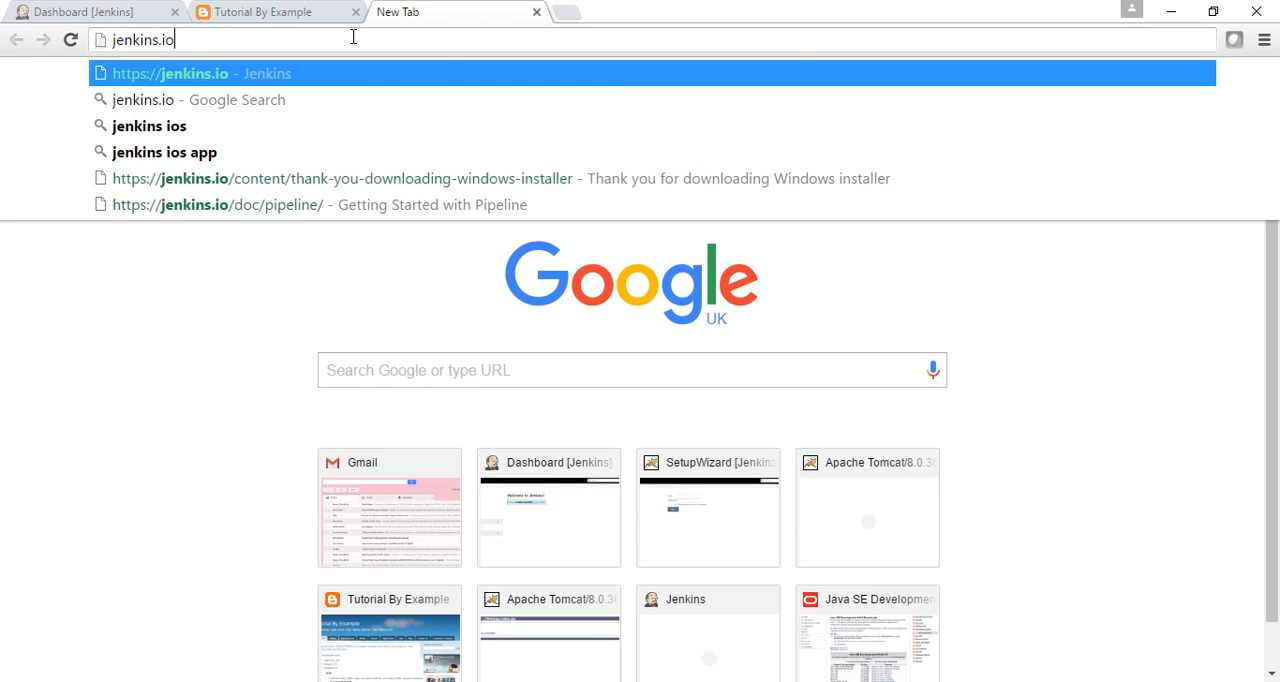
key("Return")
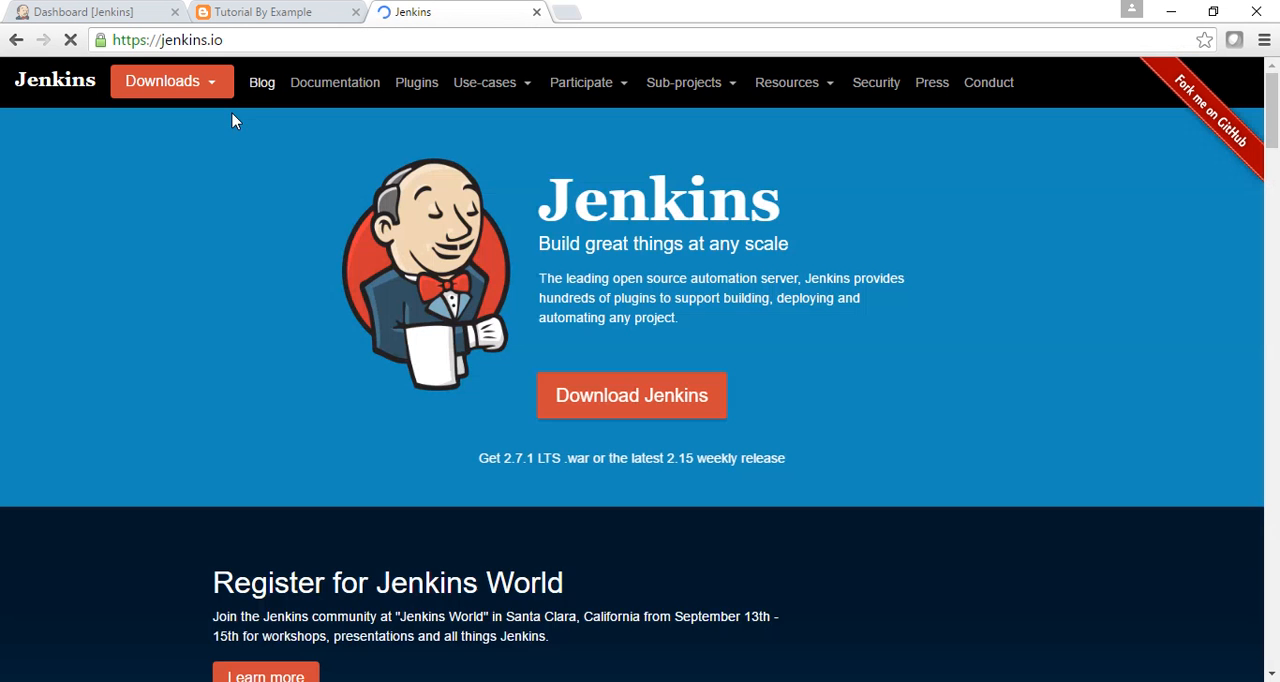
left_click(215, 88)
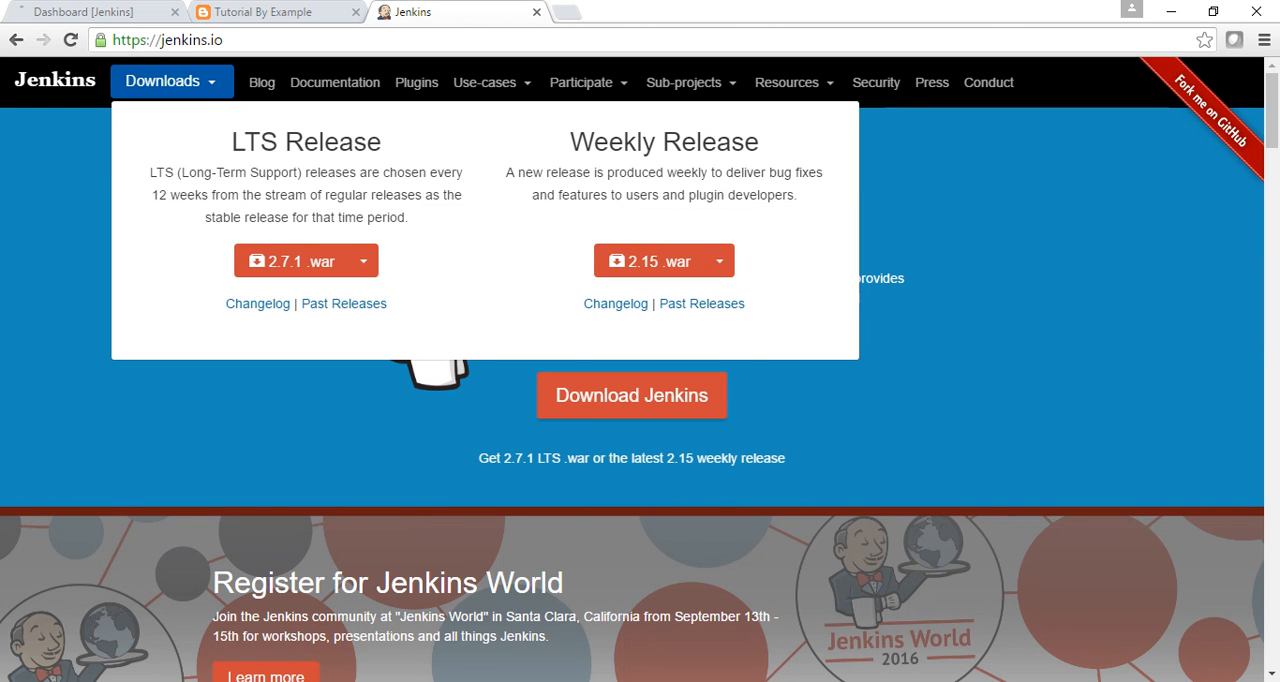
Switch to File Explorer, open the webapps folder of apache-tomcat-8.0.36 and select jenkins.war.
mouse_move(574, 681)
left_click(522, 661)
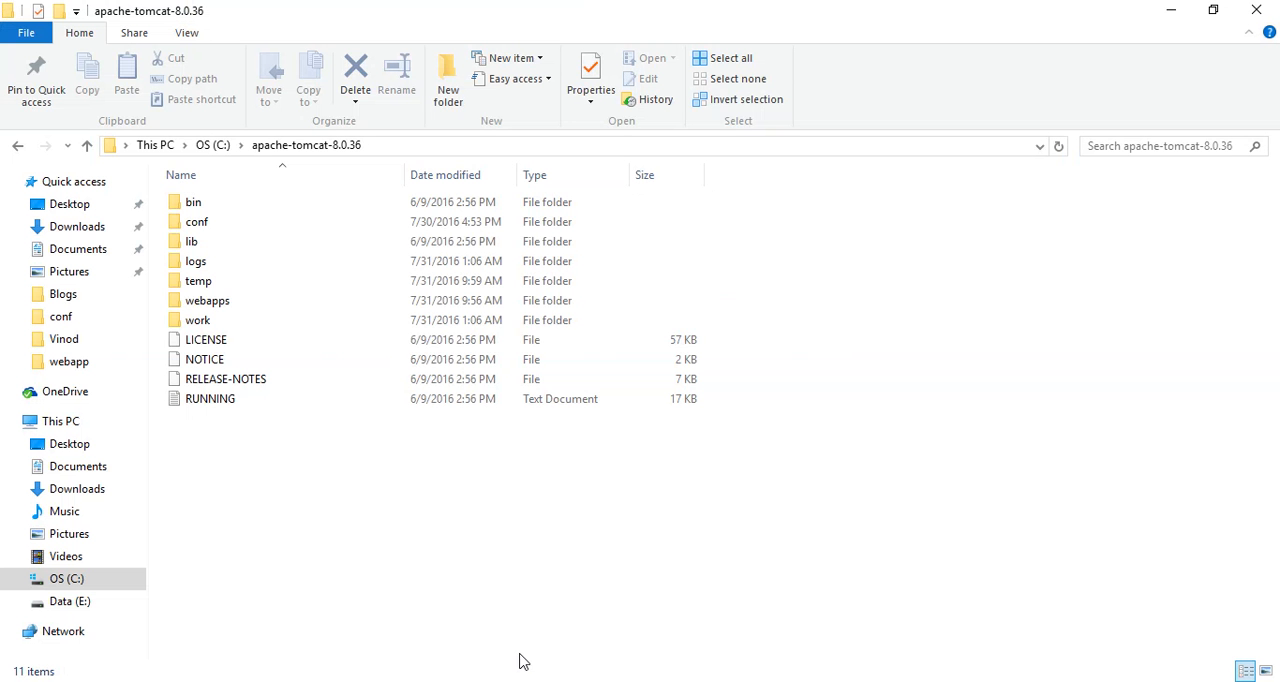
double_click(194, 305)
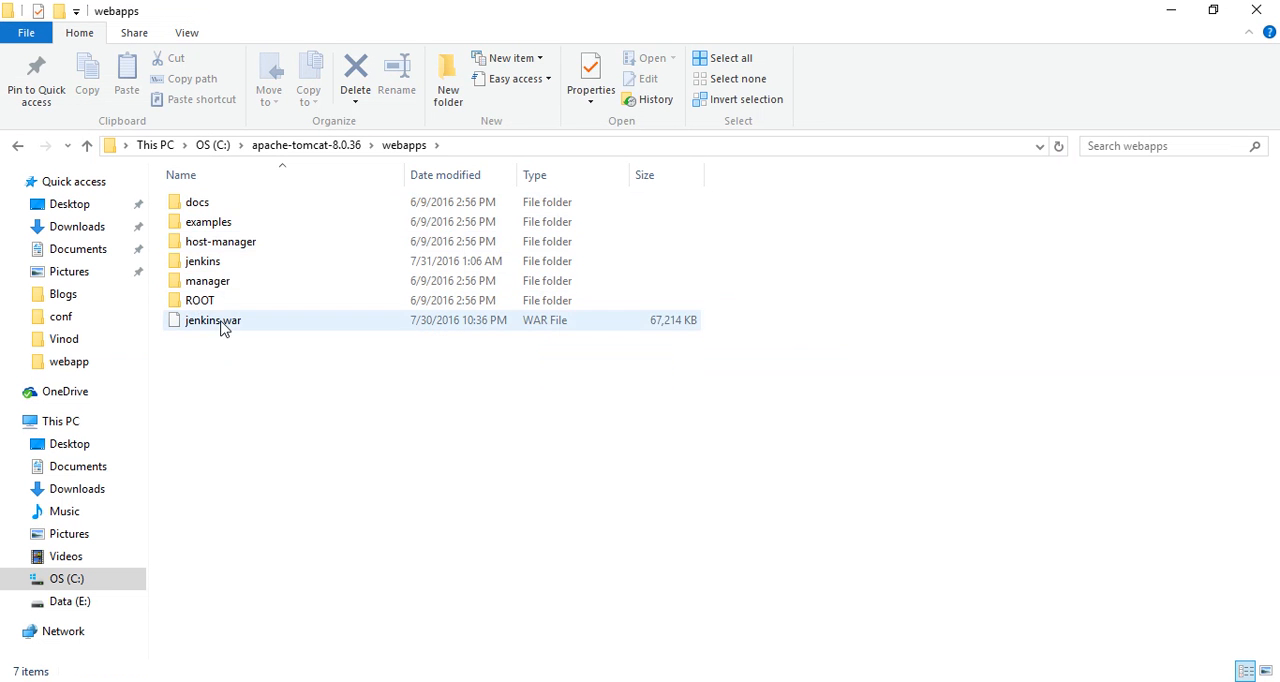
left_click(224, 330)
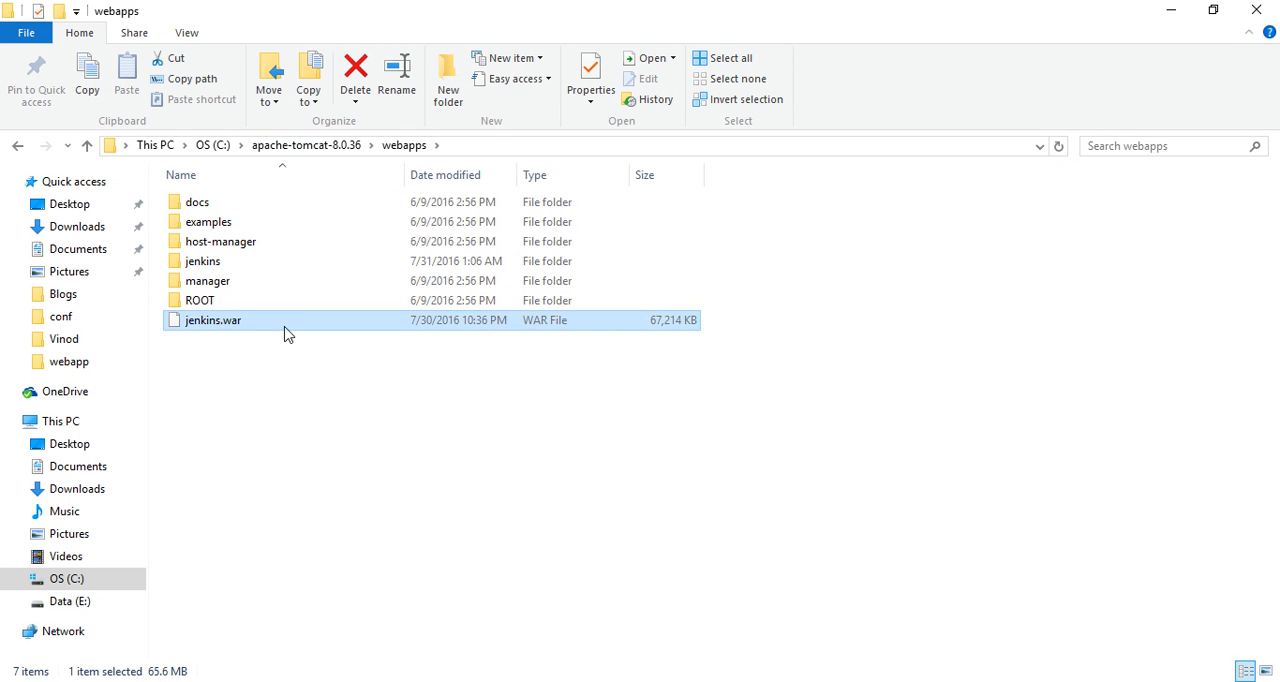
View Tomcat's bin folder and the running Tomcat console, and return to the webapps folder.
left_click(308, 146)
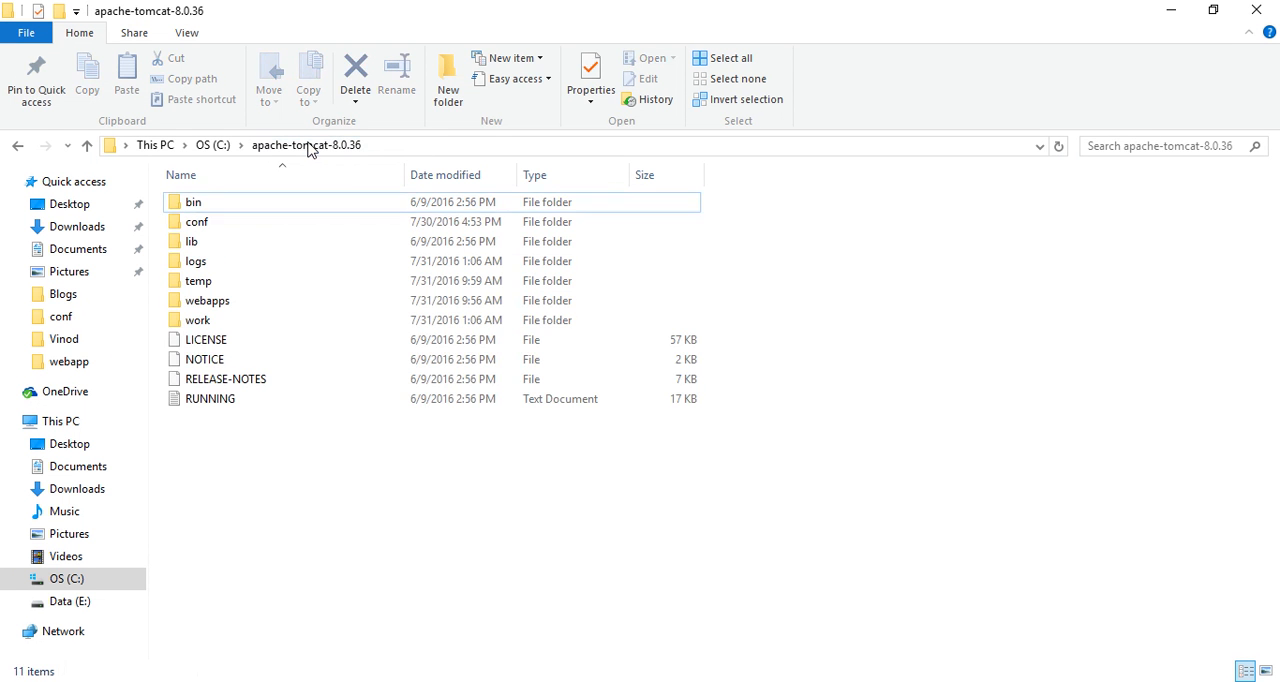
left_click(196, 208)
double_click(196, 208)
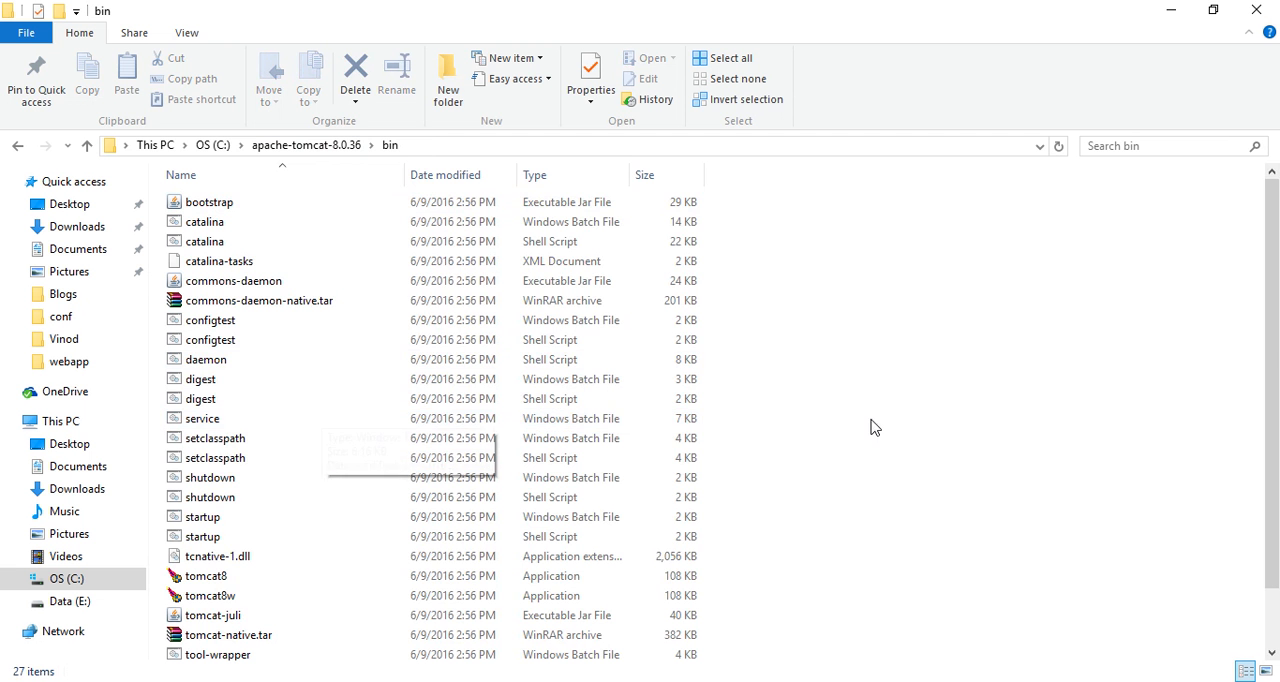
key("alt+Tab")
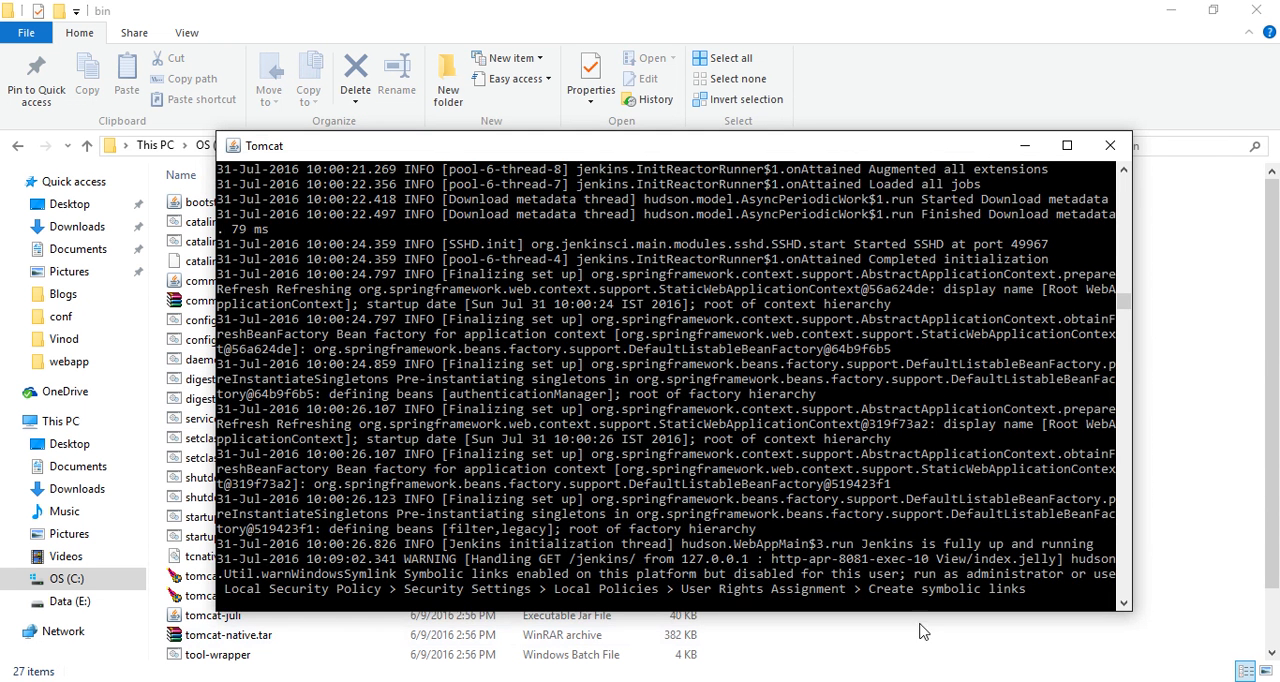
left_click(1203, 314)
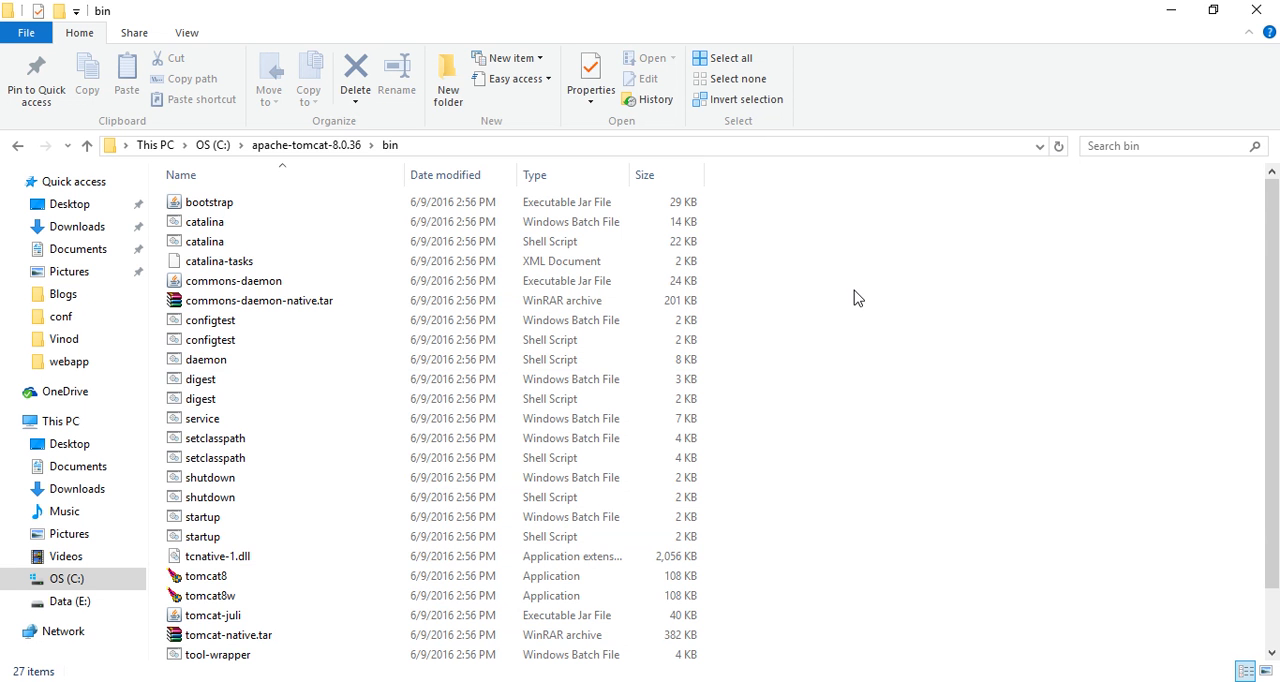
left_click(334, 145)
double_click(207, 301)
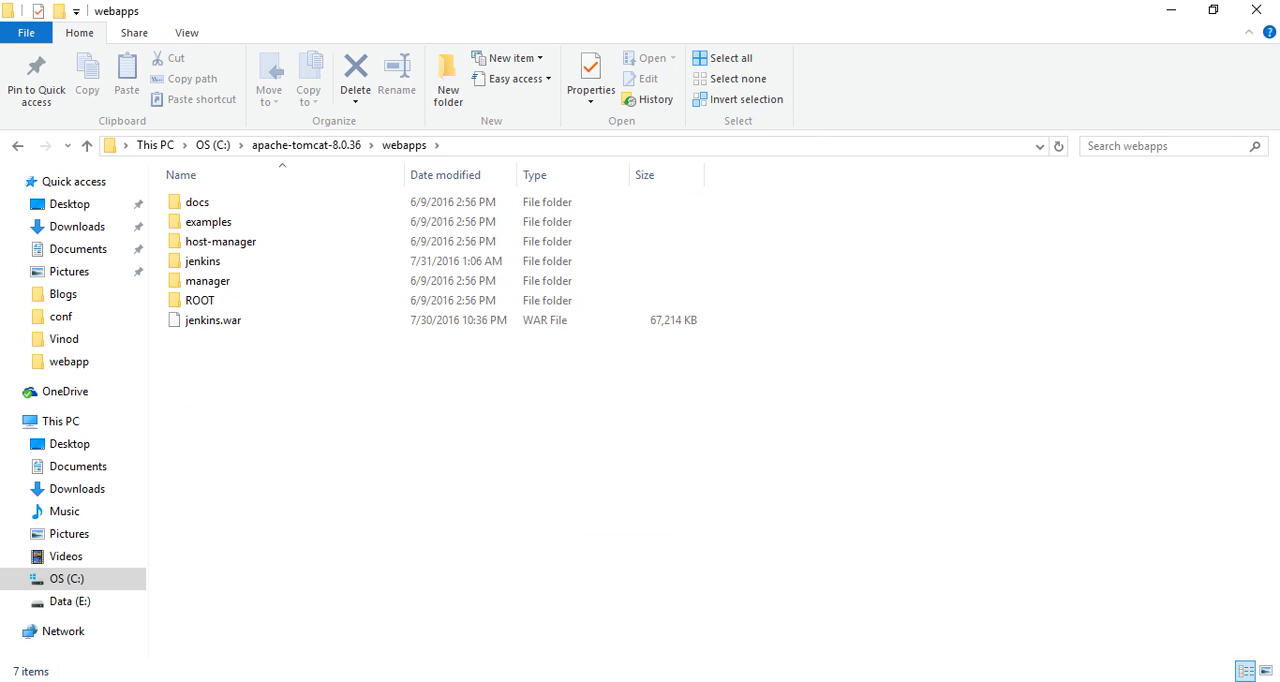
Switch to the Jenkins dashboard in the browser and copy its localhost:8081/jenkins/ address.
left_click(574, 681)
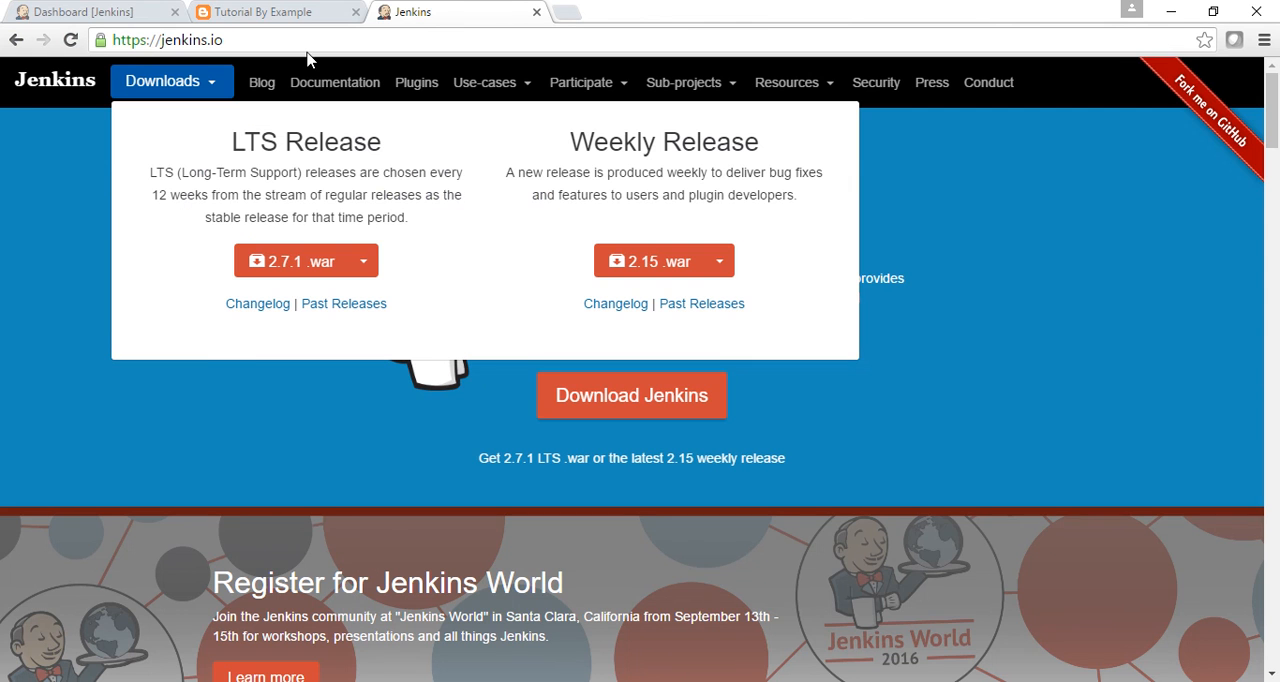
left_click(120, 18)
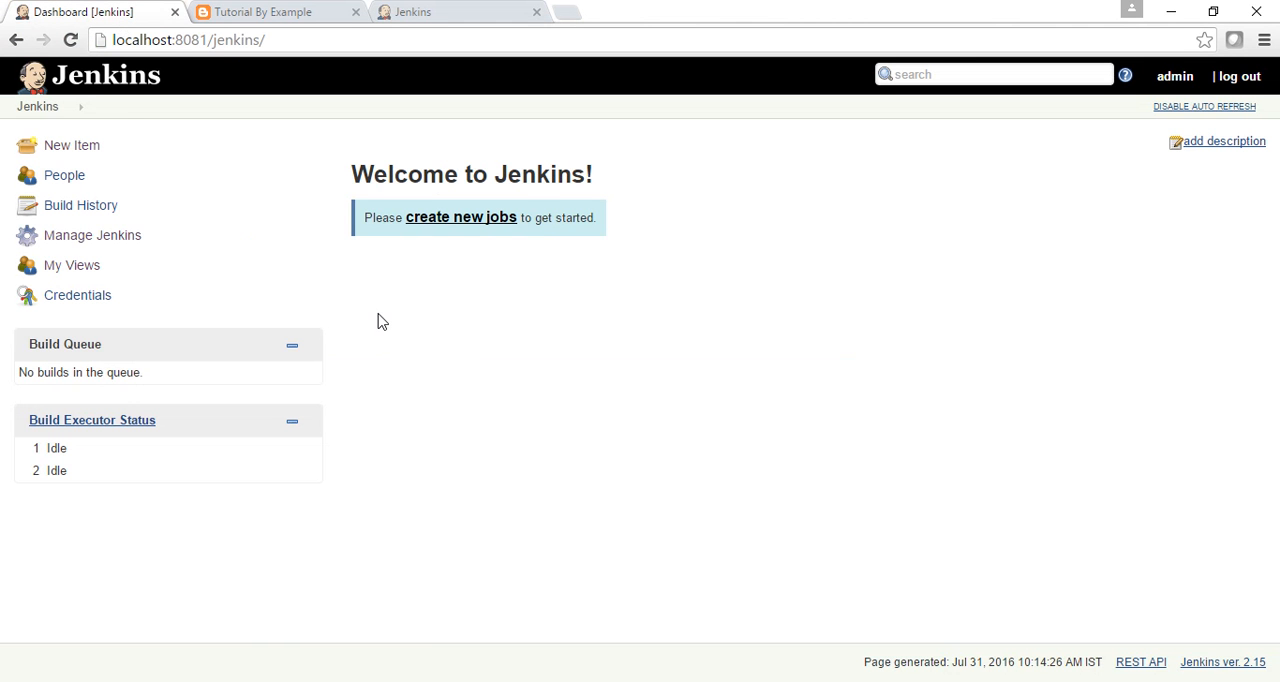
left_click(265, 38)
key("ctrl+c")
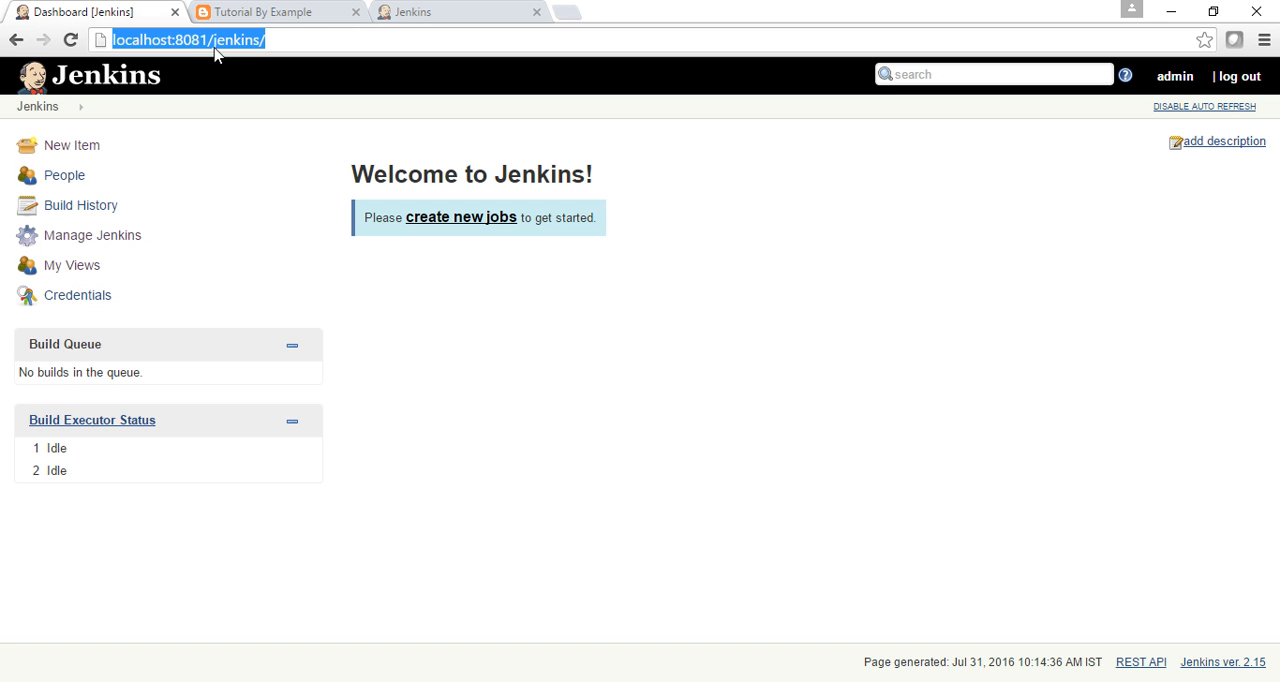
left_click(275, 44)
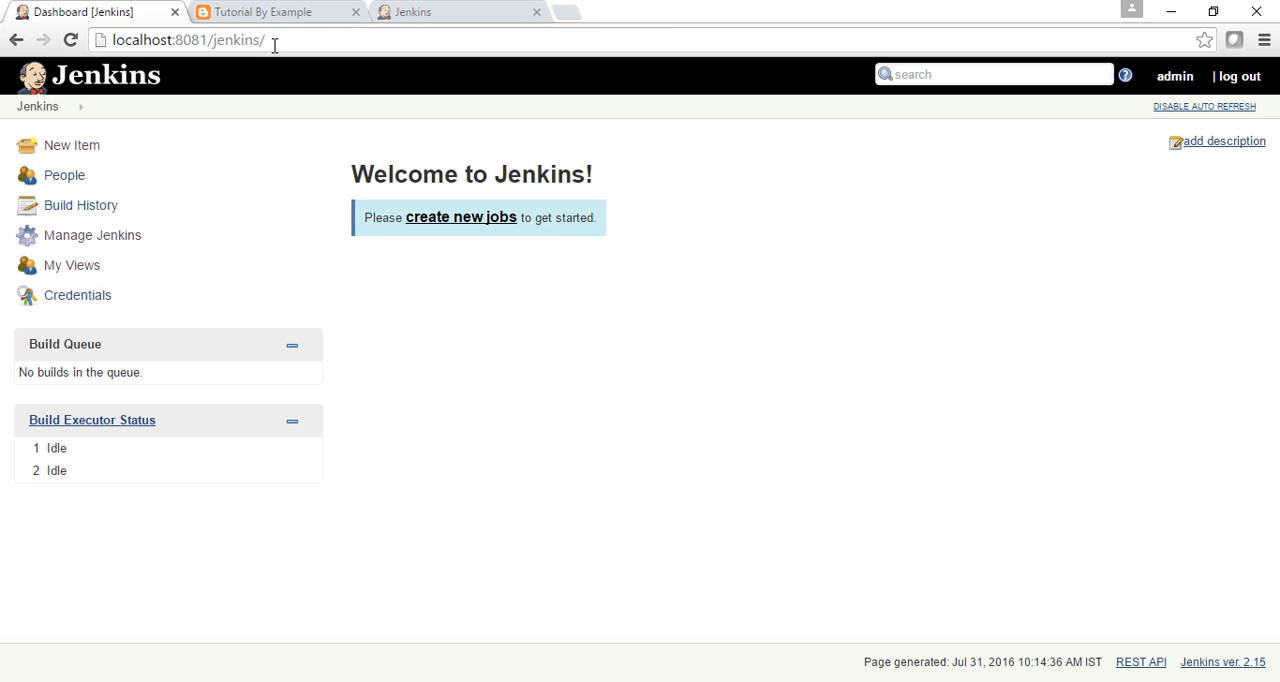
left_click(457, 49)
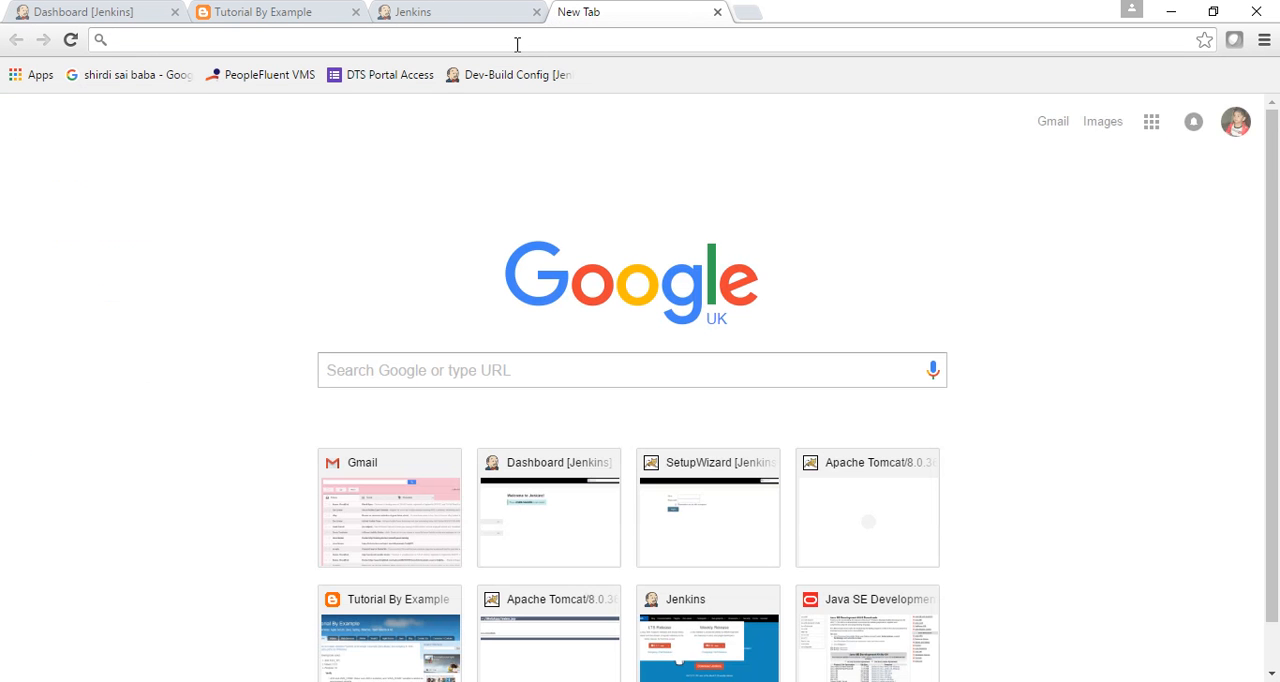
key("ctrl+v")
key("BackSpace")
key("BackSpace")
key("BackSpace")
key("BackSpace")
key("BackSpace")
key("BackSpace")
key("BackSpace")
key("BackSpace")
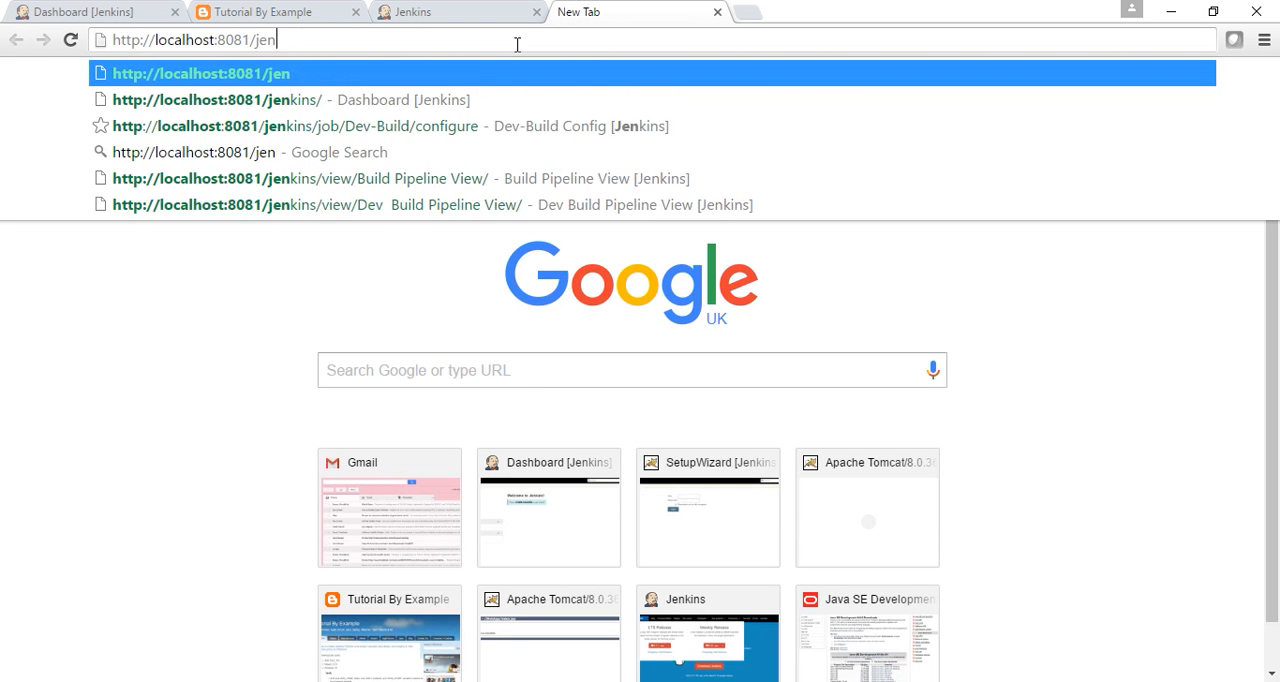
type("w")
key("Down")
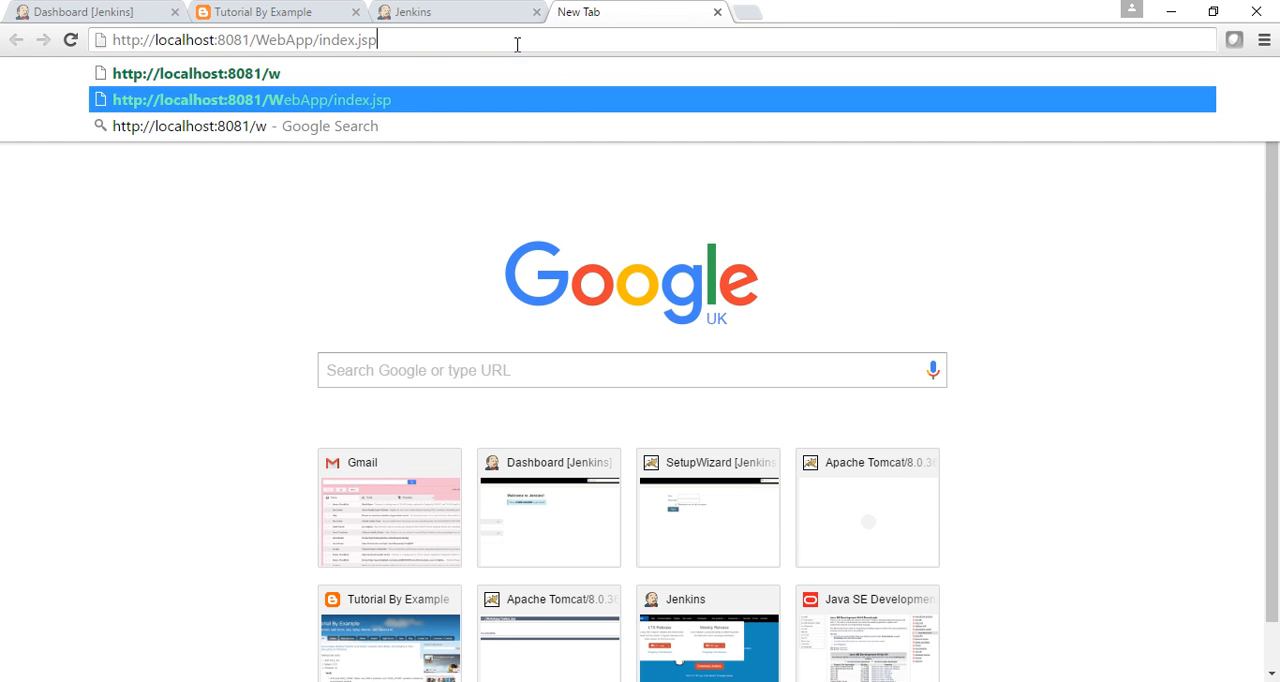
key("Return")
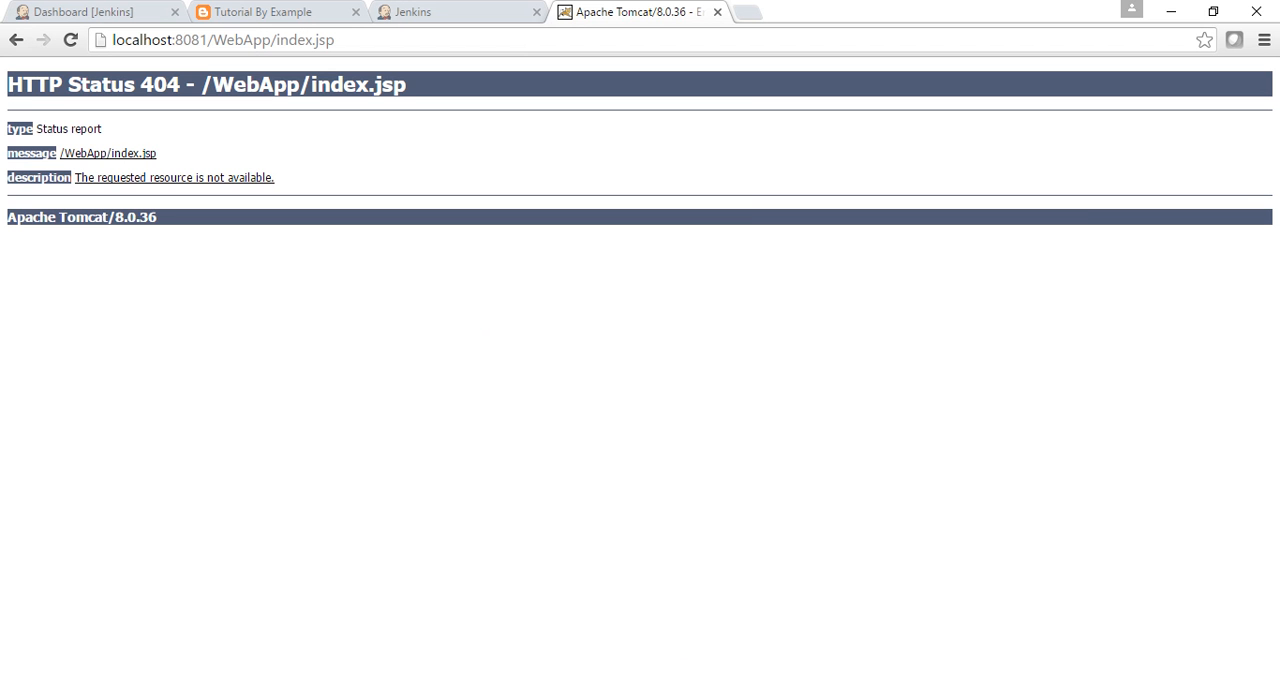
Switch to the empty Command Prompt and check the Java and Maven installations with "java -vesion" and "mvn -version".
left_click(574, 681)
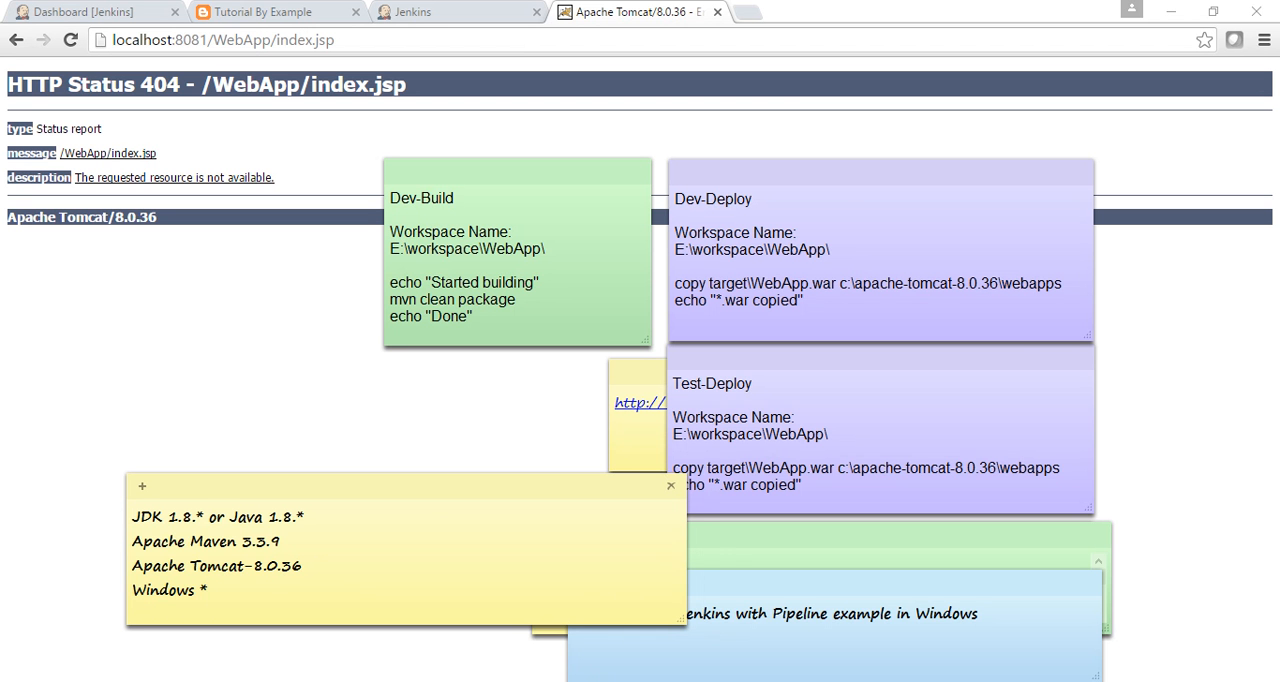
mouse_move(530, 678)
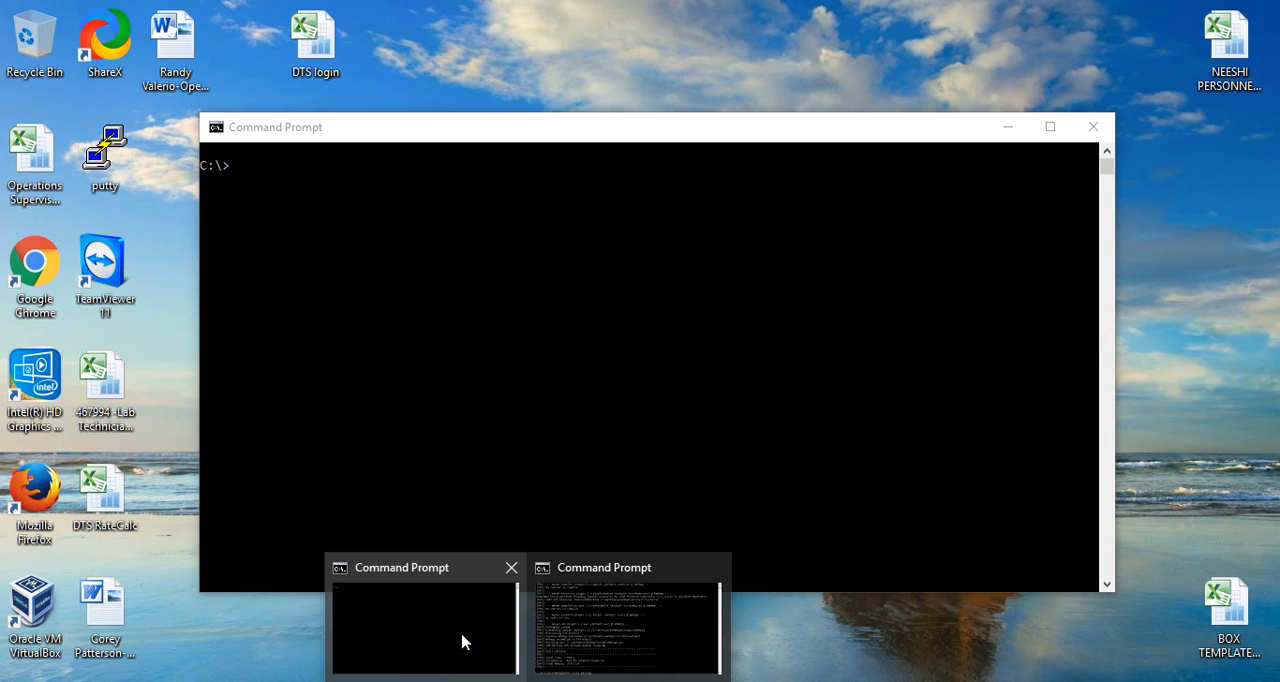
left_click(463, 641)
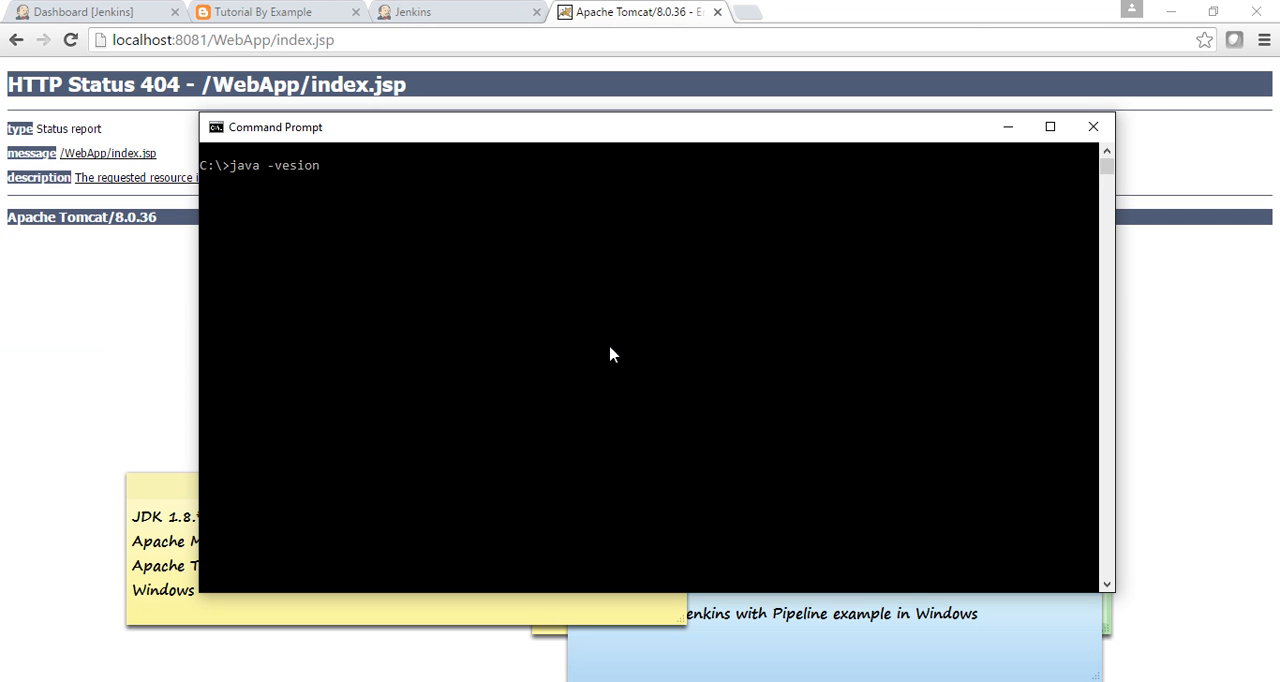
key("Return")
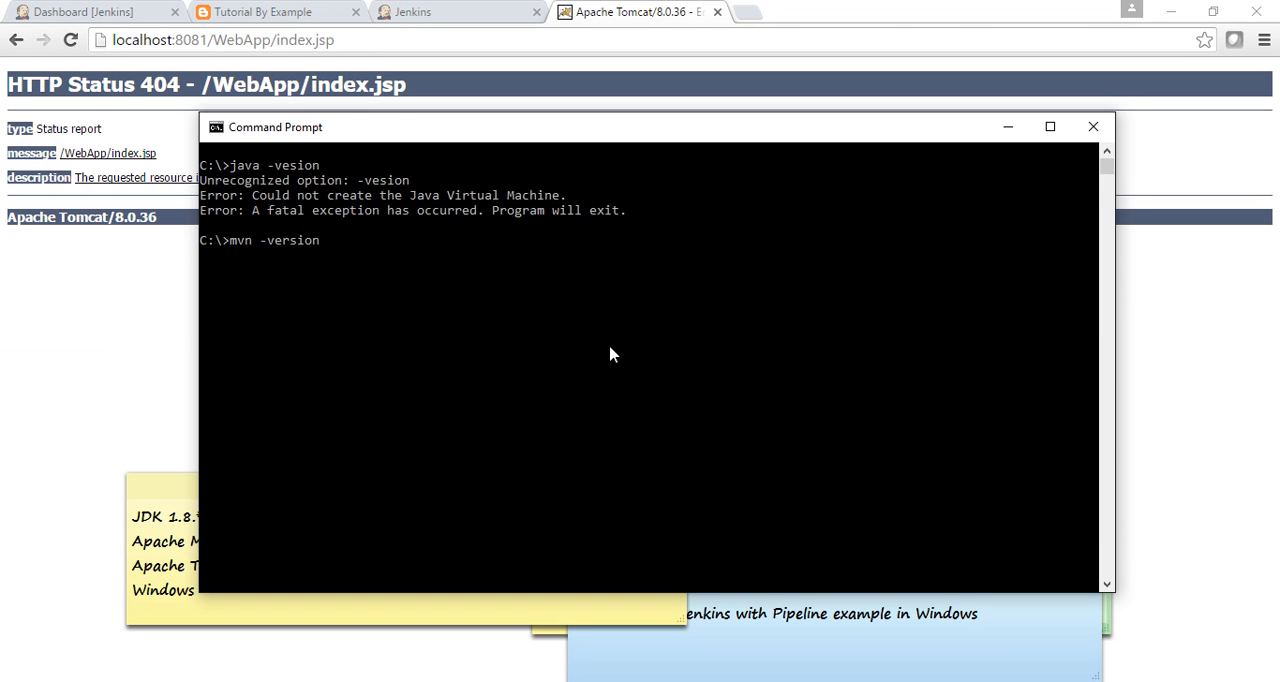
type("mvn -version")
key("Return")
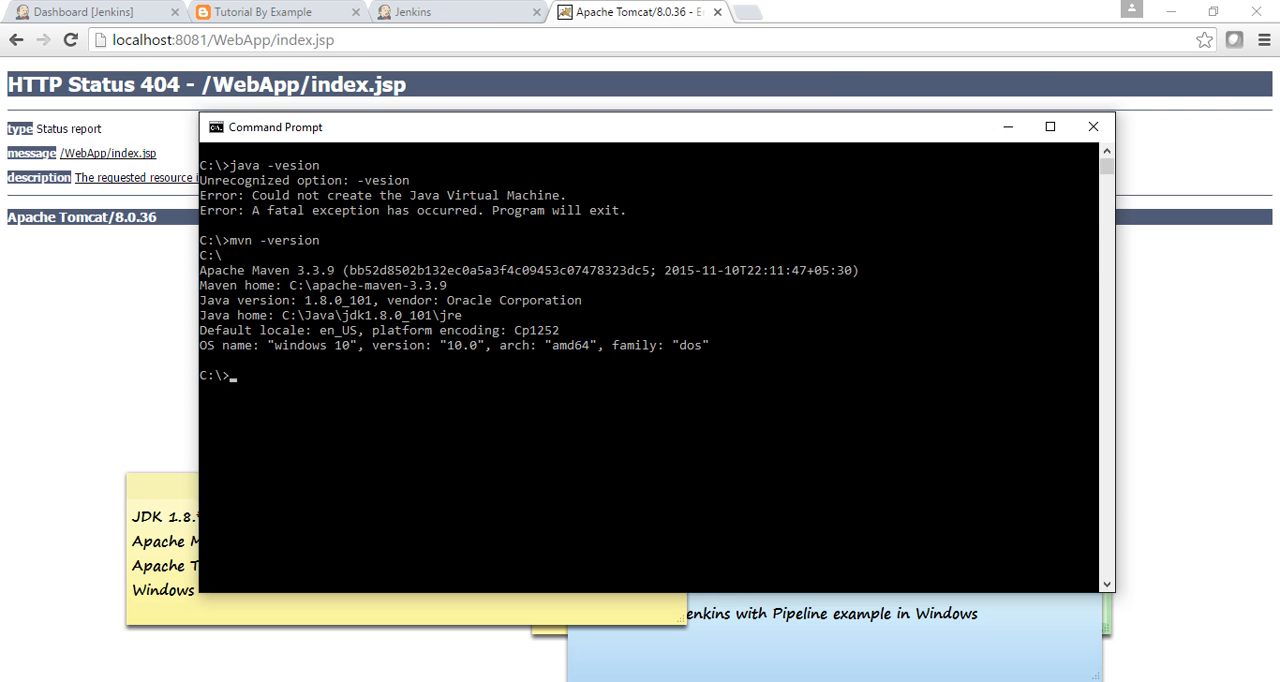
In the Command Prompt at E:\workspace\WebApp, try "mvn clean packagecls" and run "mvn clean package".
left_click(666, 608)
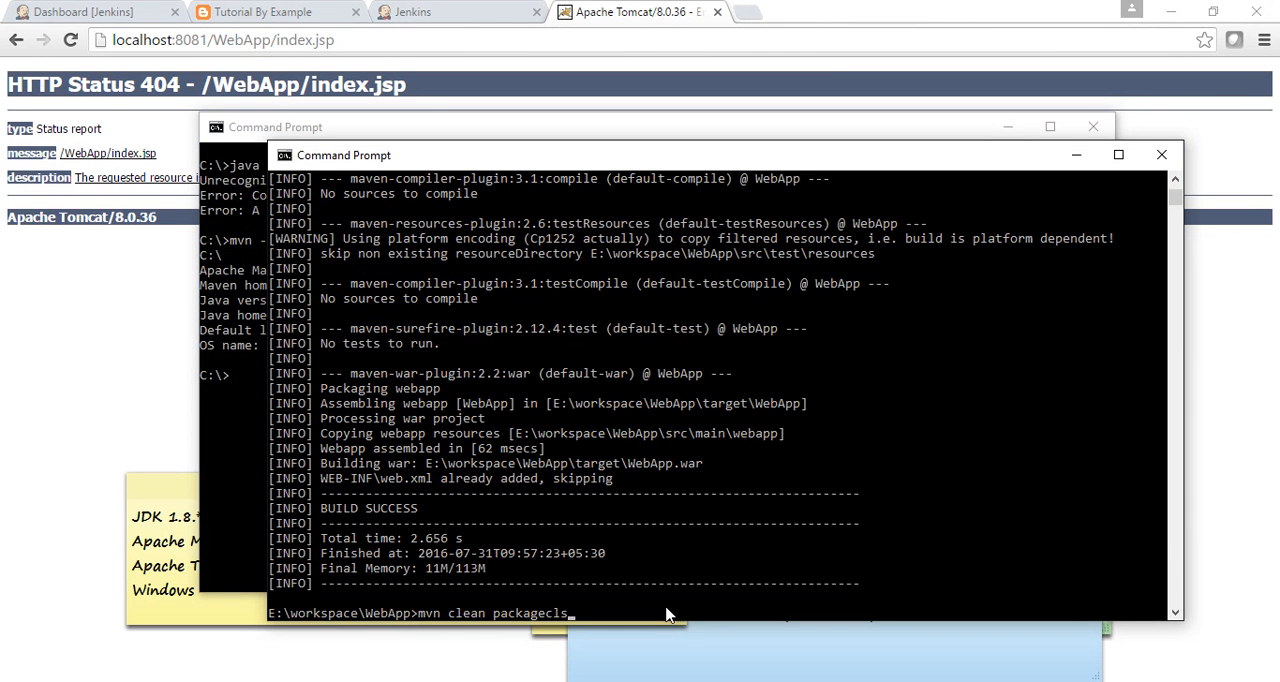
key("Return")
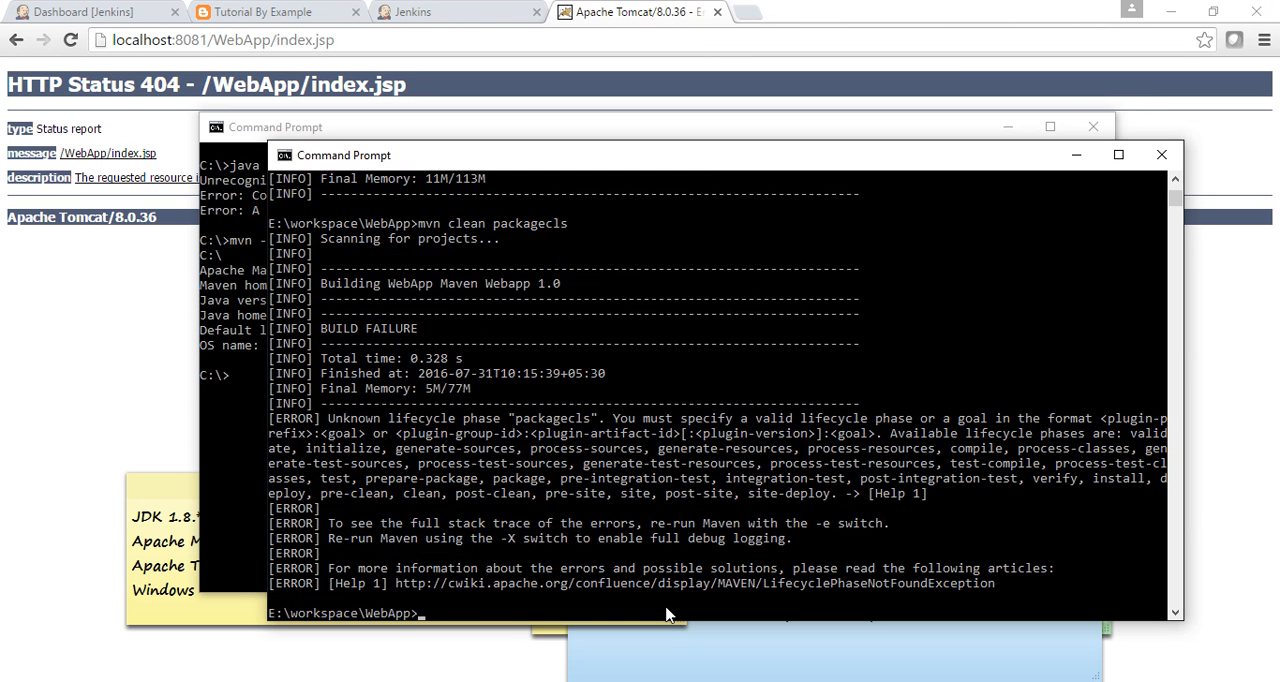
key("Up")
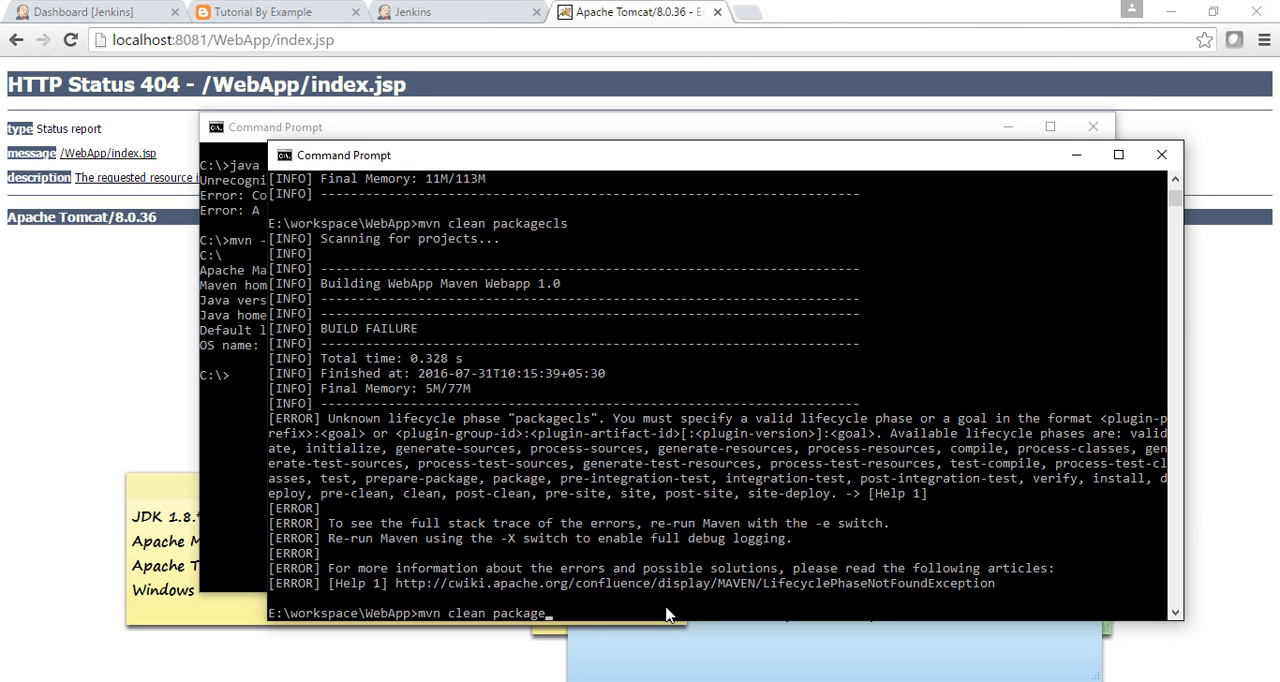
key("Return")
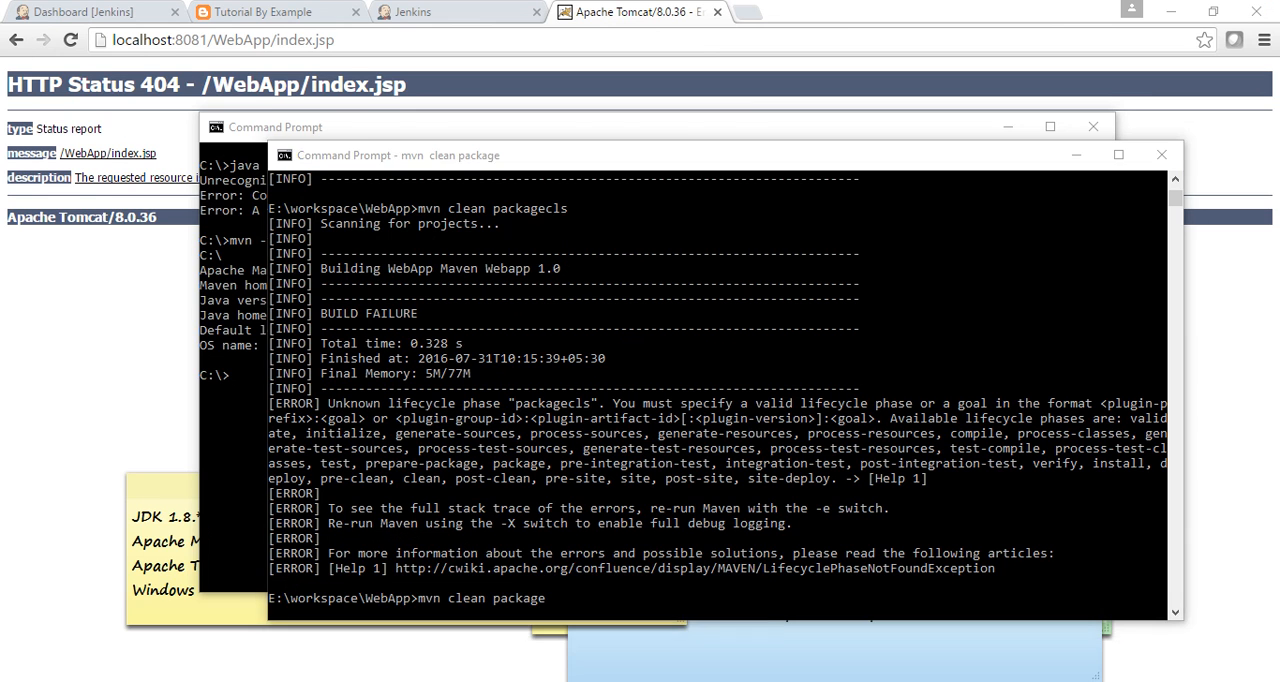
Switch to the E:\workspace\WebApp folder in File Explorer and permanently delete its target folder.
mouse_move(389, 641)
left_click(477, 590)
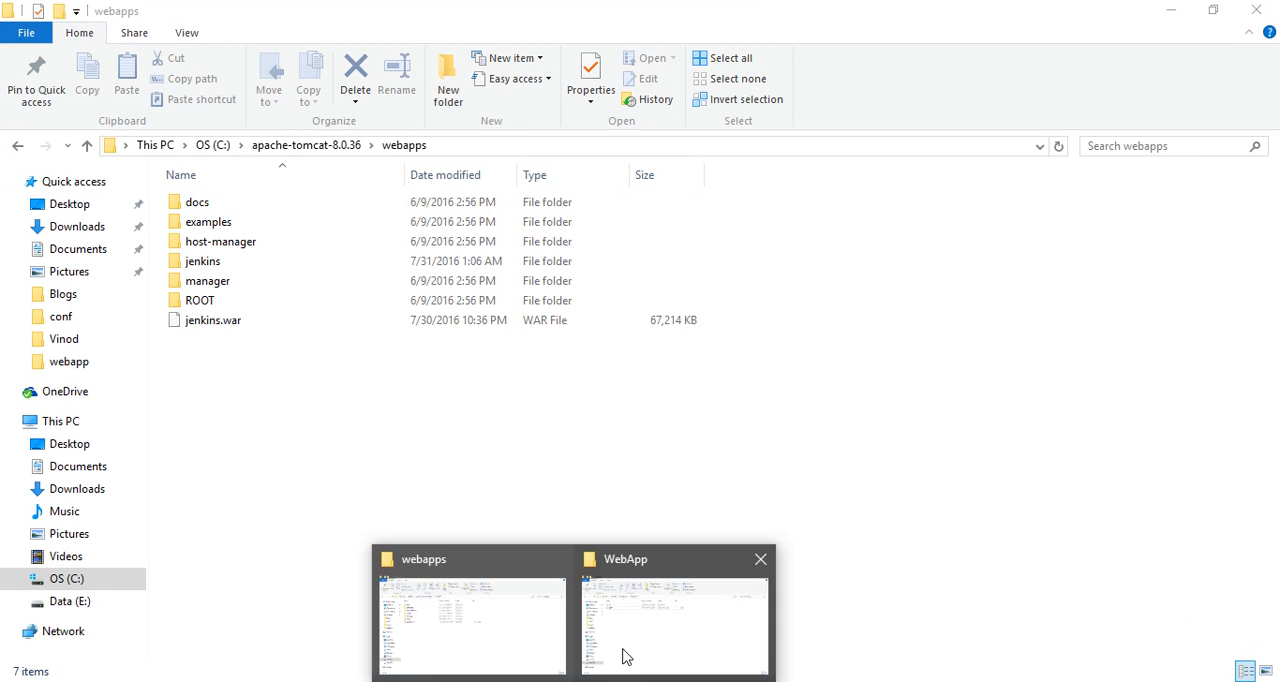
left_click(630, 642)
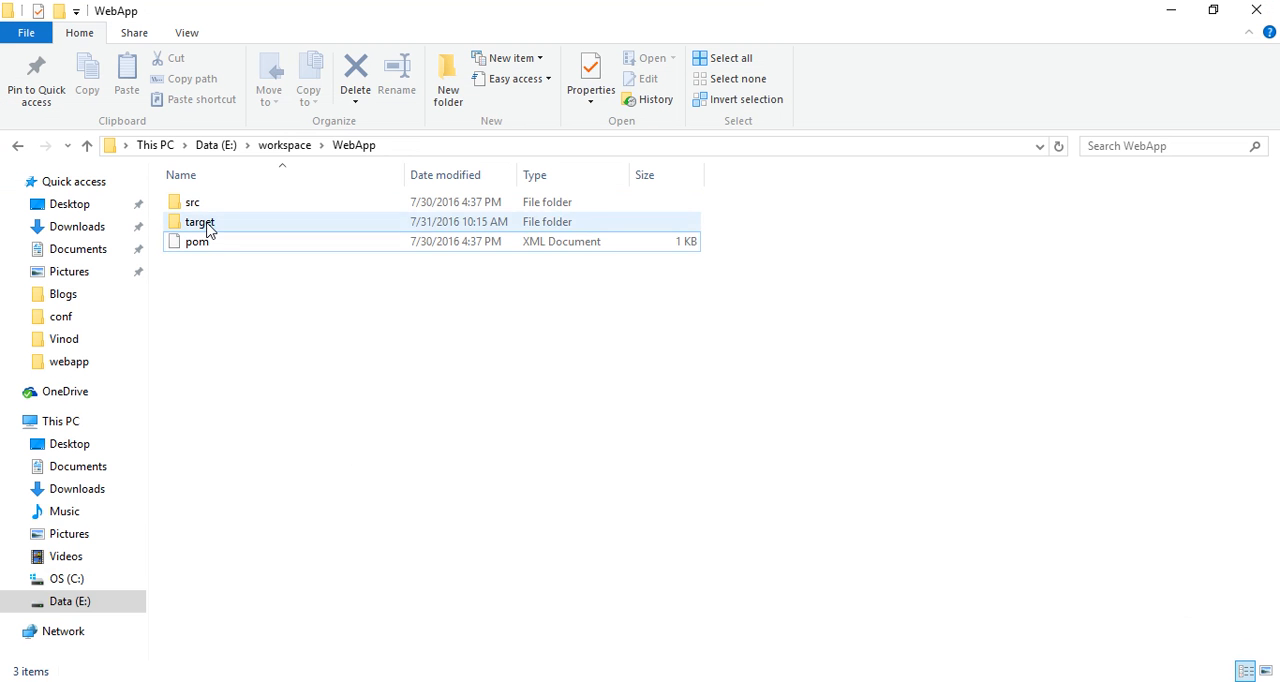
left_click(206, 226)
key("shift+Delete")
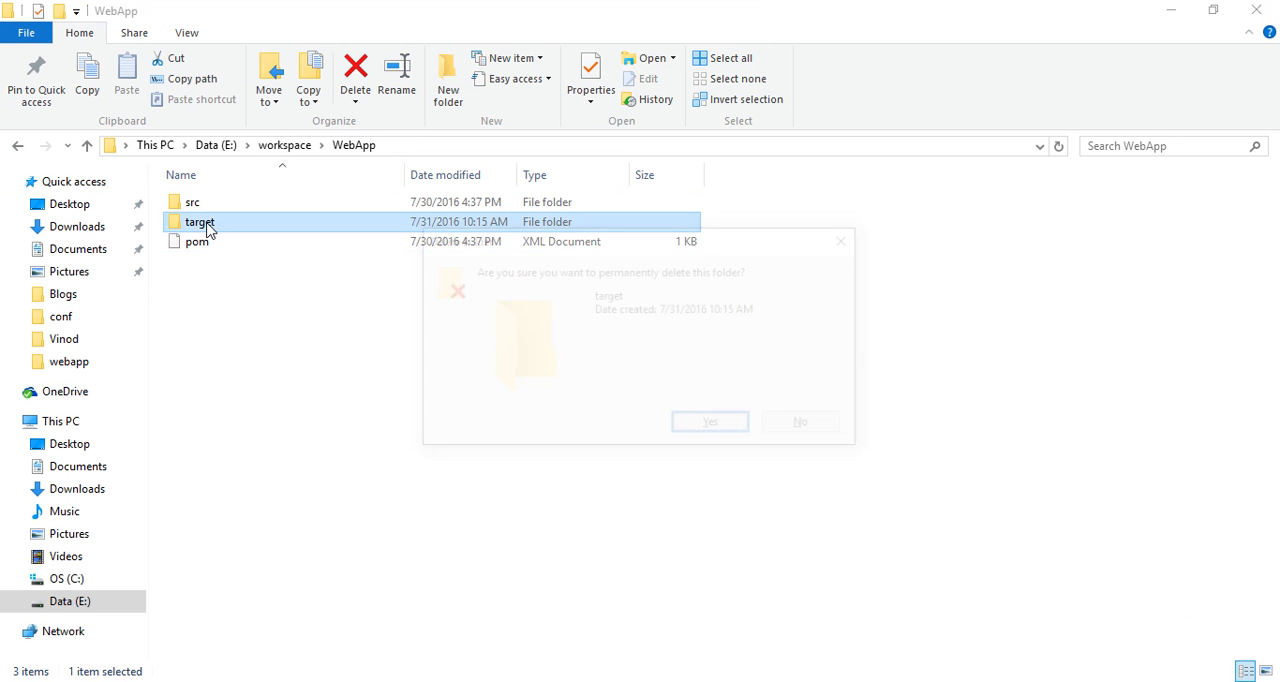
key("Return")
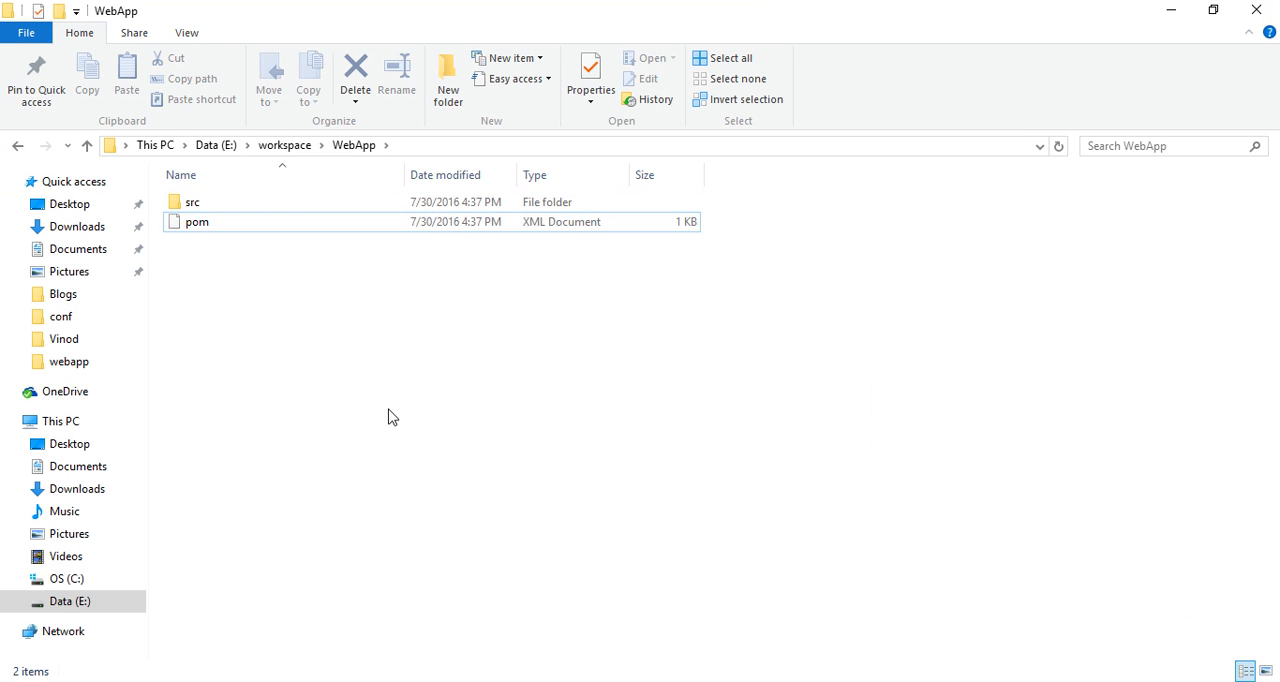
Browse the WebApp project's src\main\webapp folder to examine its contents, and return to the WebApp folder.
double_click(198, 205)
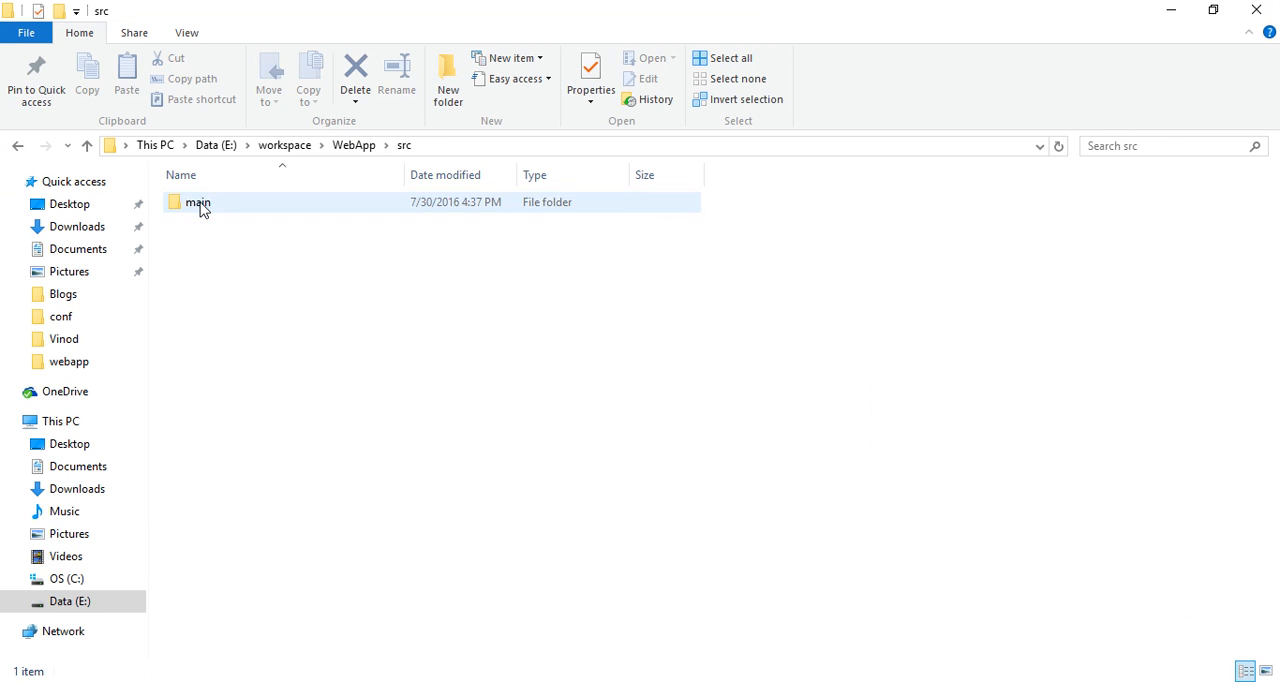
double_click(200, 208)
double_click(198, 221)
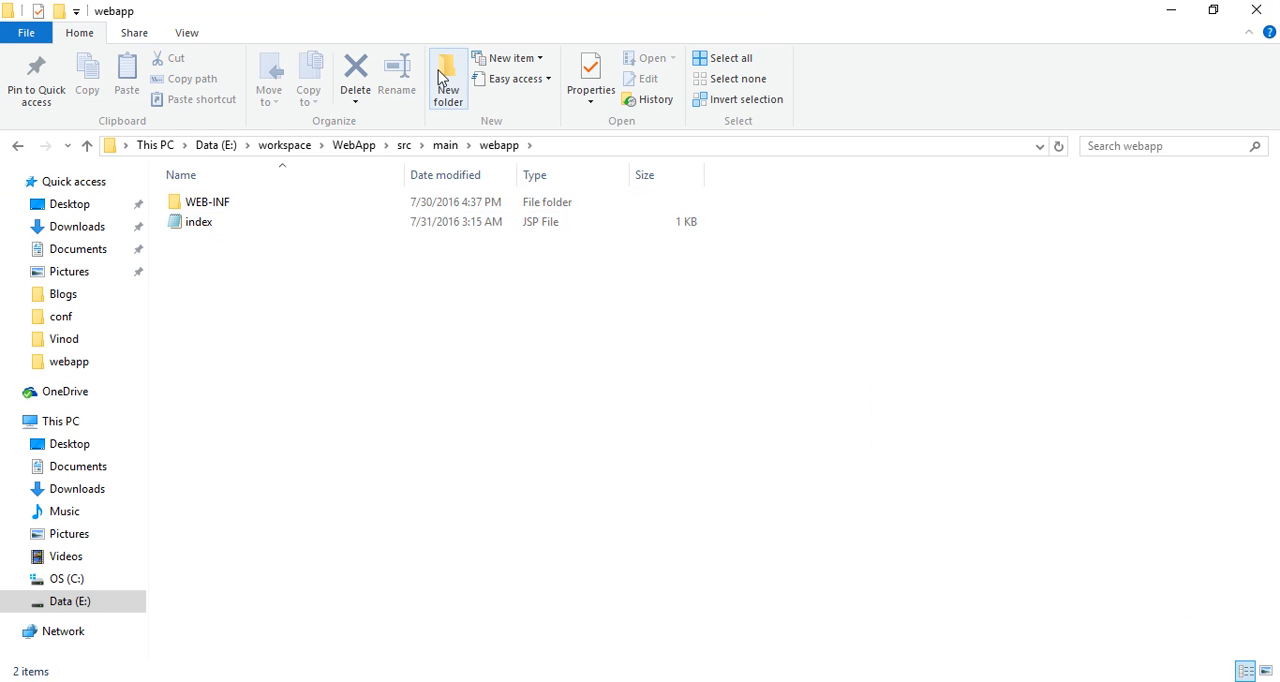
left_click(360, 148)
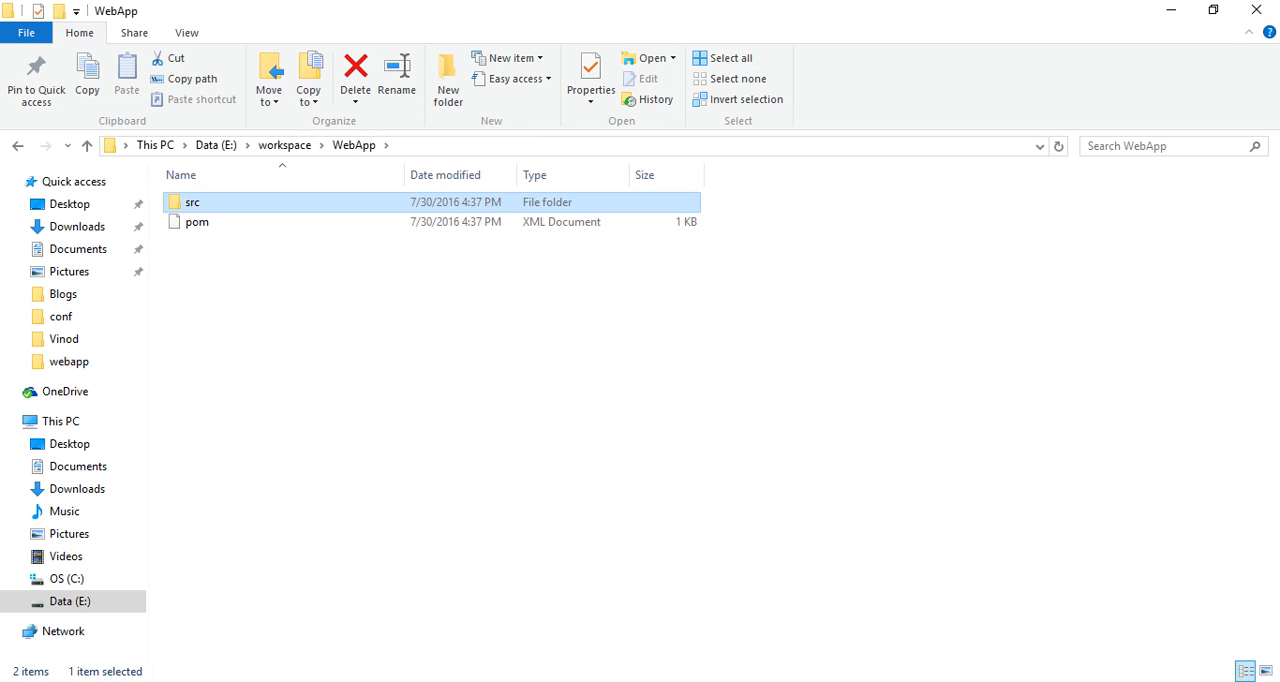
Switch to the Command Prompt at E:\workspace\WebApp and run "mvn clean package" again.
mouse_move(530, 681)
left_click(648, 662)
key("Up")
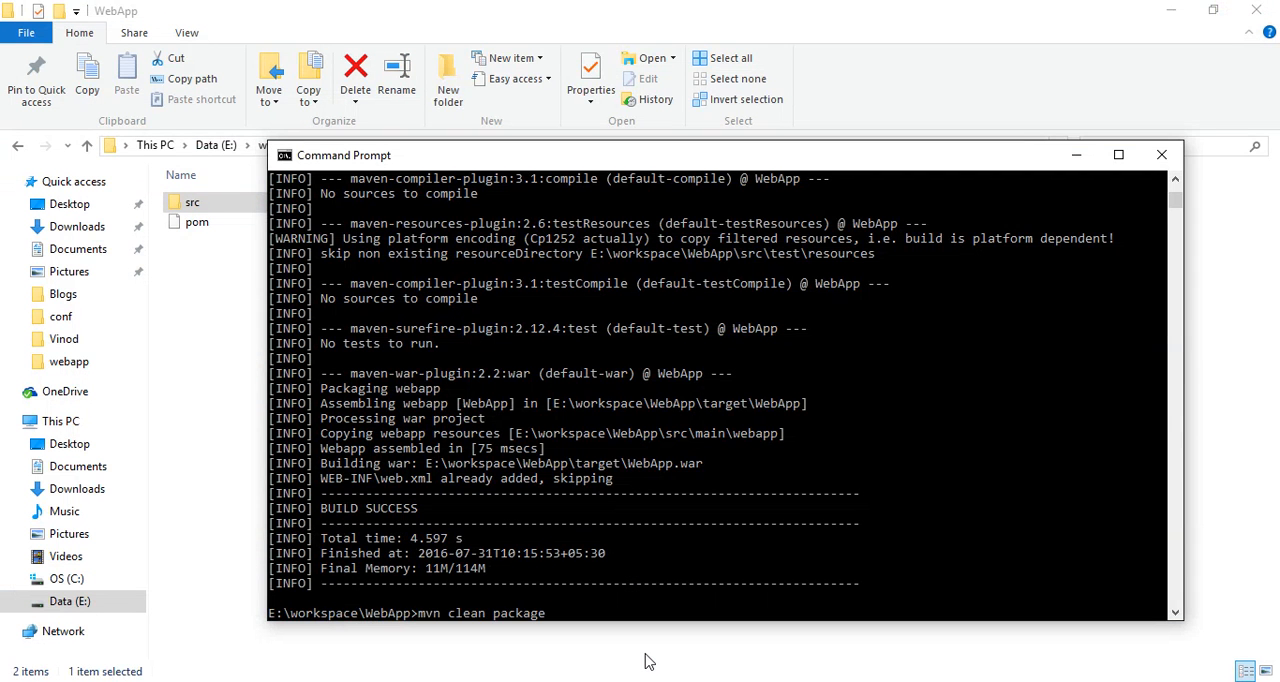
key("Return")
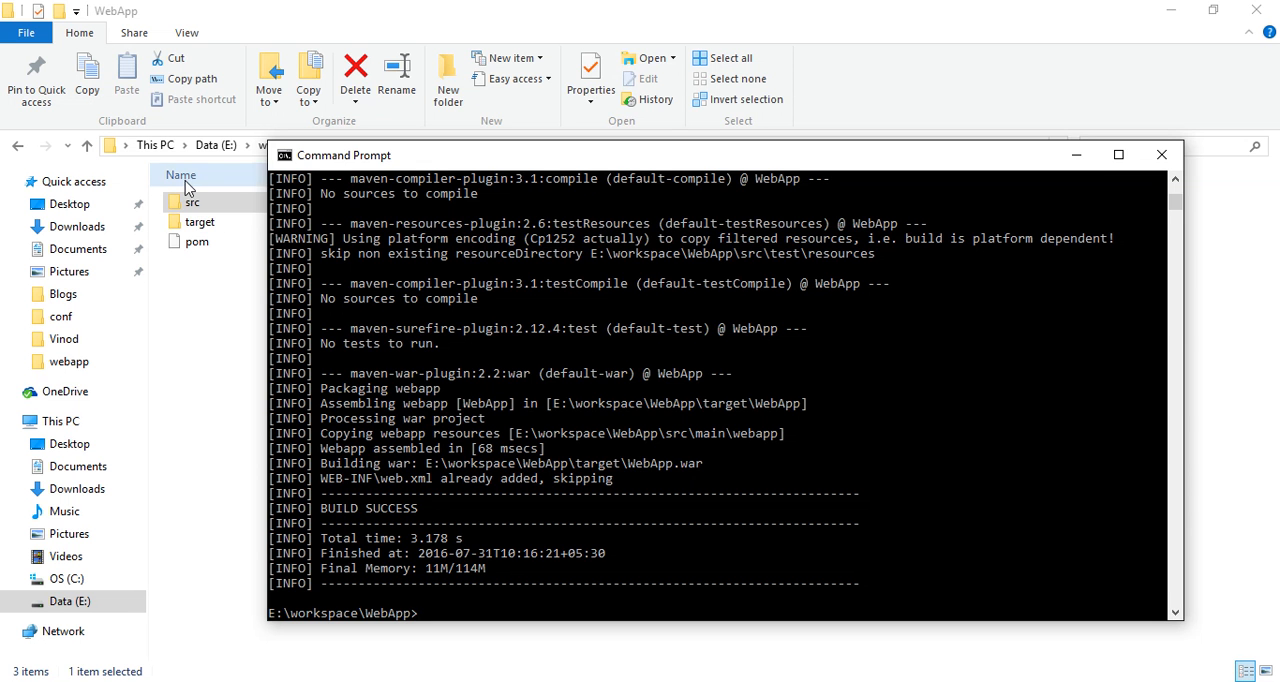
Switch to File Explorer, check the target folder for the WebApp.war file, and return to the WebApp folder.
double_click(190, 222)
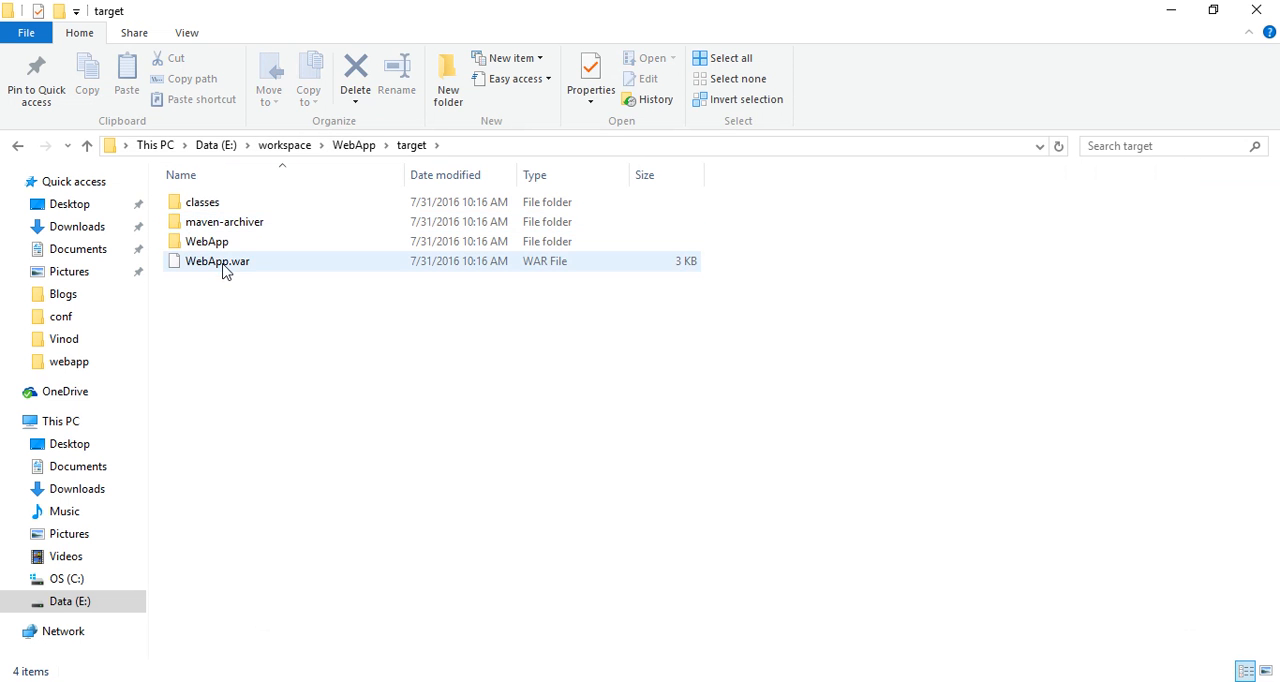
left_click(224, 265)
left_click(240, 345)
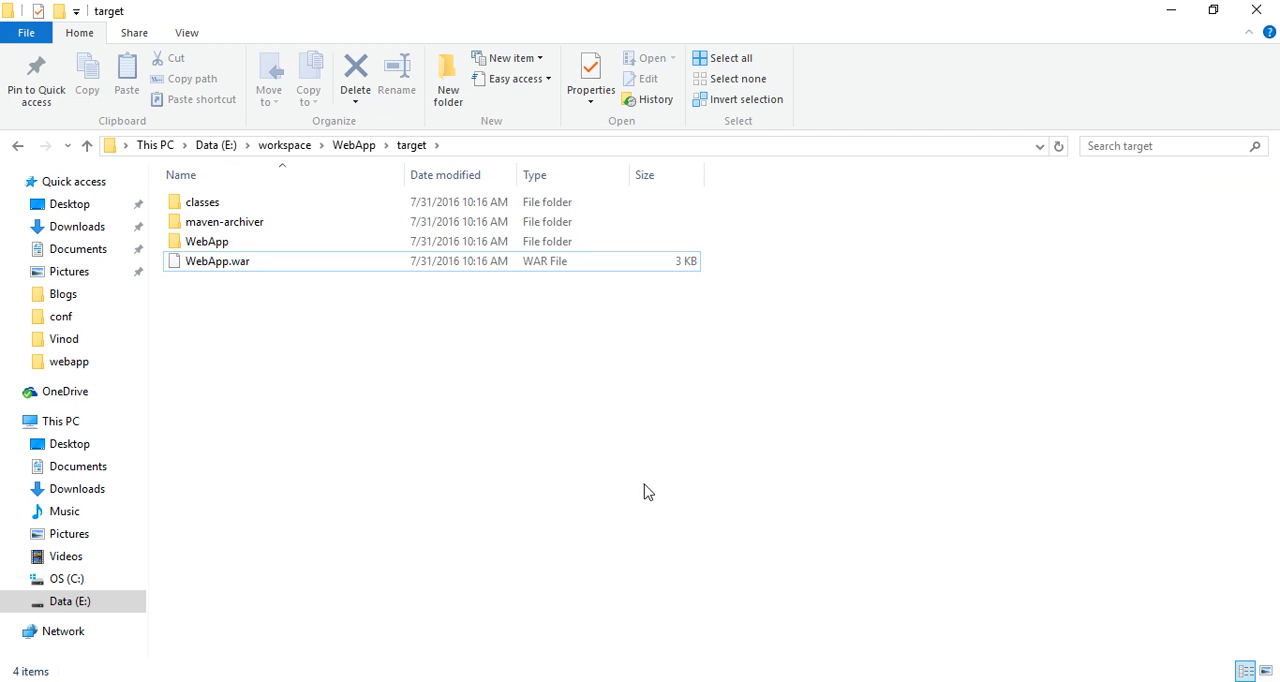
left_click(348, 148)
left_click(530, 437)
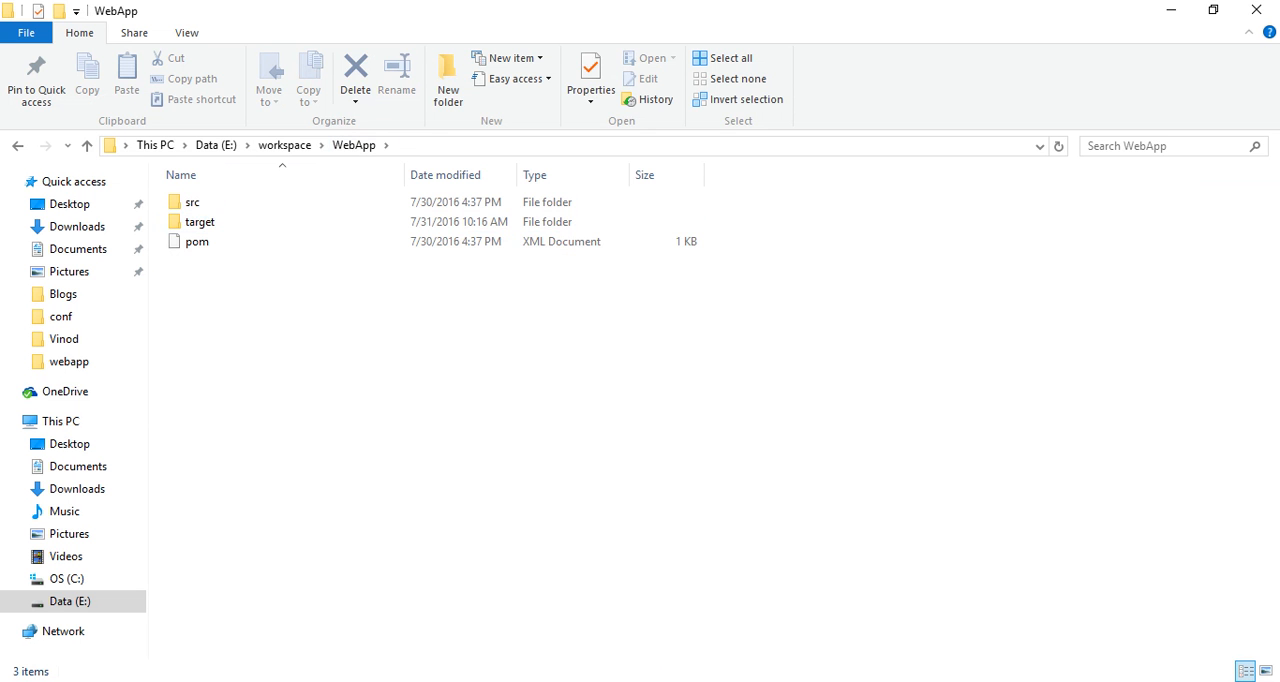
Switch to the browser, close the jenkins.io tab and show the Jenkins dashboard.
left_click(531, 681)
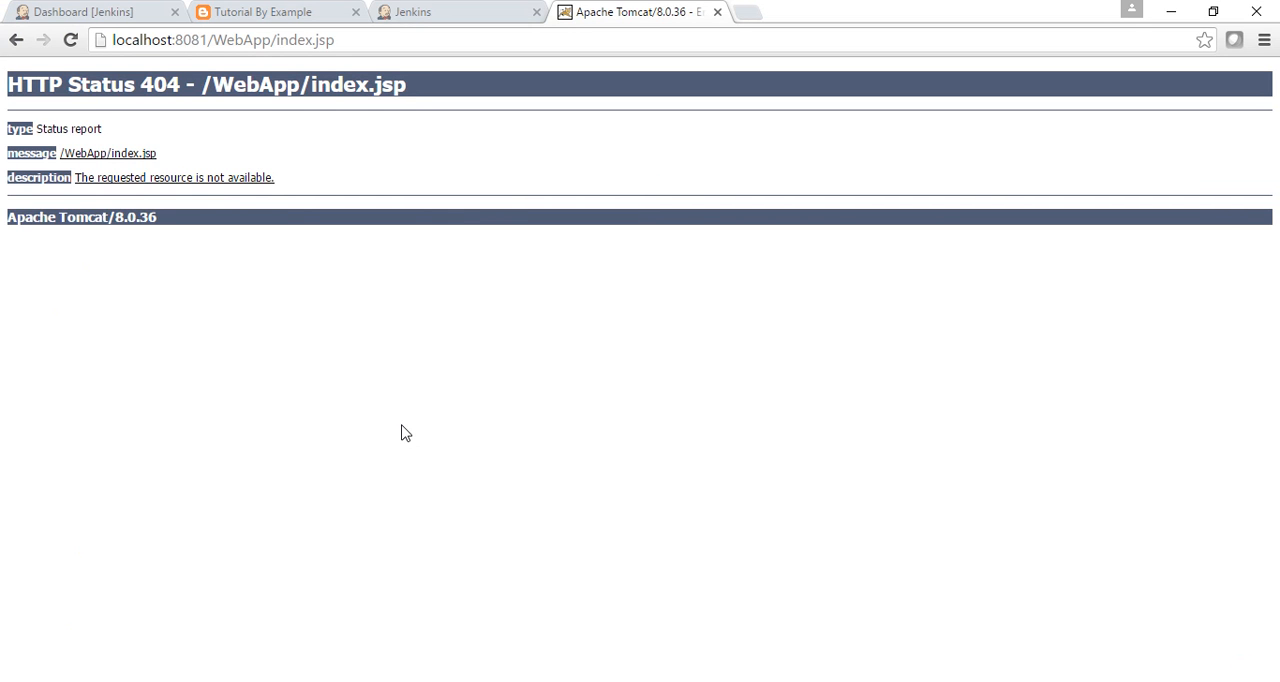
left_click(403, 12)
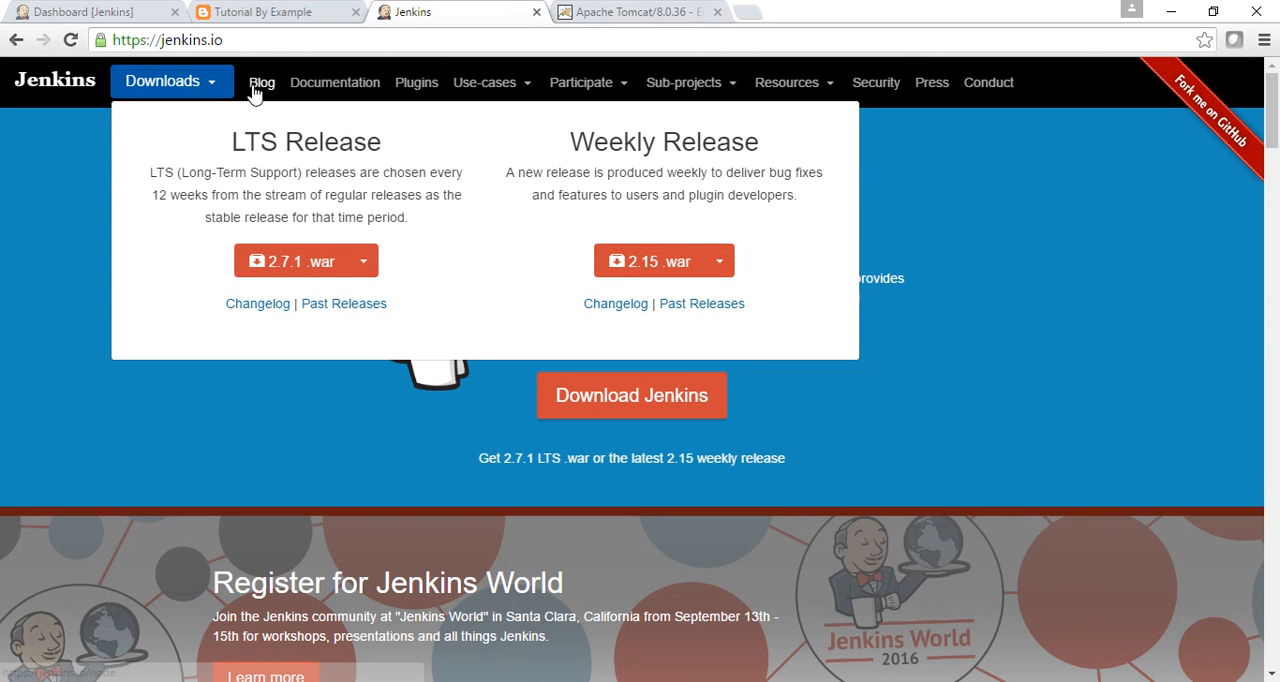
left_click(536, 12)
left_click(71, 14)
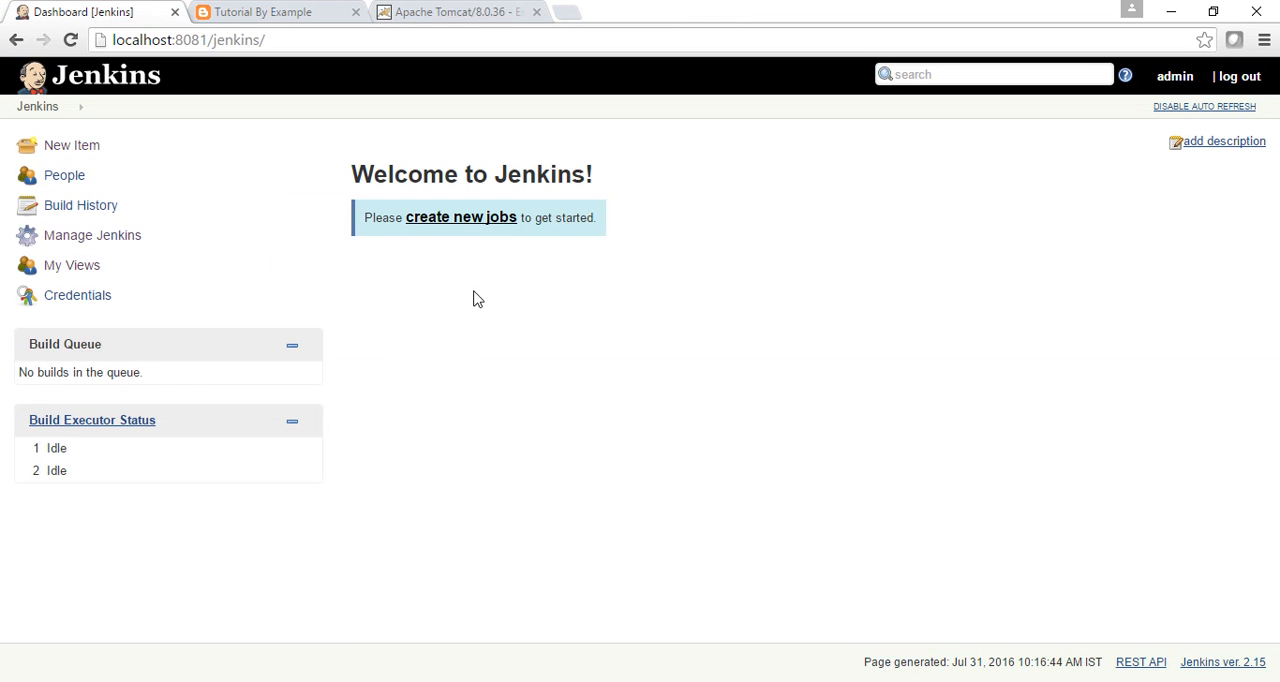
left_click(64, 157)
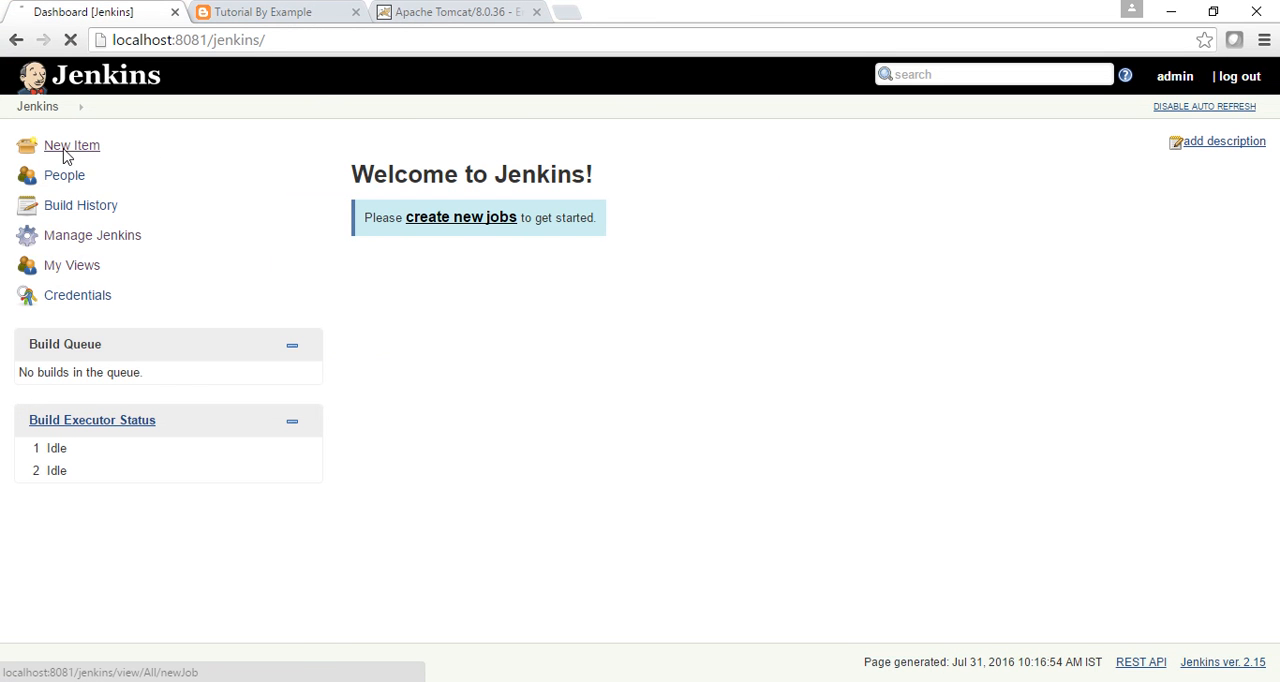
left_click(36, 107)
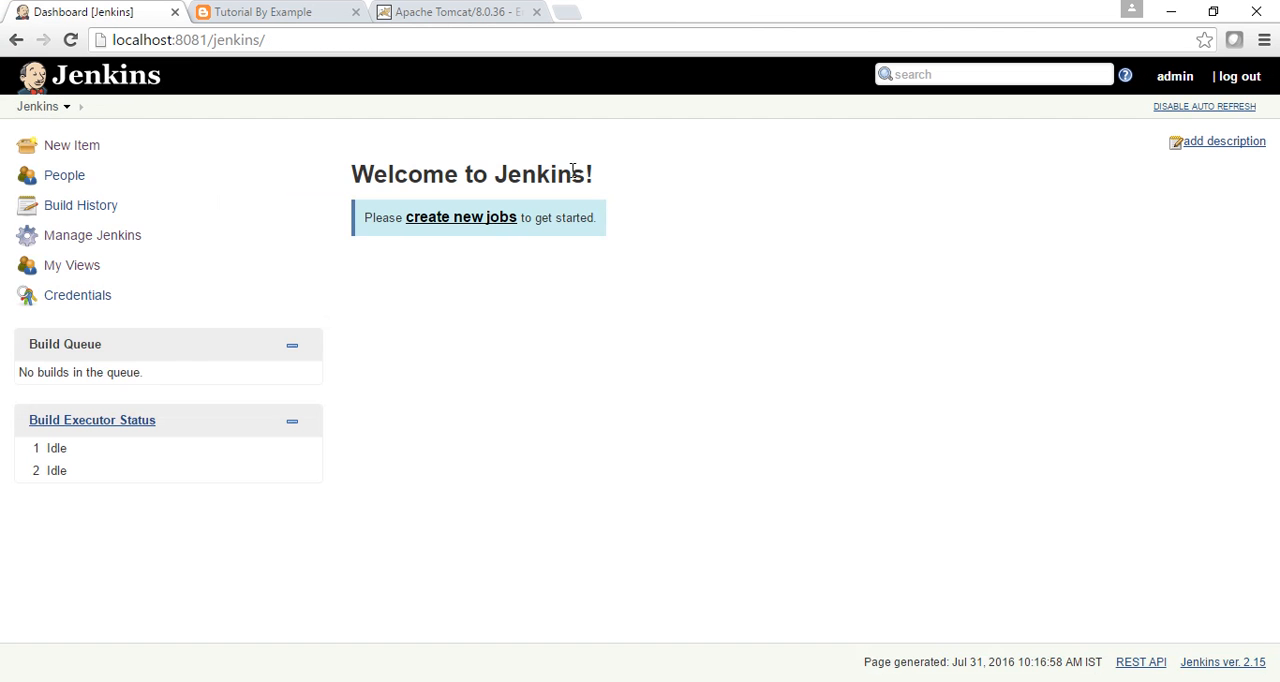
Open the Jenkins Plugin Manager and enter "build" as the filter for the plugin updates.
left_click(115, 237)
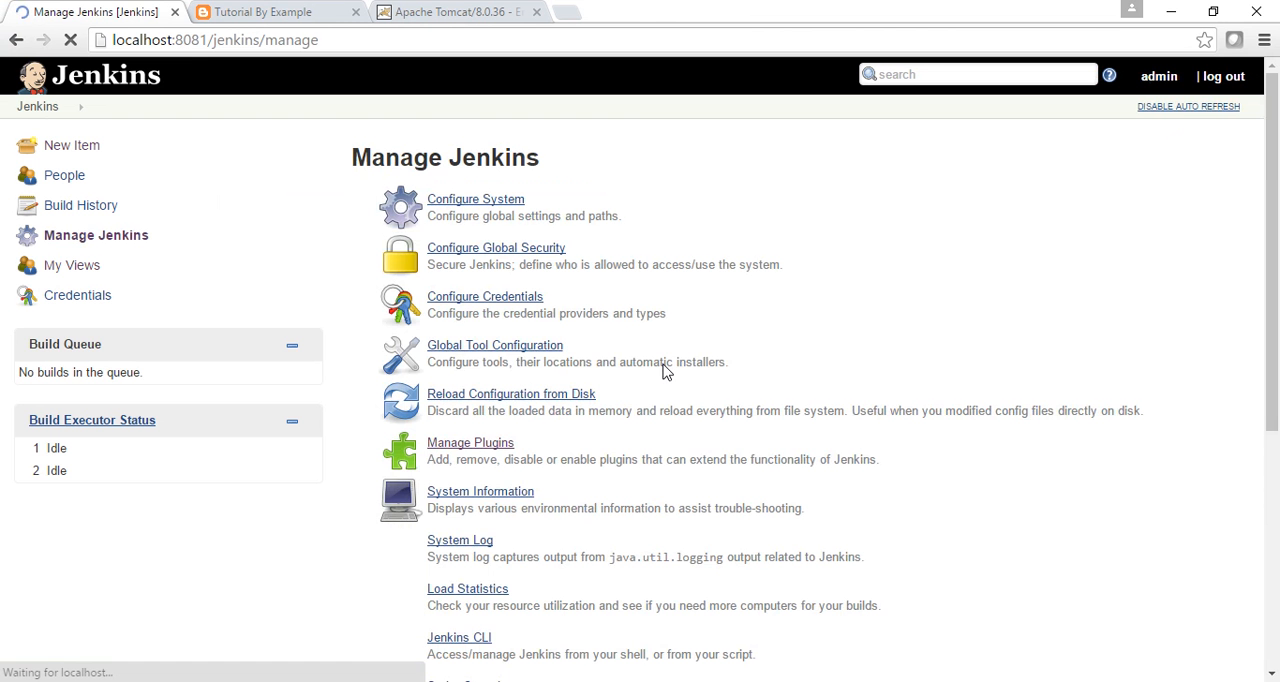
left_click(463, 451)
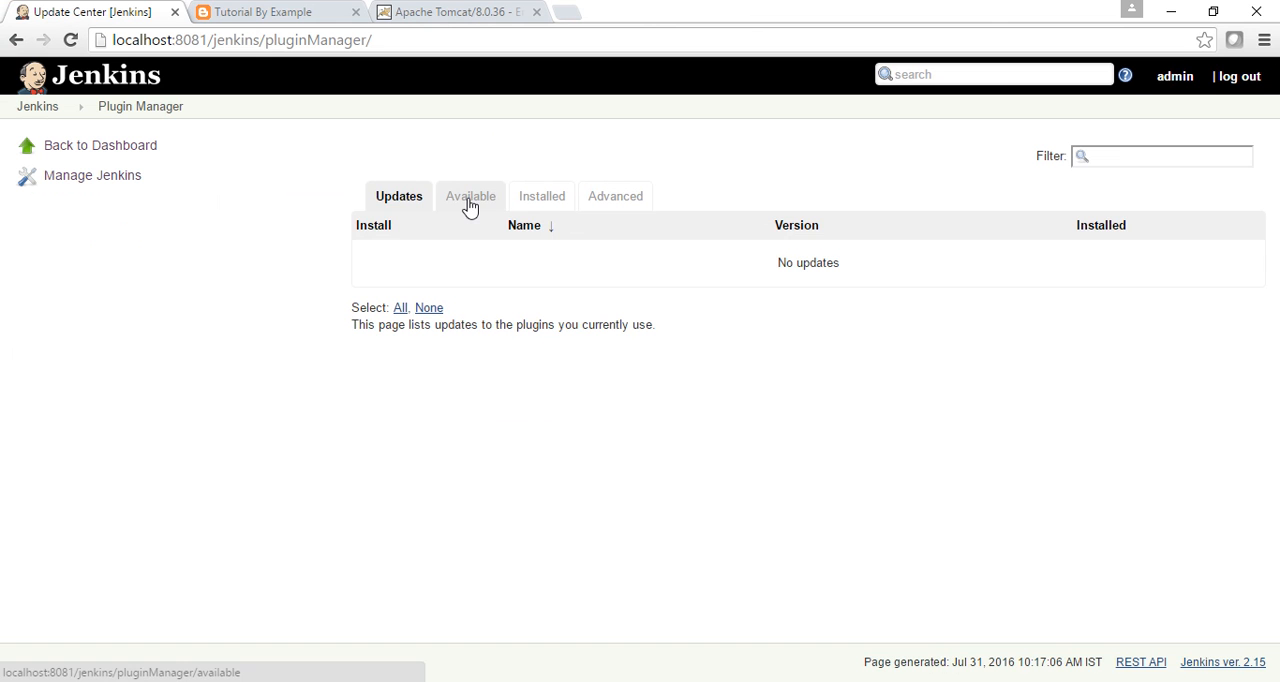
left_click(1117, 154)
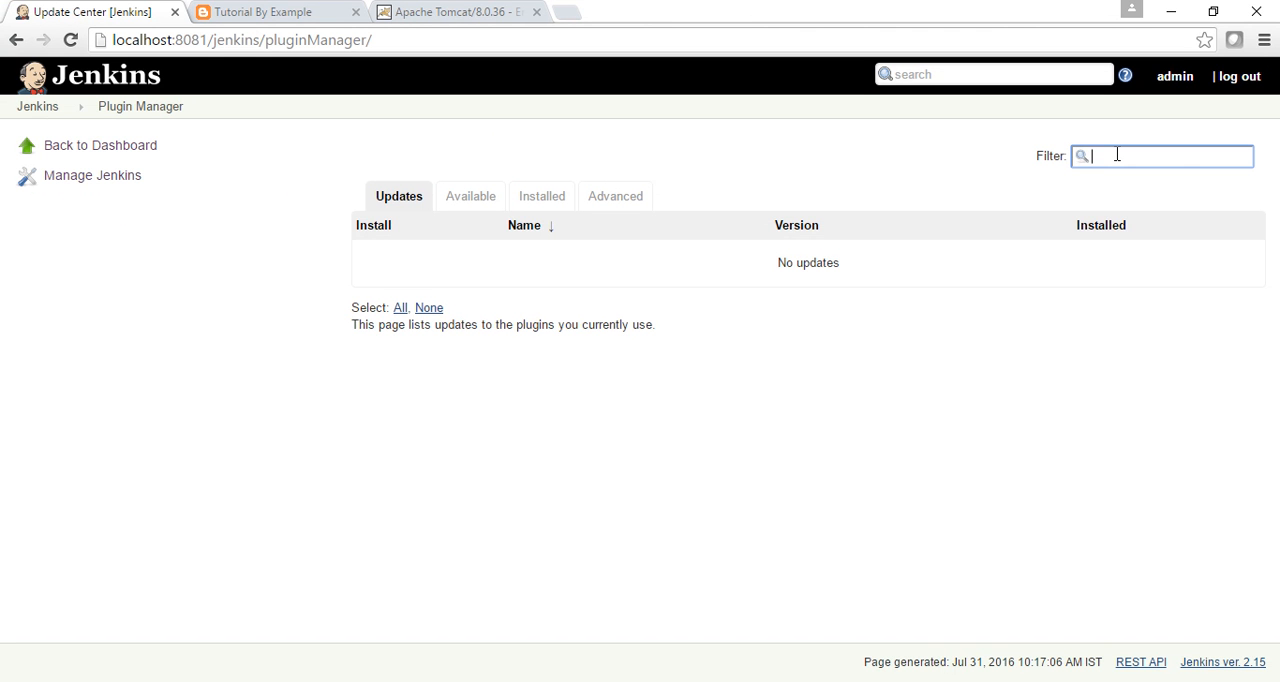
type("b")
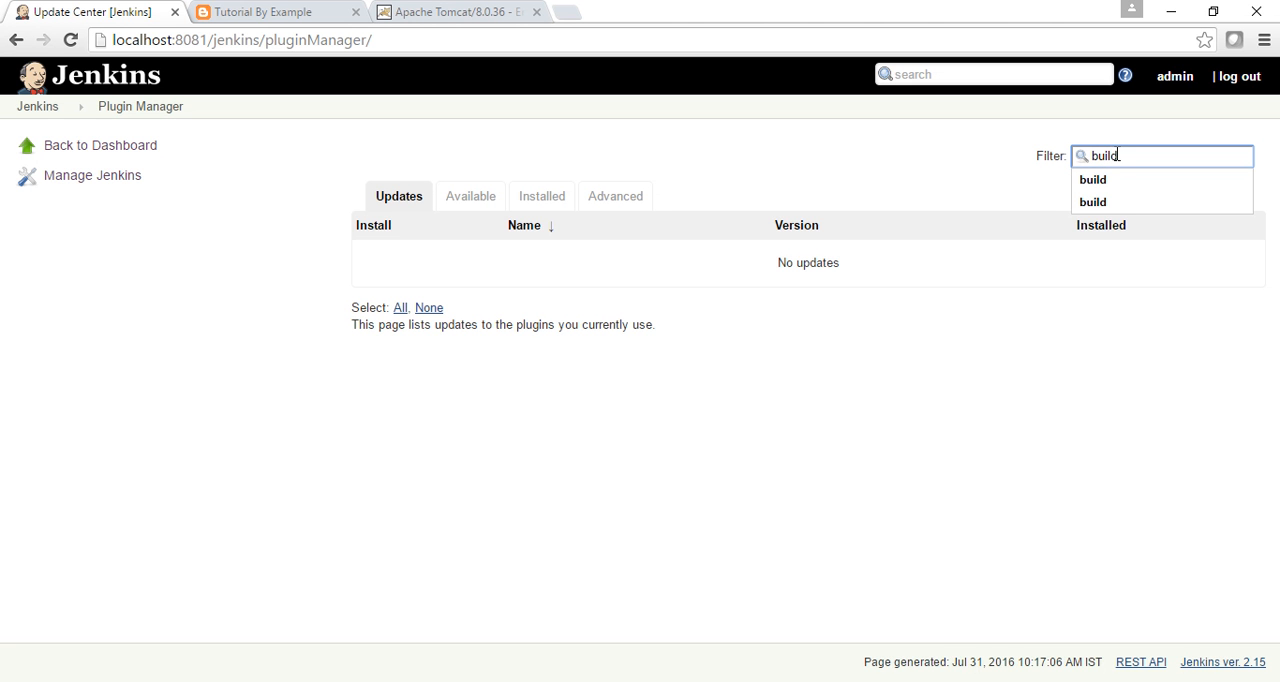
type("uild")
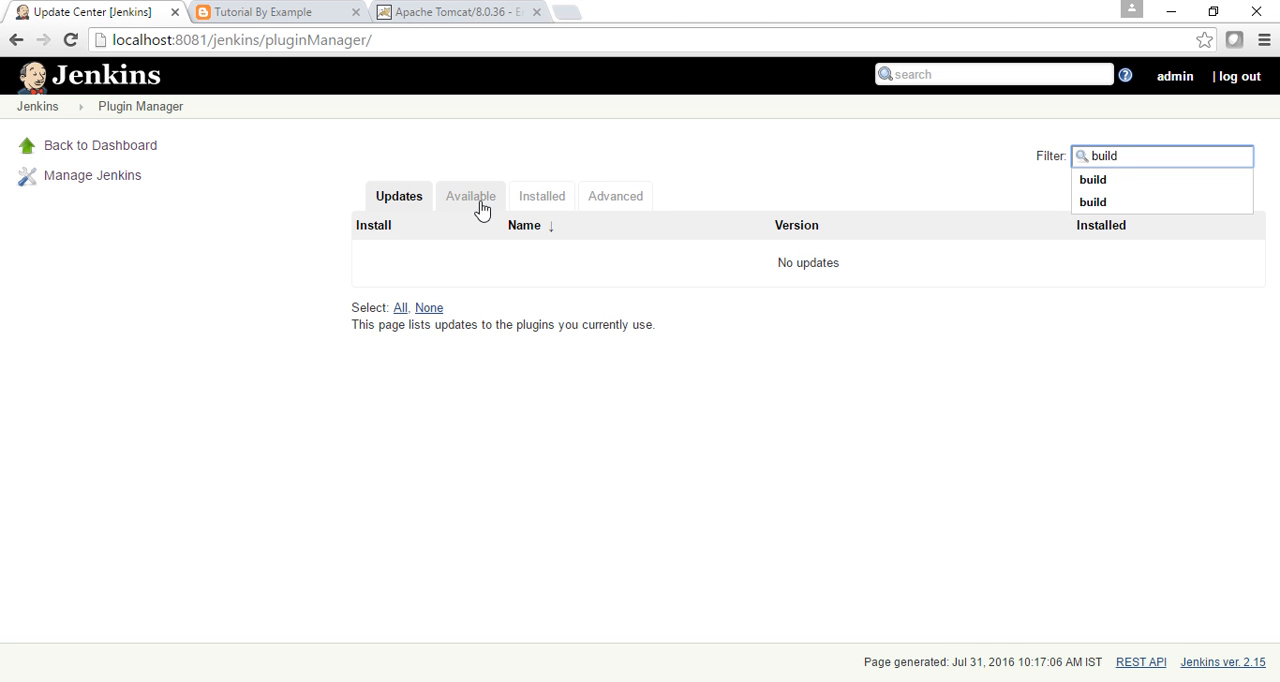
Filter the available plugins by "buil" and the installed plugins by "build" to check for the build pipeline plugin.
left_click(469, 207)
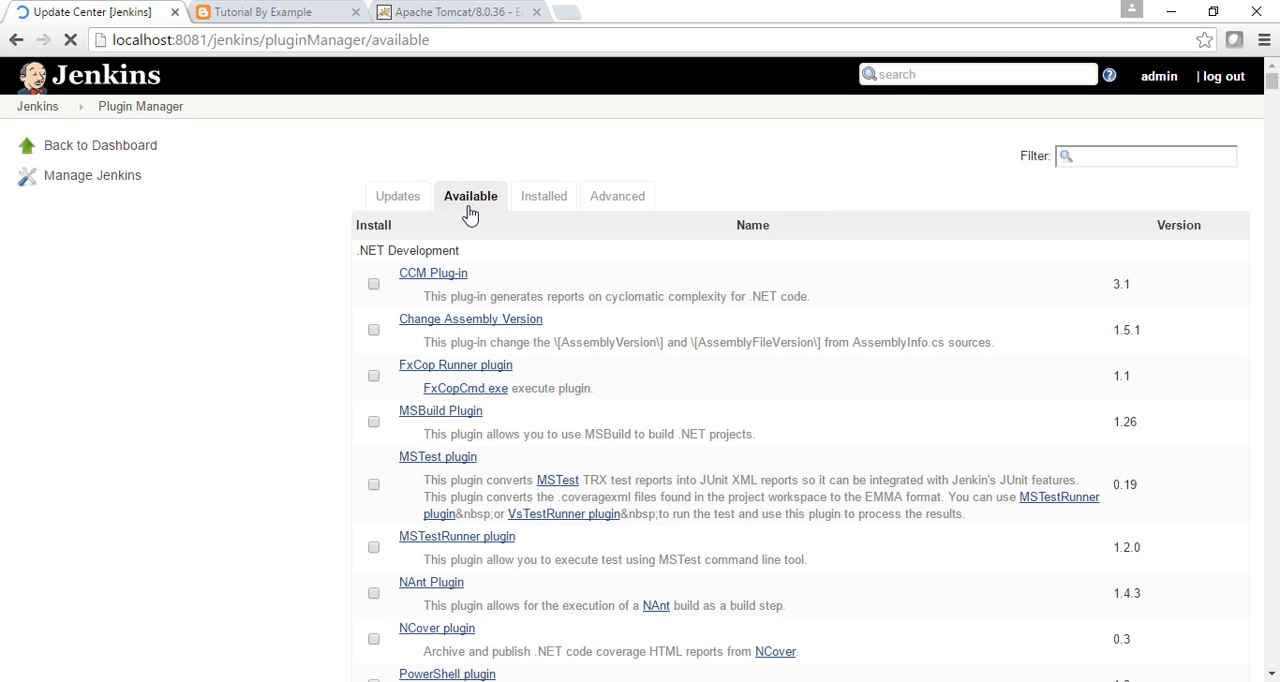
left_click(1101, 155)
type("buil")
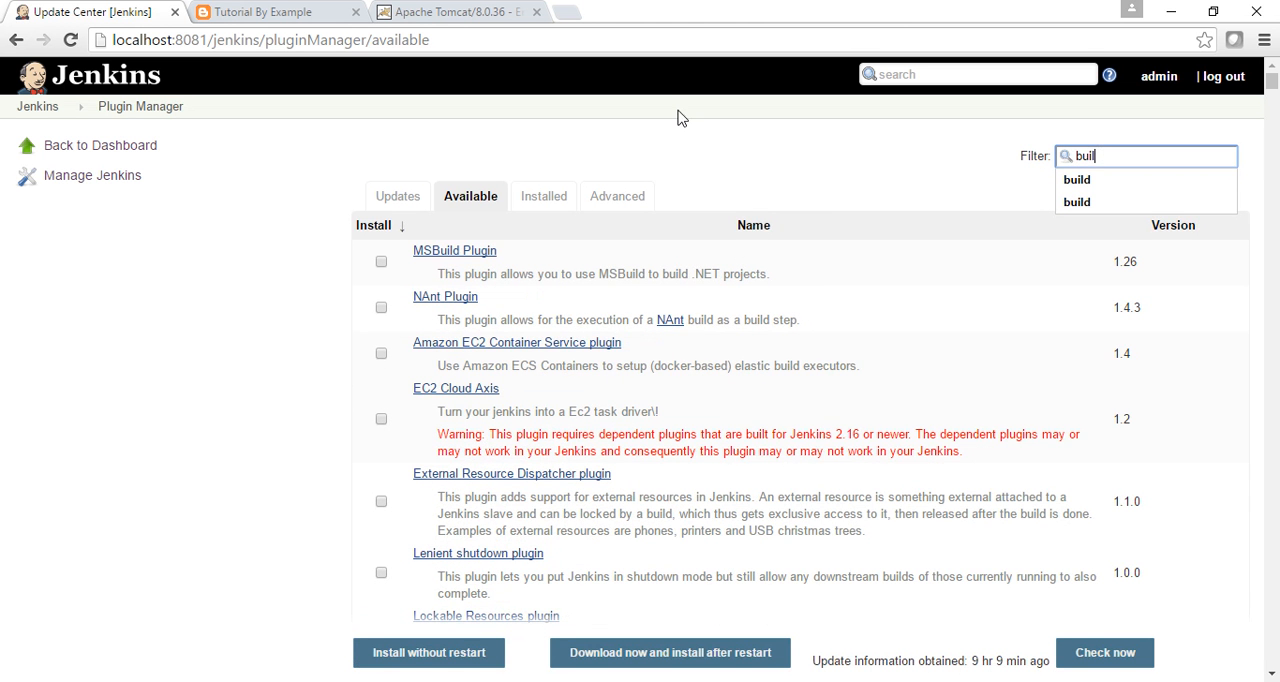
left_click(550, 205)
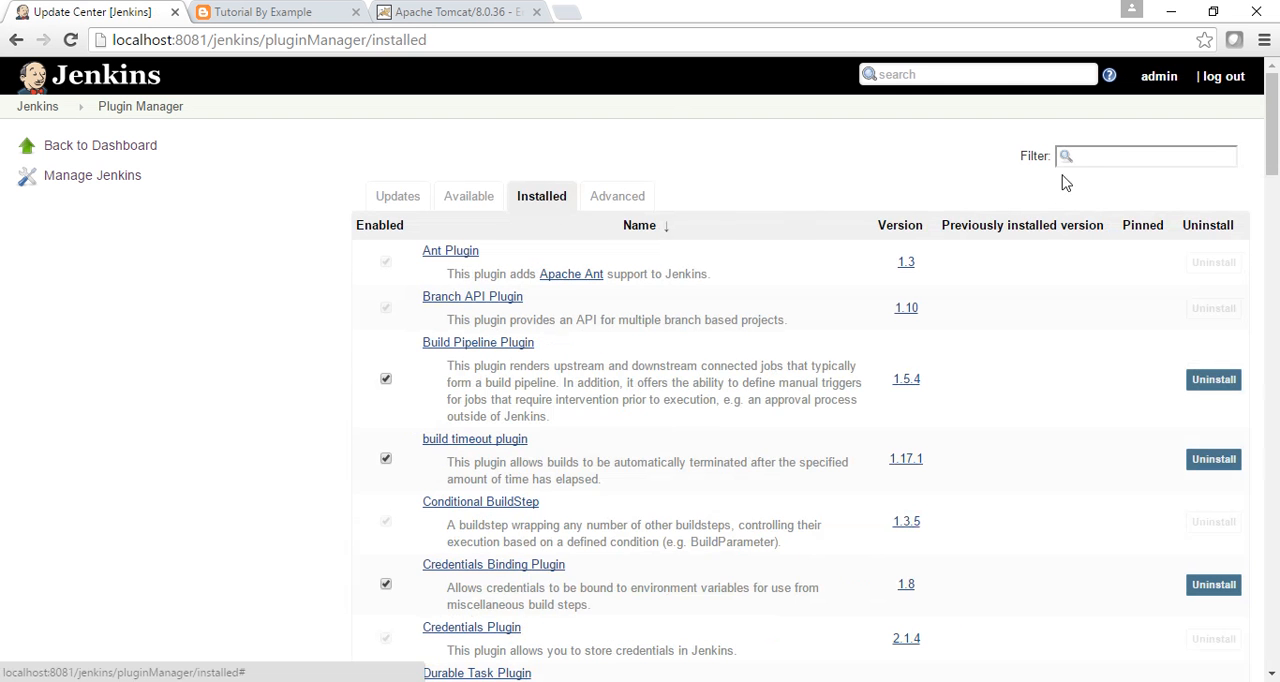
left_click(1083, 158)
type("build")
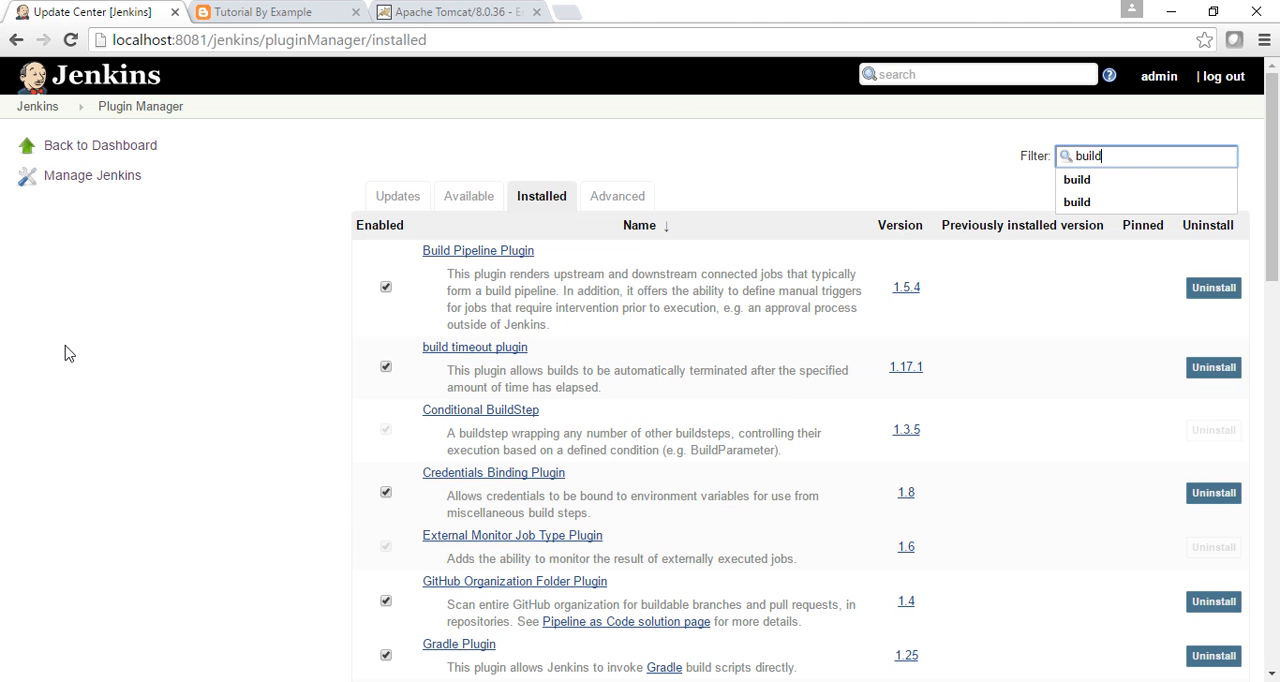
Return to the Jenkins dashboard and create a Freestyle project named Dev-Build.
left_click(37, 106)
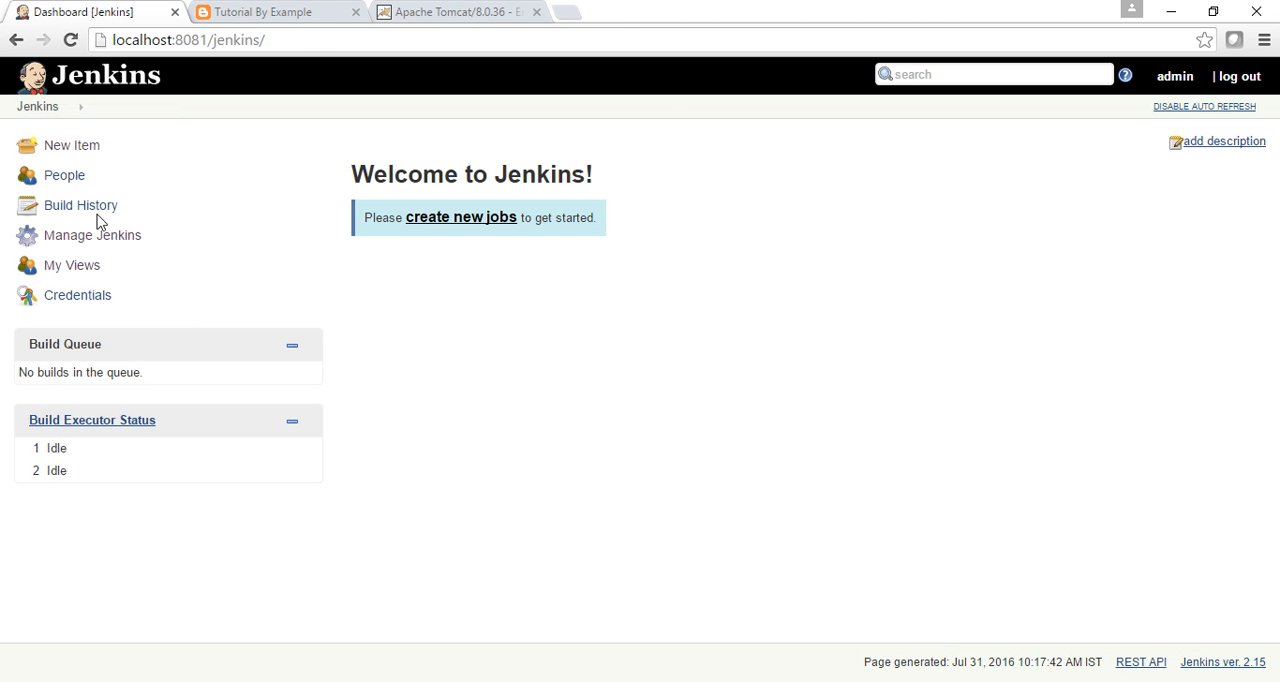
left_click(81, 160)
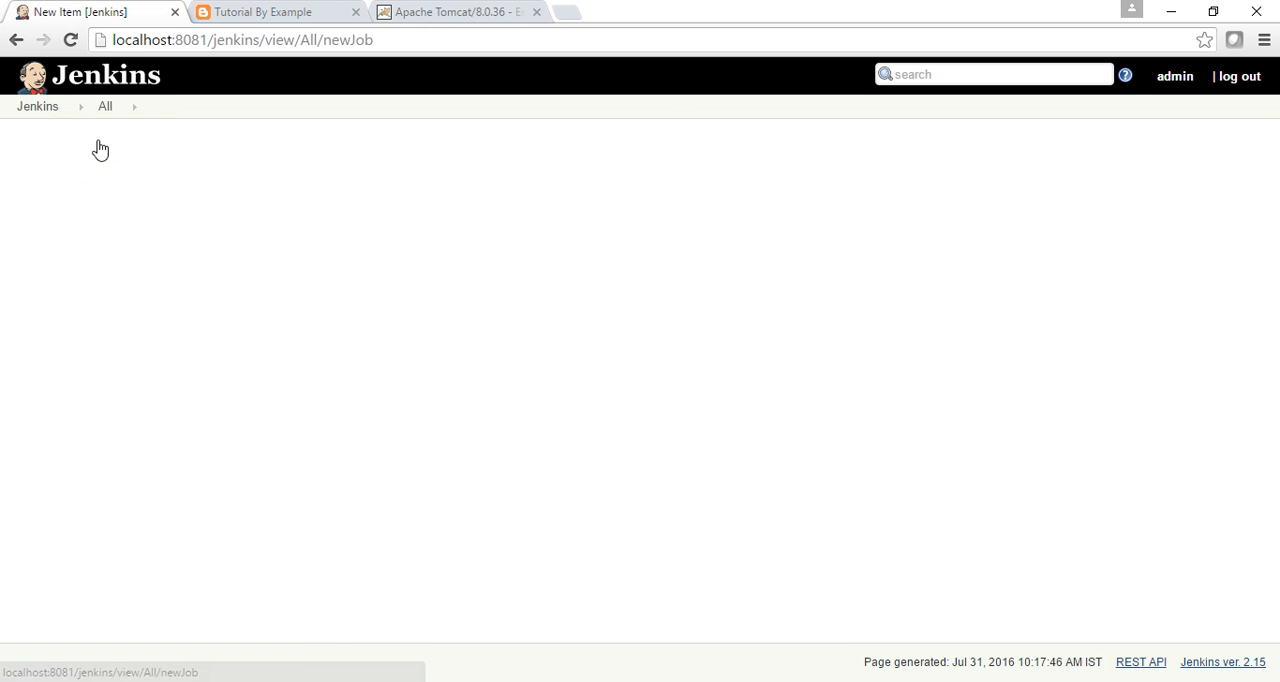
type("d")
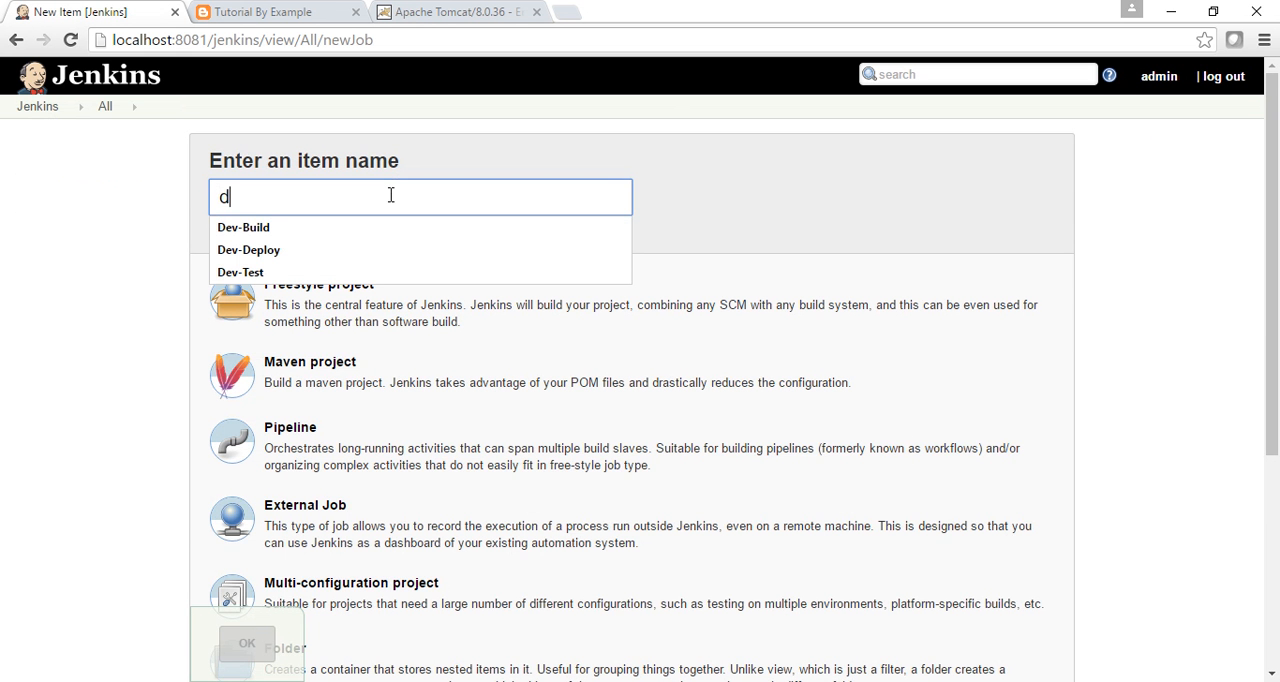
left_click(283, 228)
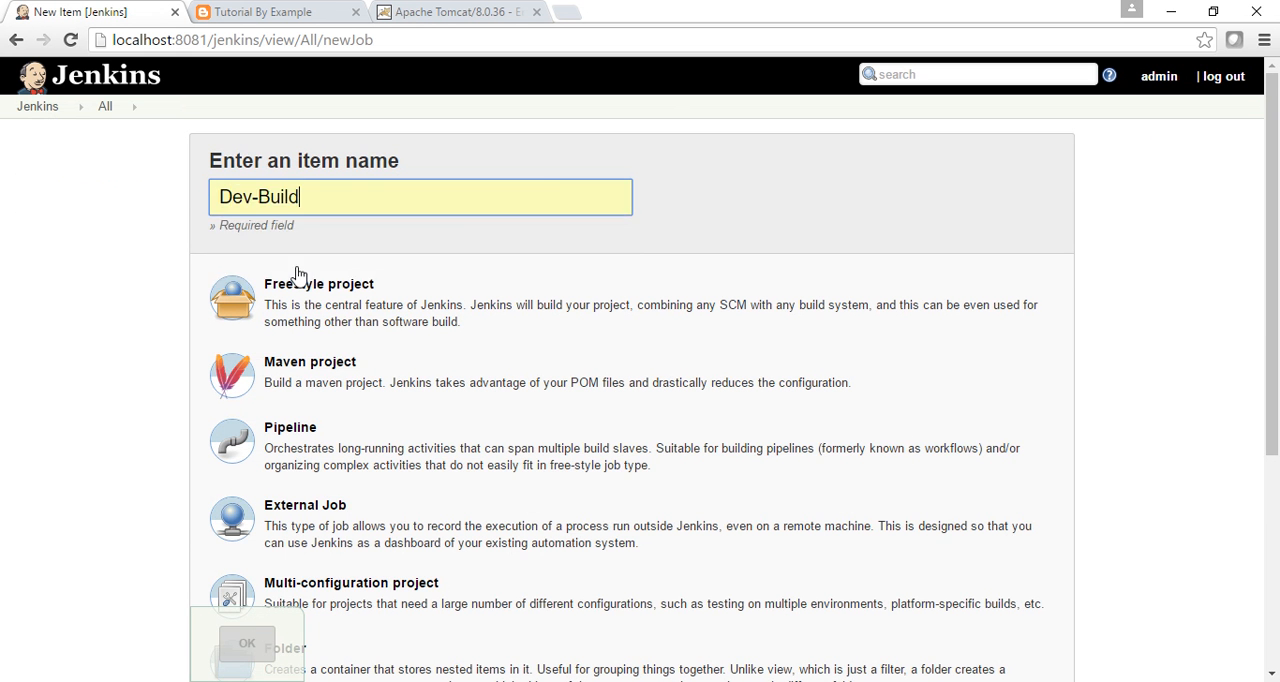
left_click(295, 310)
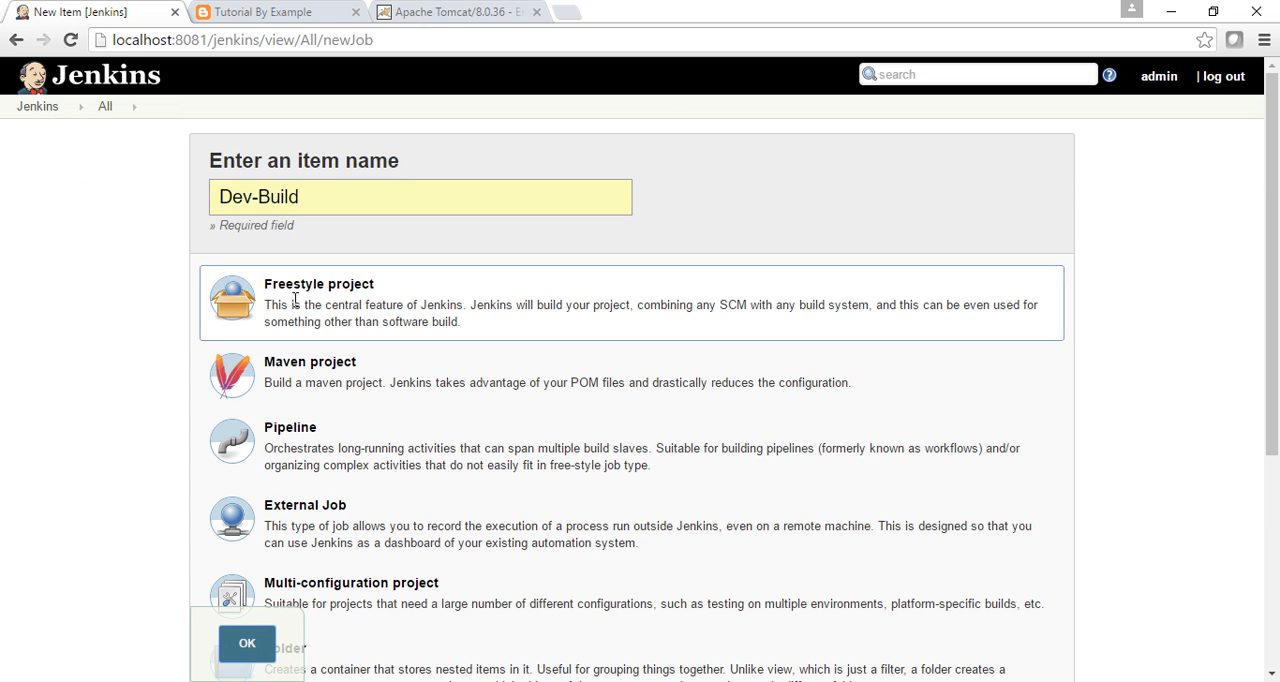
left_click(247, 643)
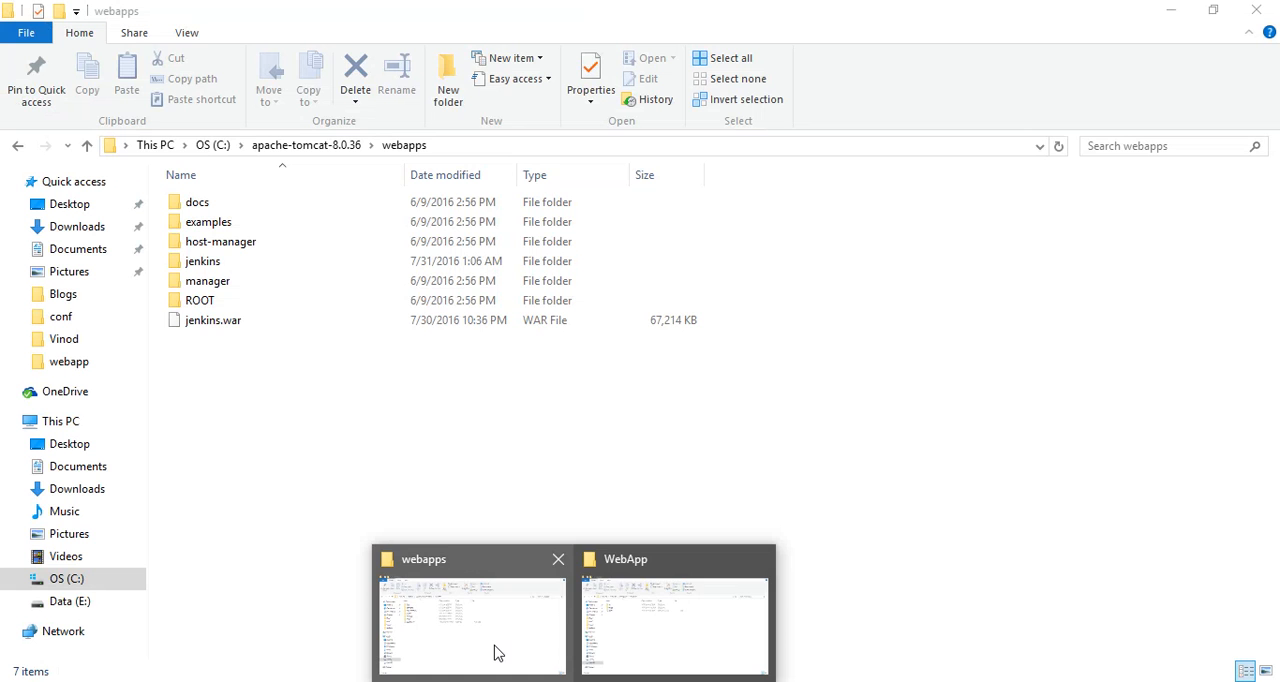
Switch to the WebApp folder in File Explorer, copy its path E:\workspace\WebApp, and return to the browser.
left_click(494, 651)
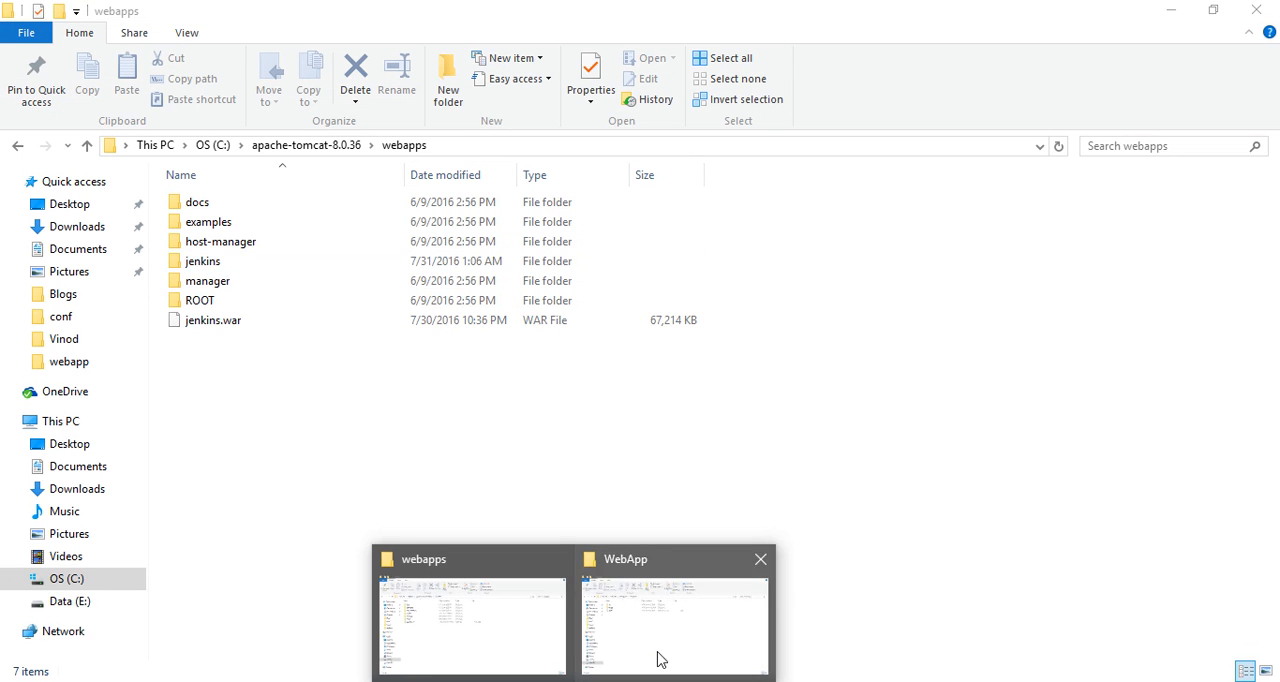
left_click(657, 659)
left_click(461, 146)
key("ctrl+c")
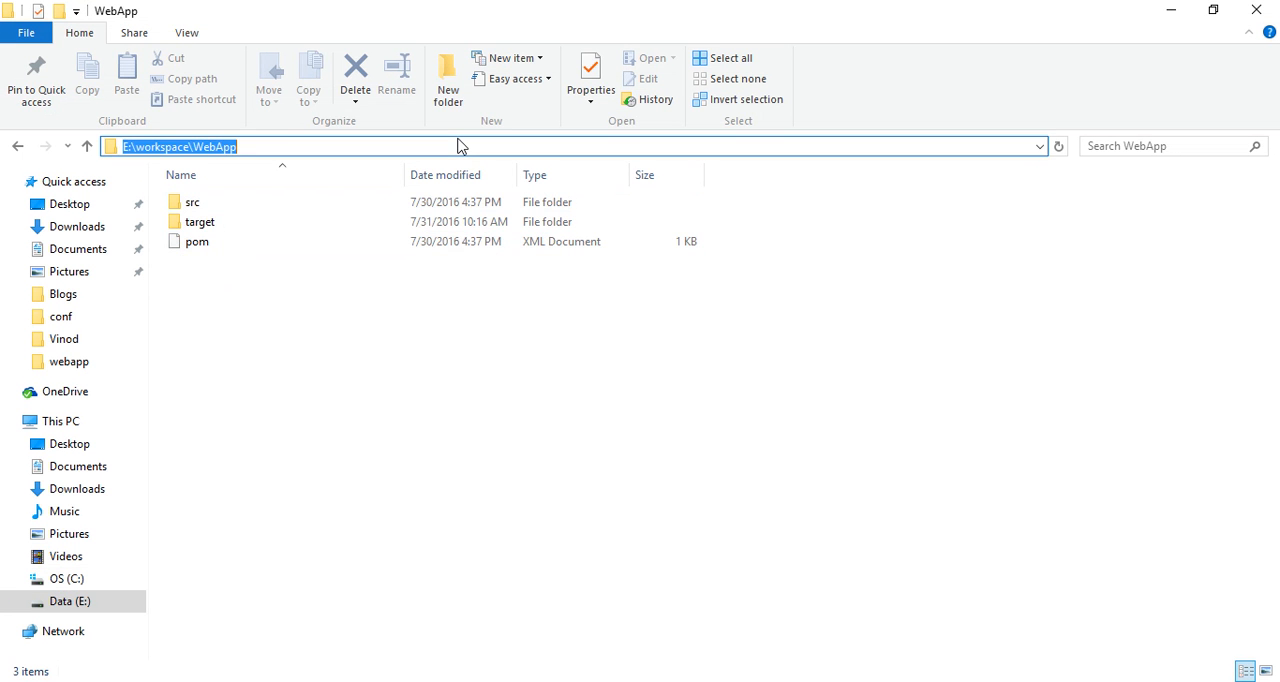
left_click(1176, 12)
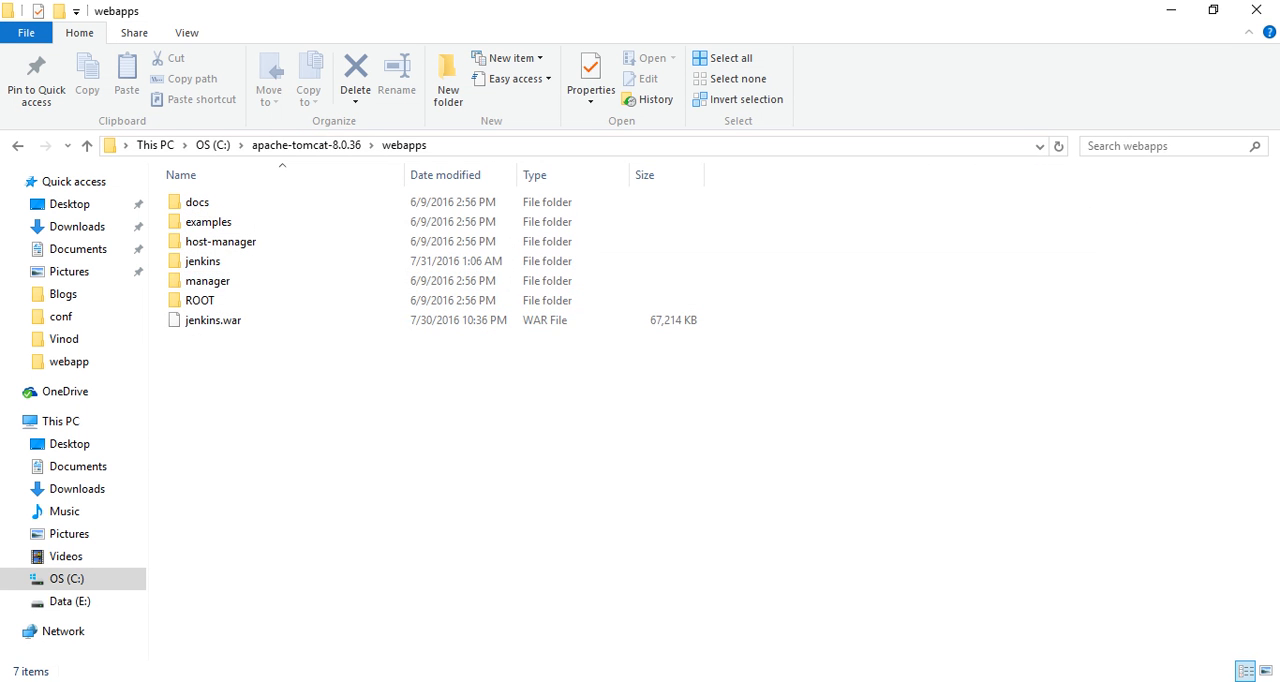
key("alt+Tab")
In Dev-Build's advanced general options, enable a custom workspace and set its directory to E:\workspace\WebApp.
left_click(533, 296)
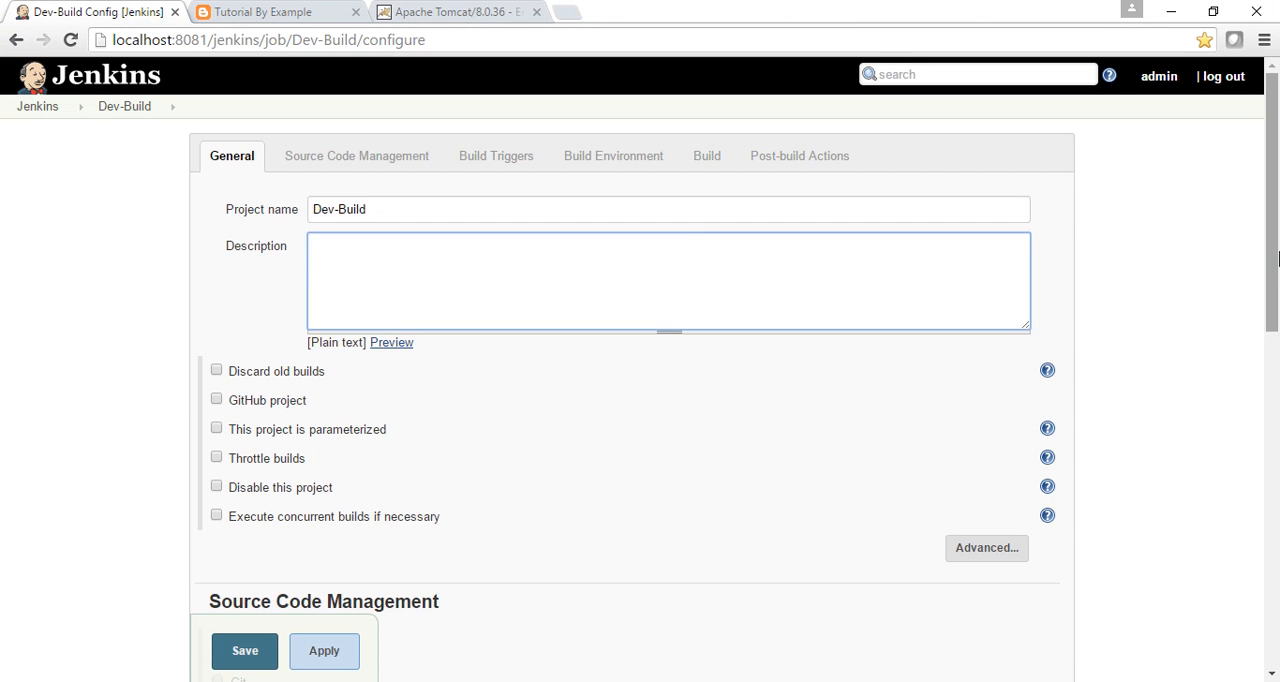
scroll(1274, 255, "down", 2)
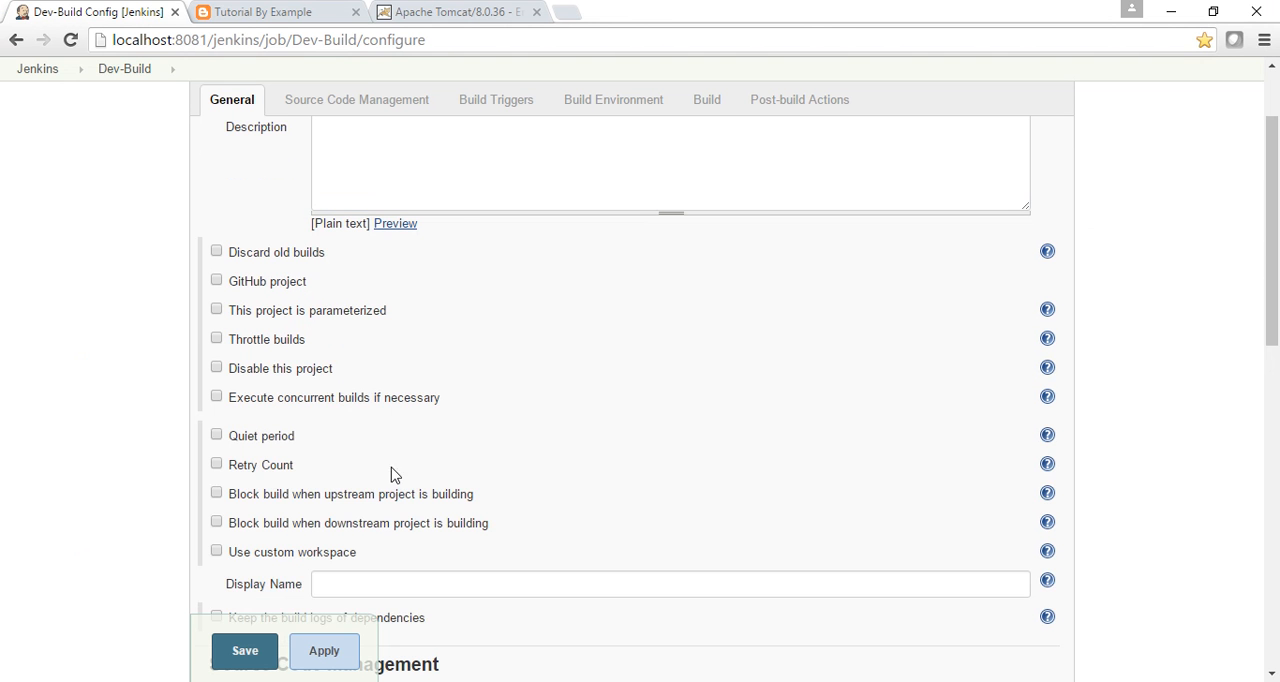
left_click(217, 553)
left_click(412, 580)
key("ctrl+v")
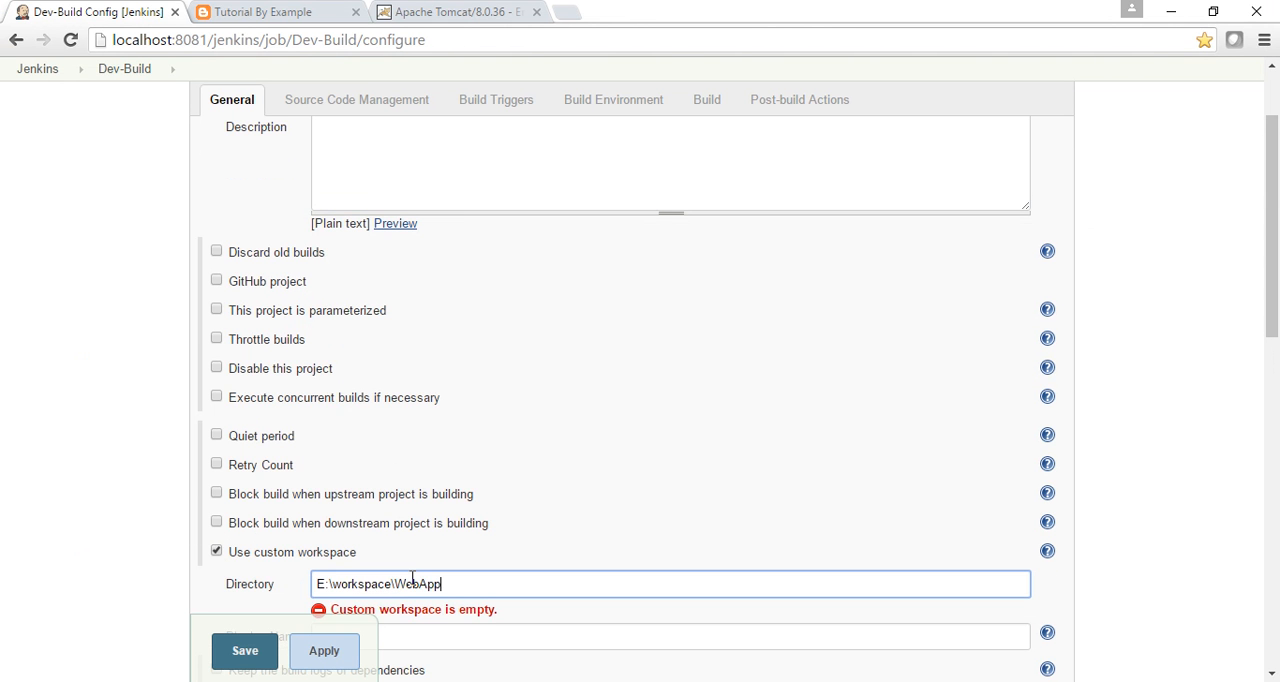
Add an Execute Windows batch command build step to the Dev-Build job.
left_click_drag(1274, 286, 1275, 637)
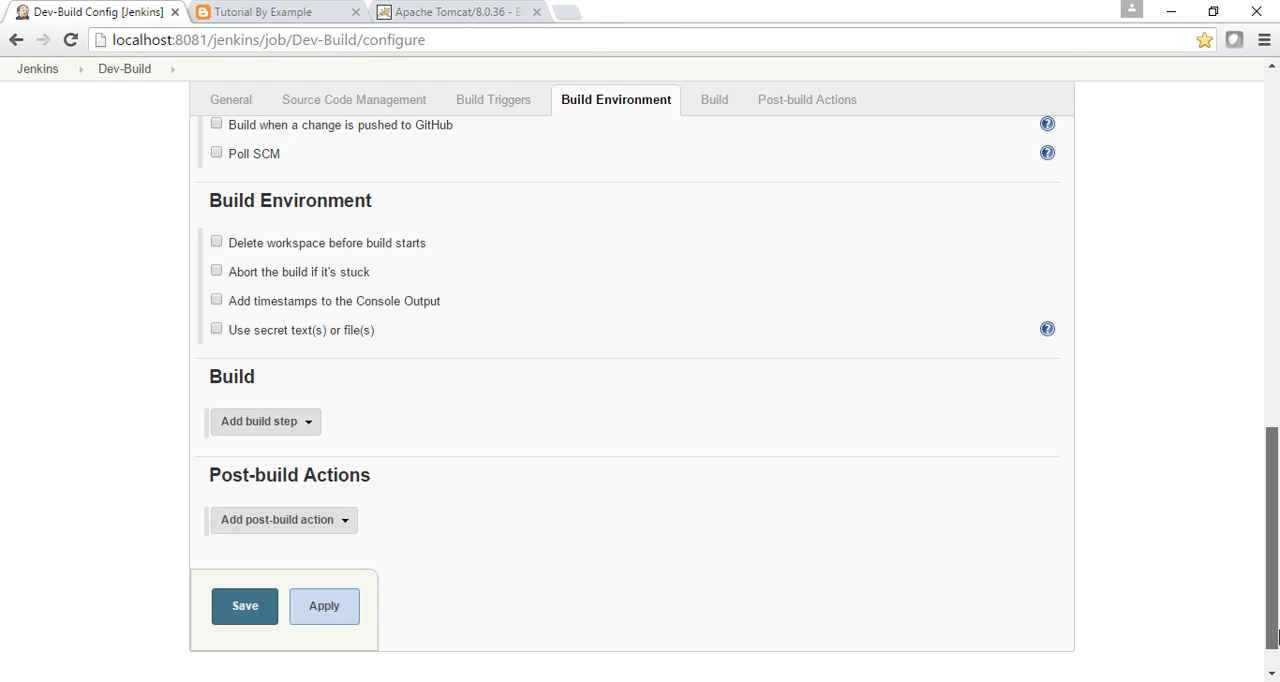
left_click_drag(1278, 636, 1278, 653)
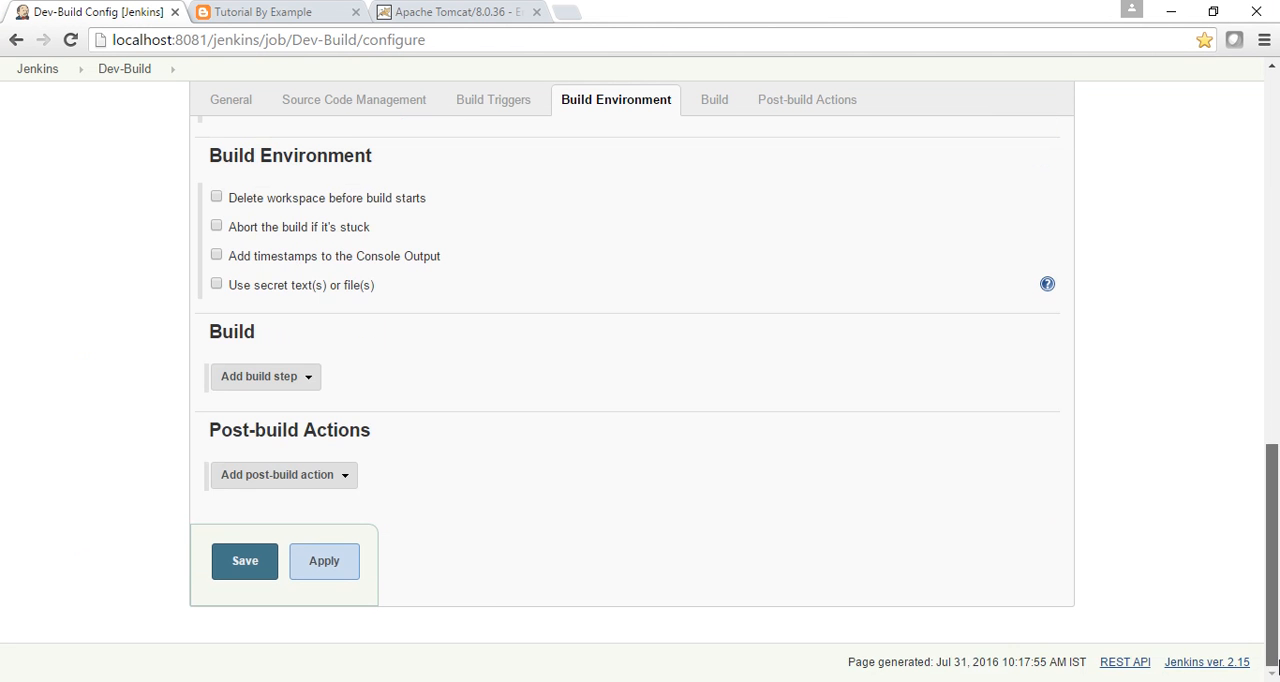
left_click(310, 384)
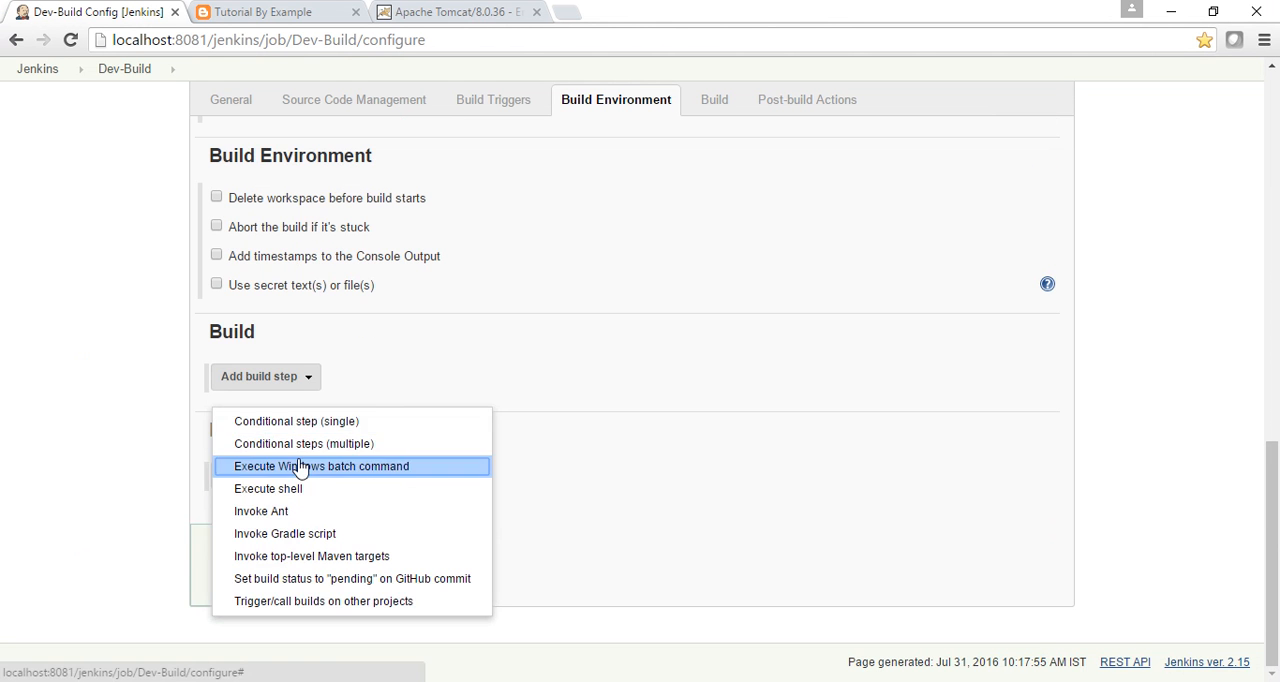
left_click(301, 467)
left_click(380, 456)
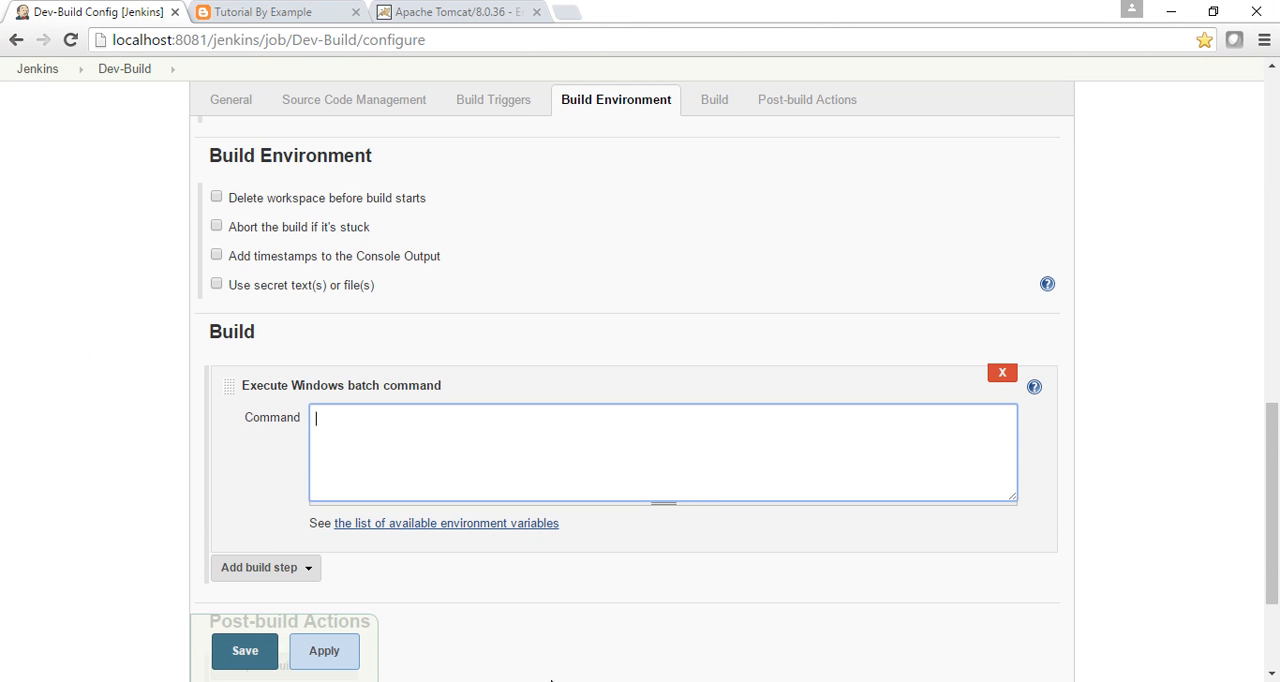
Copy echo "Started building", mvn clean package and echo "Done" from the Dev-Build sticky note into the batch command, and save the job.
key("alt+Tab")
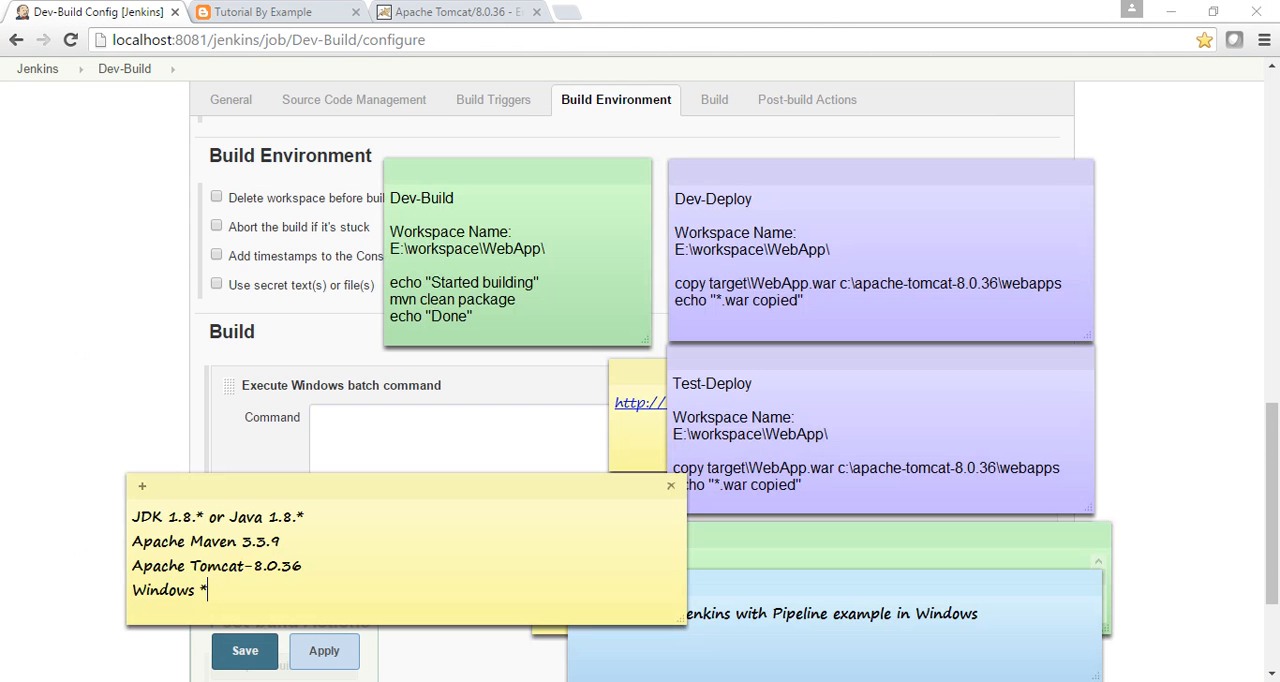
left_click(480, 316)
left_click_drag(478, 317, 392, 283)
key("ctrl+c")
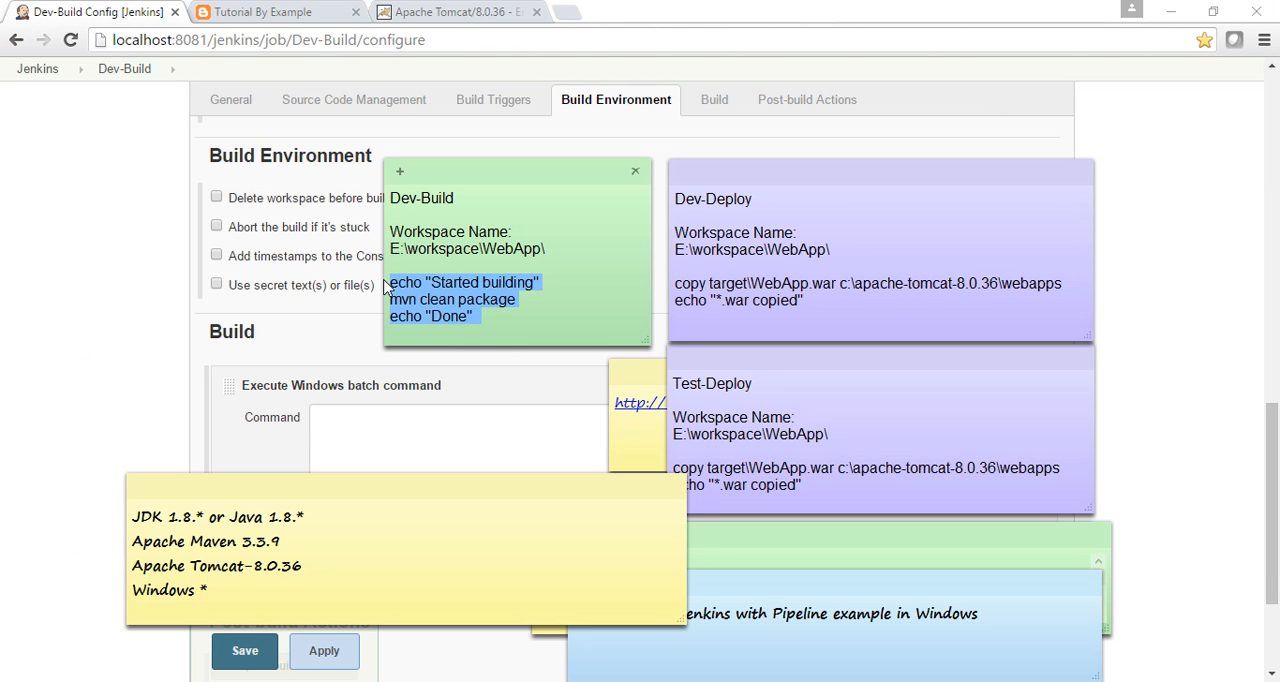
left_click(385, 287)
left_click(339, 445)
key("ctrl+v")
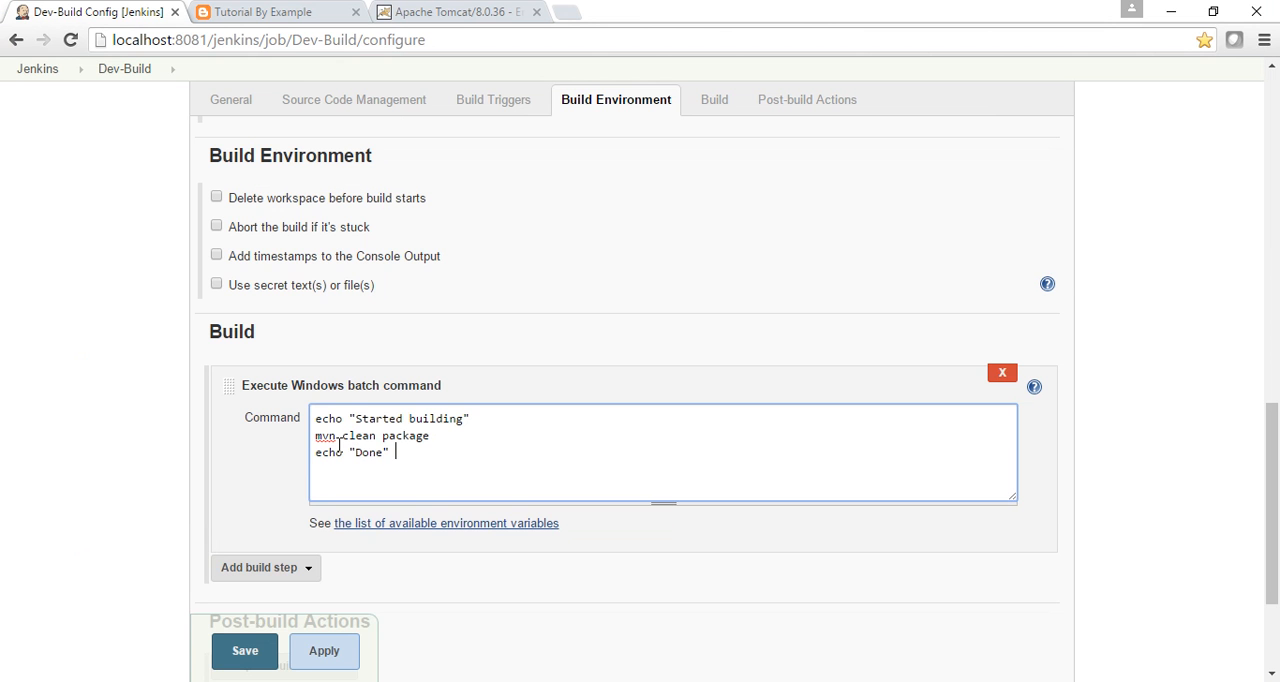
left_click(237, 654)
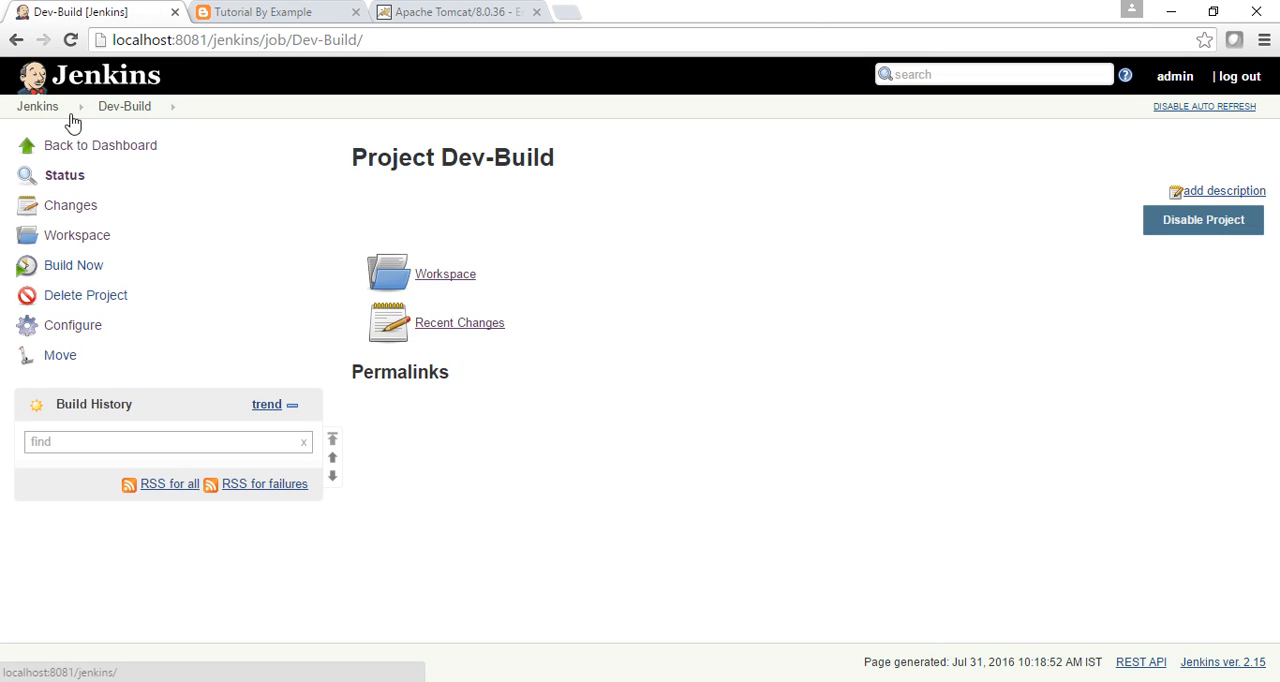
Return to the Jenkins dashboard and create a Freestyle project named Dev-Deploy.
left_click(40, 108)
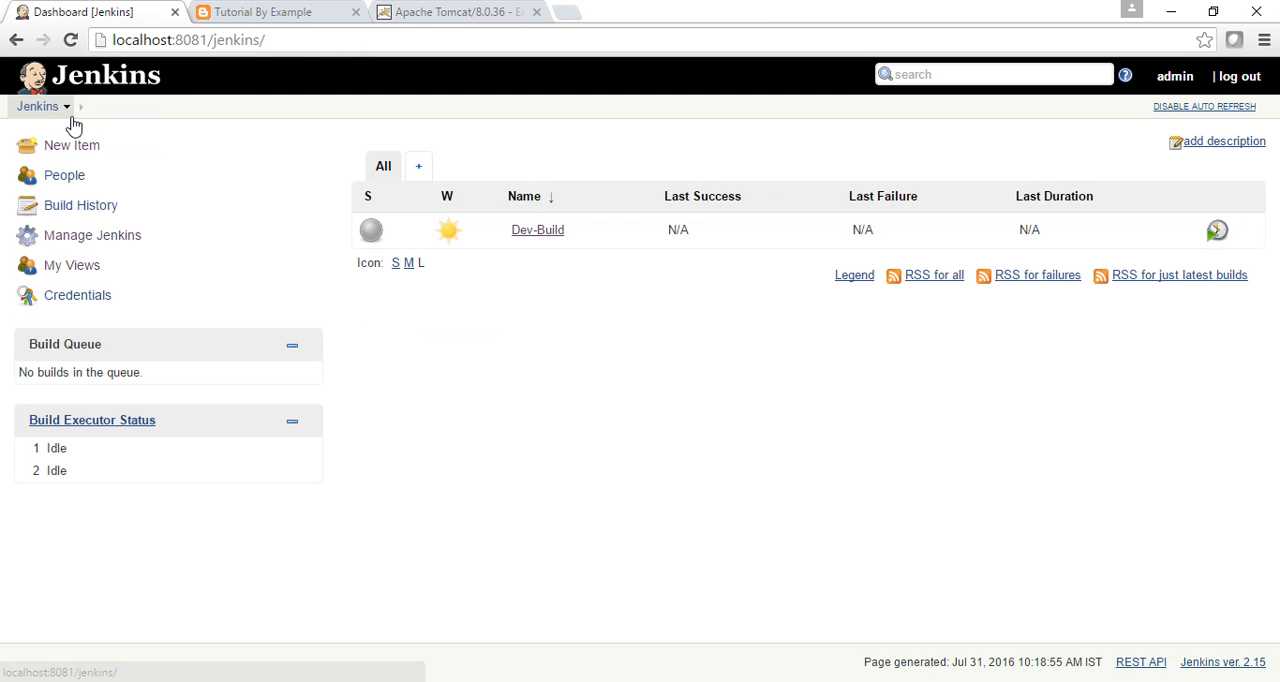
left_click(66, 150)
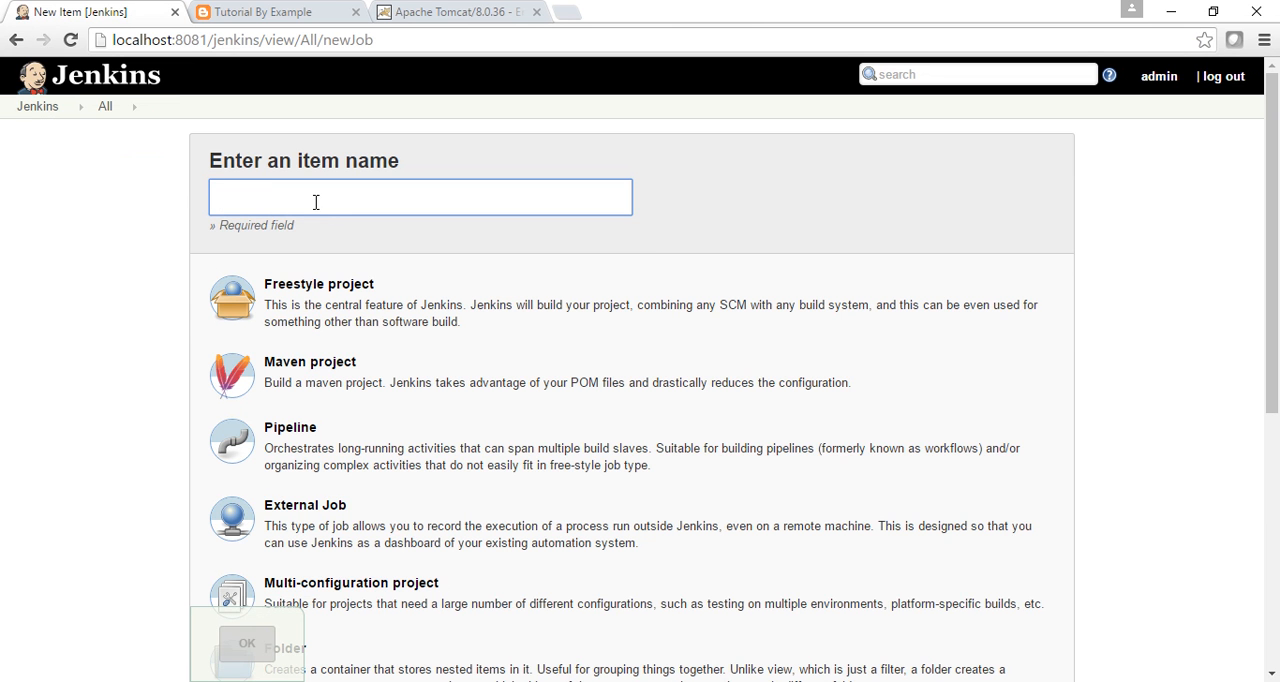
type("D")
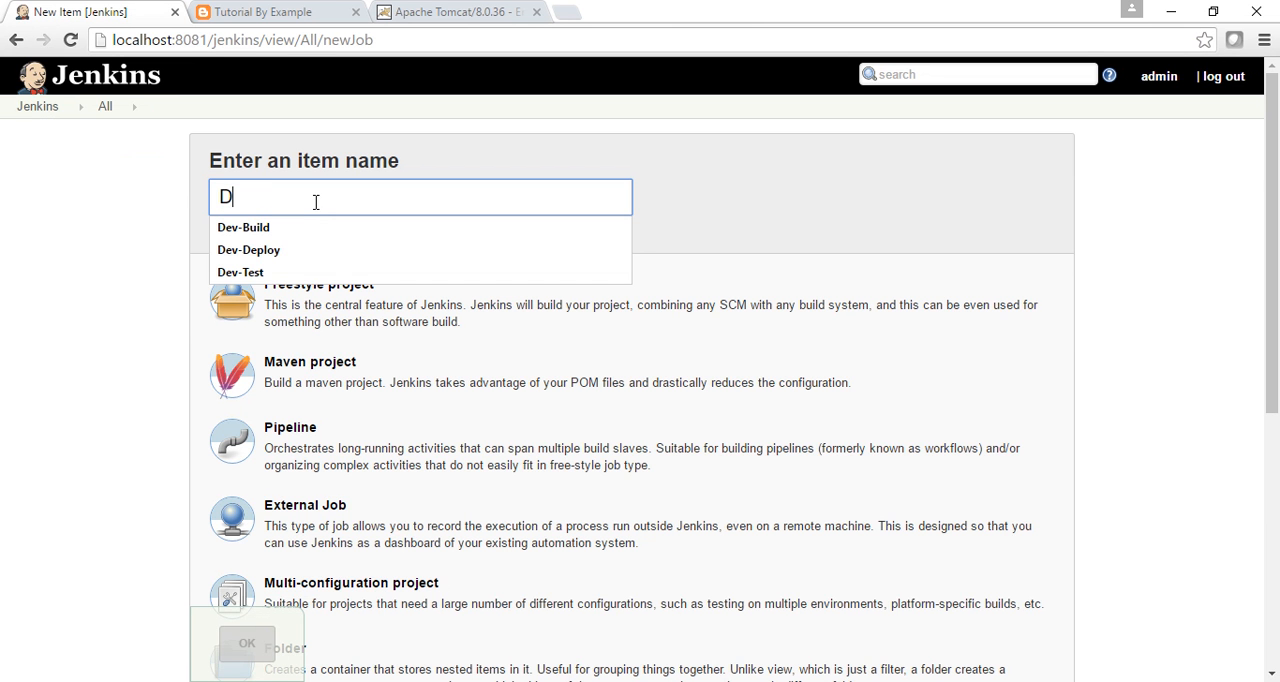
left_click(254, 251)
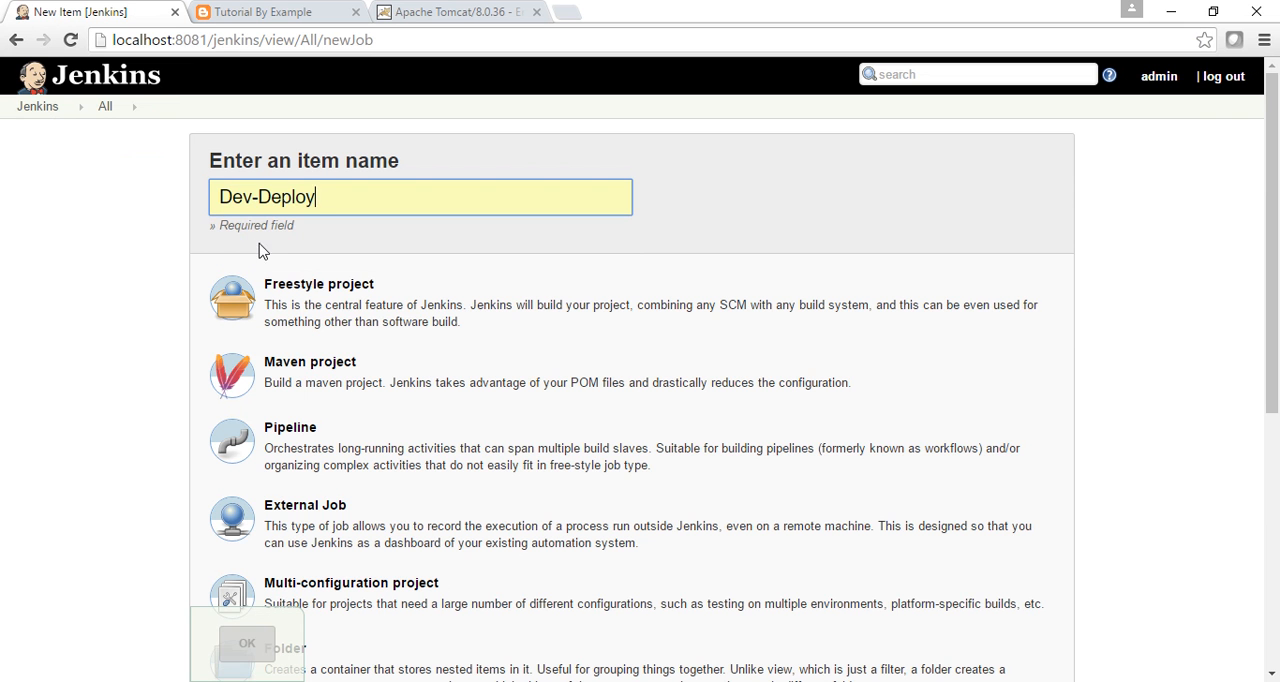
left_click(290, 305)
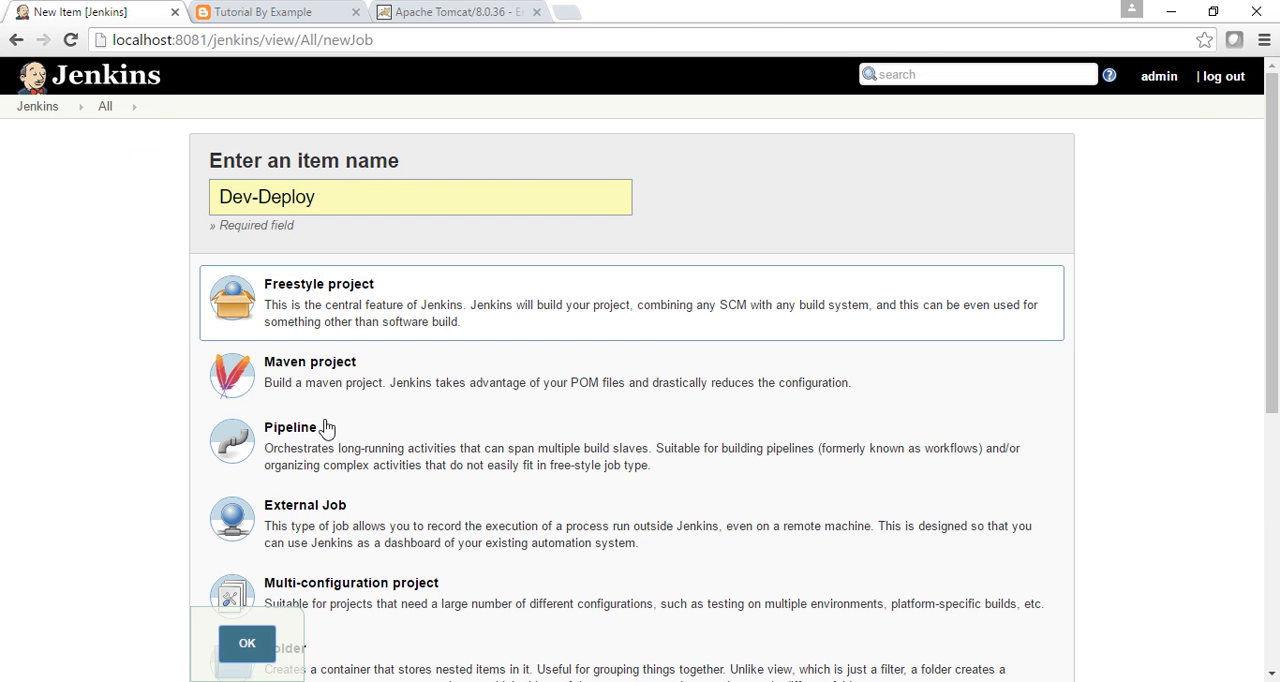
left_click(246, 648)
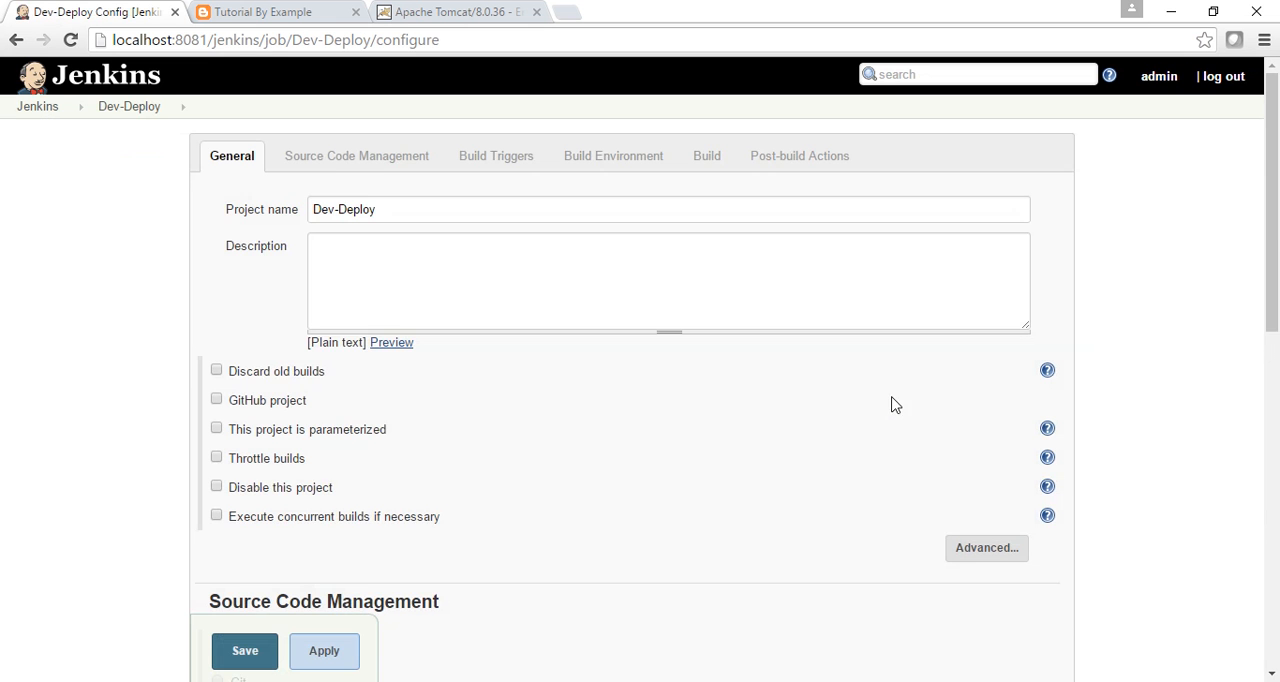
In Dev-Deploy's advanced general options, enable a custom workspace with the directory E:\workspace\WebApp\ copied from the Dev-Deploy sticky note.
left_click_drag(1273, 237, 1273, 275)
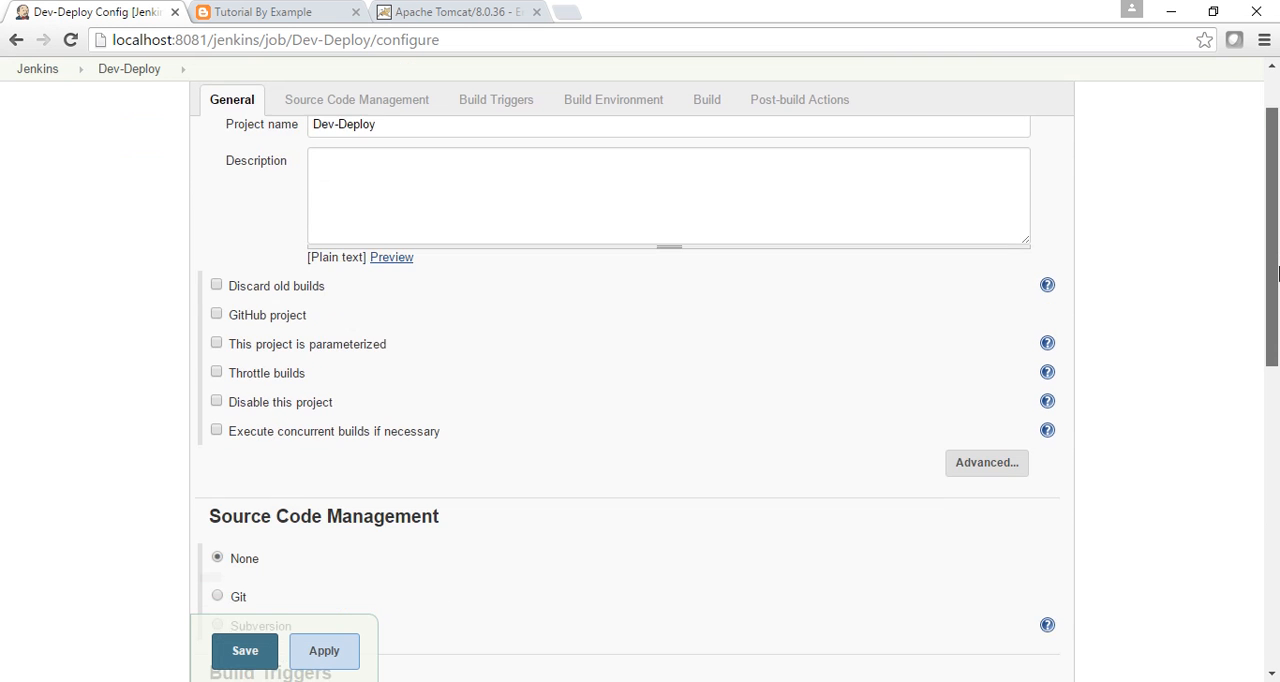
left_click(982, 460)
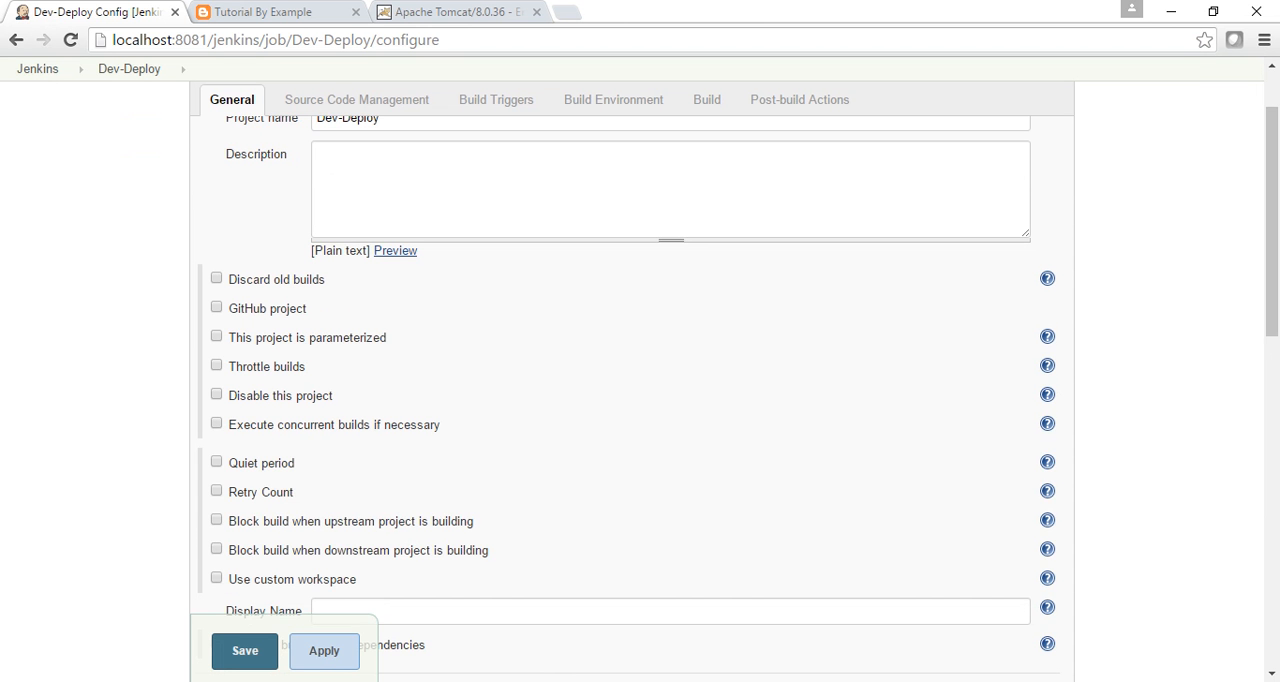
key("alt+Tab")
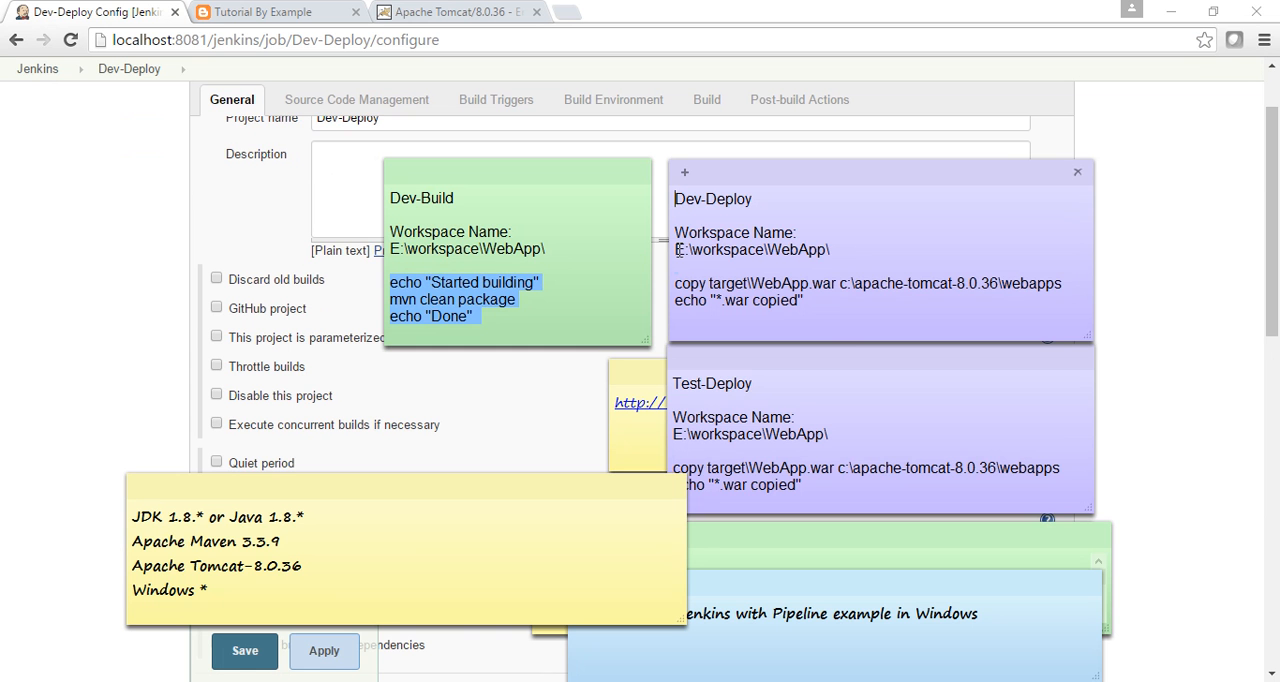
left_click_drag(677, 250, 845, 255)
key("ctrl+c")
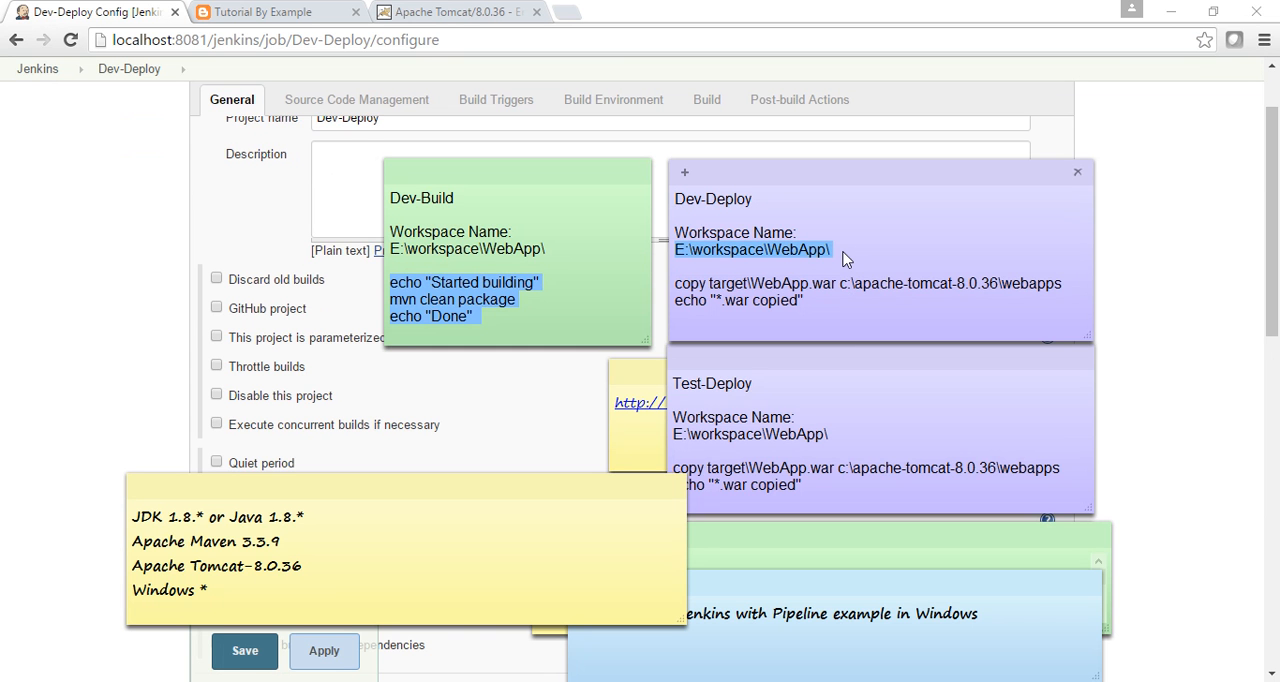
key("alt+Tab")
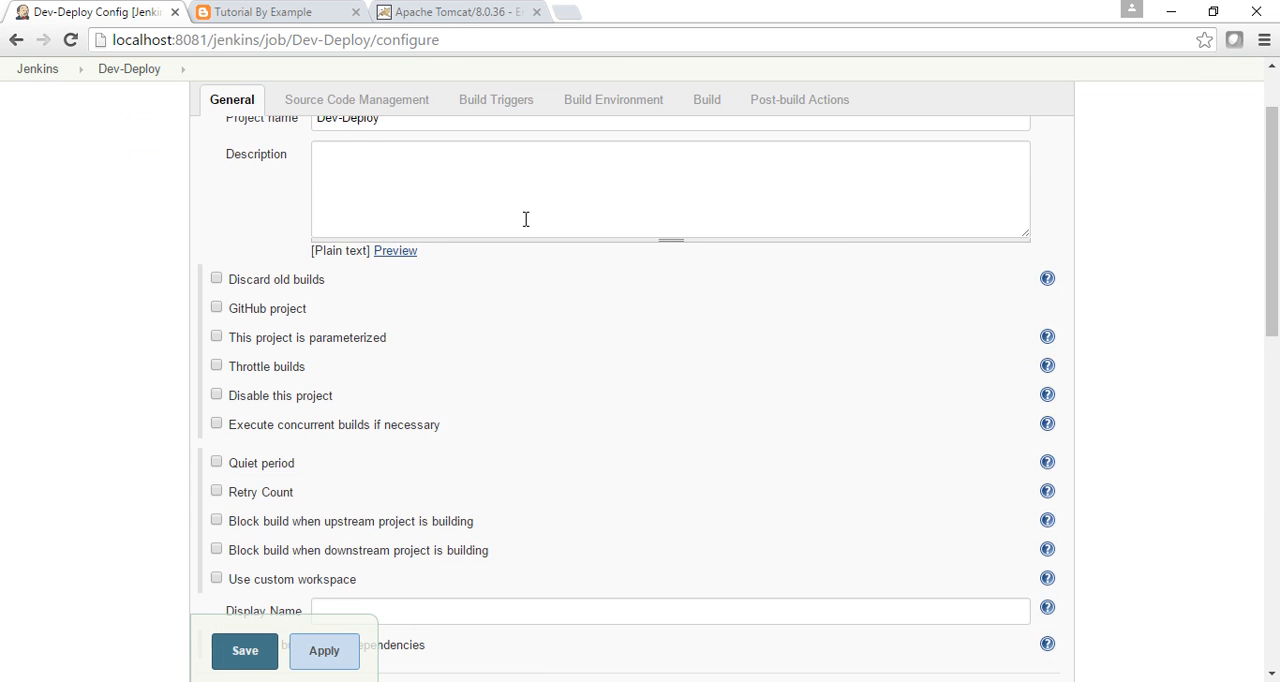
left_click(217, 580)
left_click(347, 611)
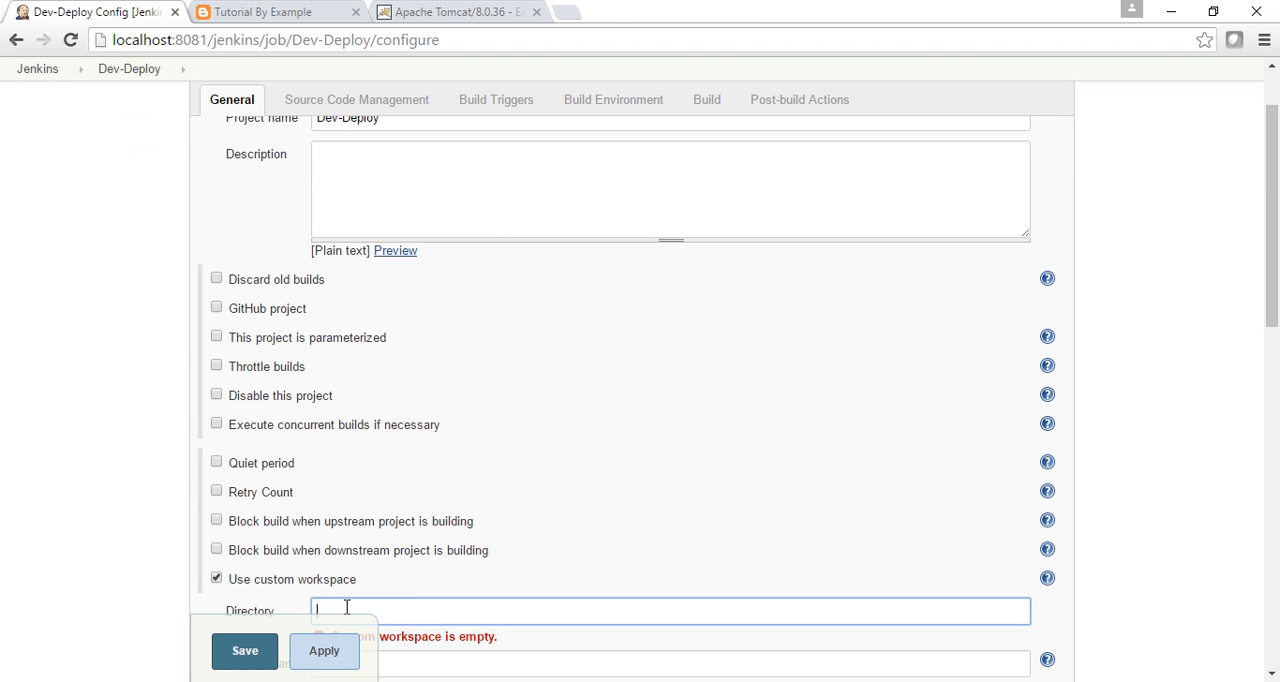
key("ctrl+v")
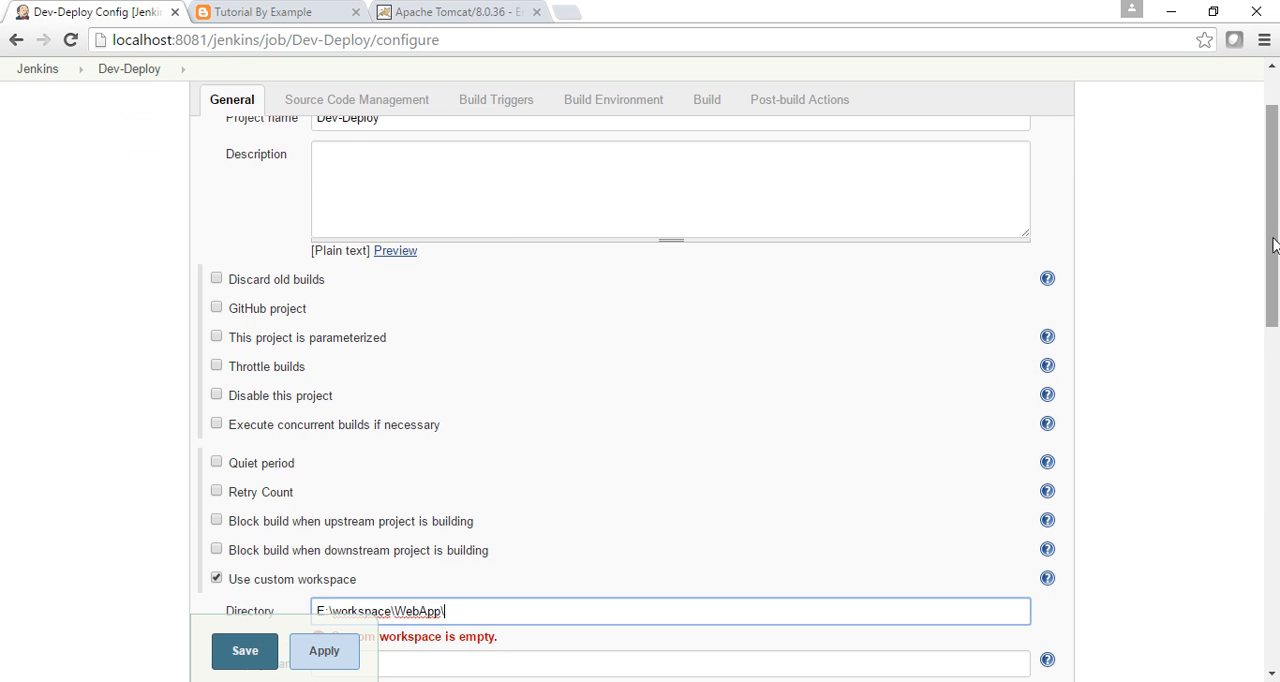
Add an Execute Windows batch command build step to the Dev-Deploy job.
left_click_drag(1274, 245, 1274, 585)
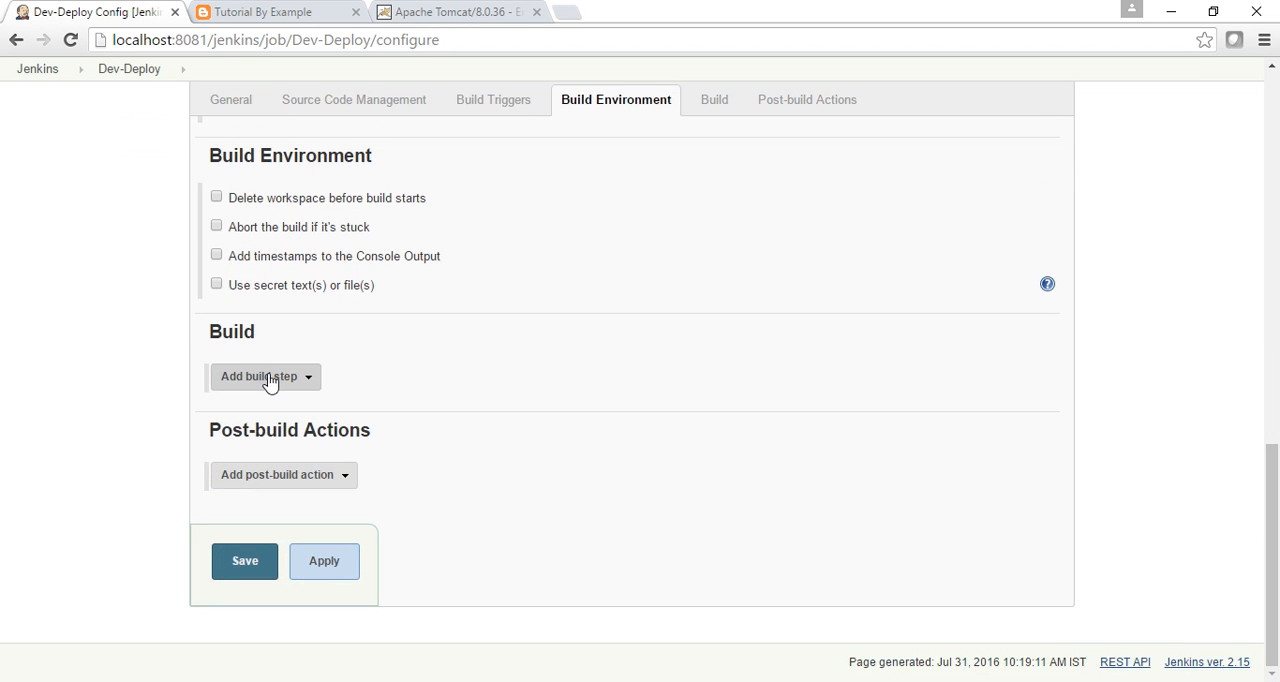
left_click(296, 385)
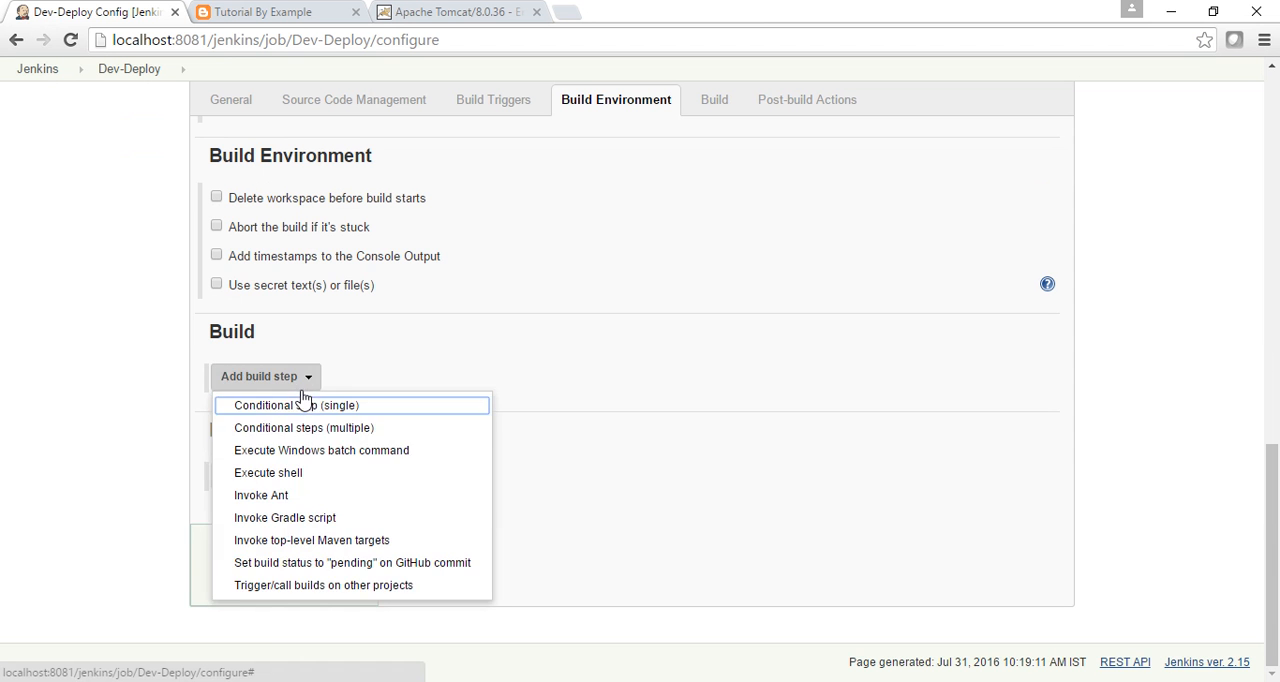
left_click(318, 466)
left_click(493, 449)
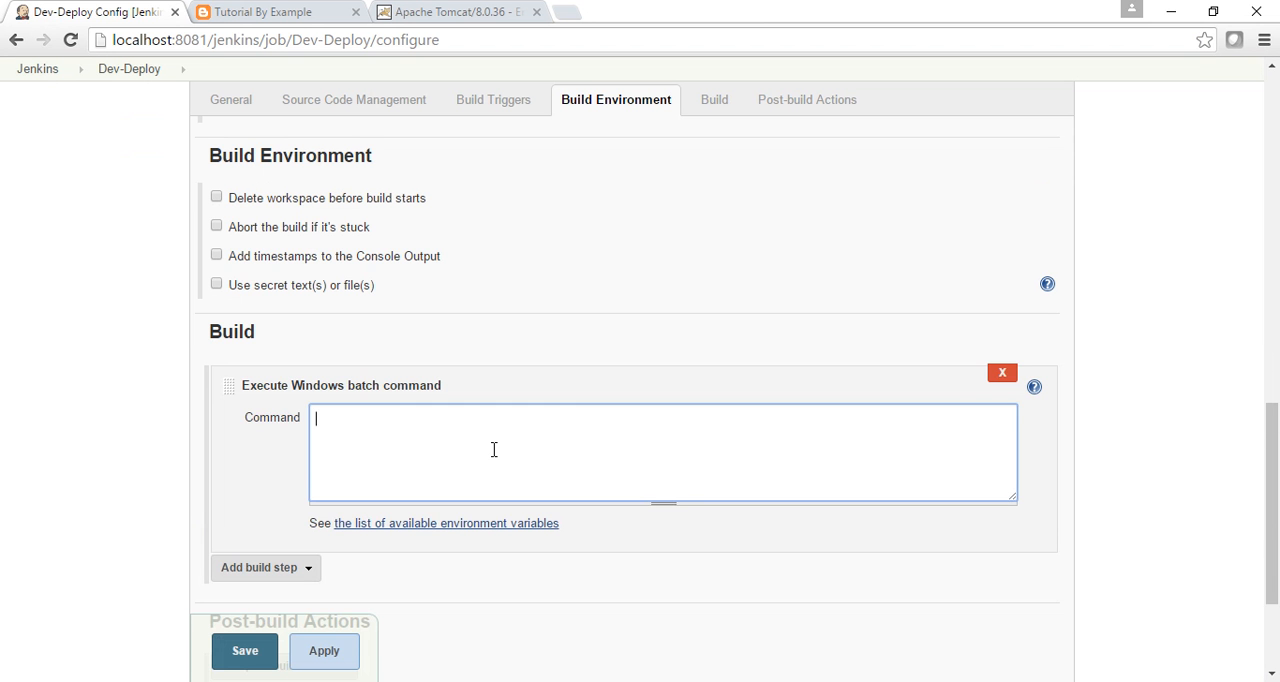
Copy copy target\WebApp.war c:\apache-tomcat-8.0.36\webapps and echo "*.war copied" from the Dev-Deploy sticky note into the batch command, and save the job.
key("alt+Tab")
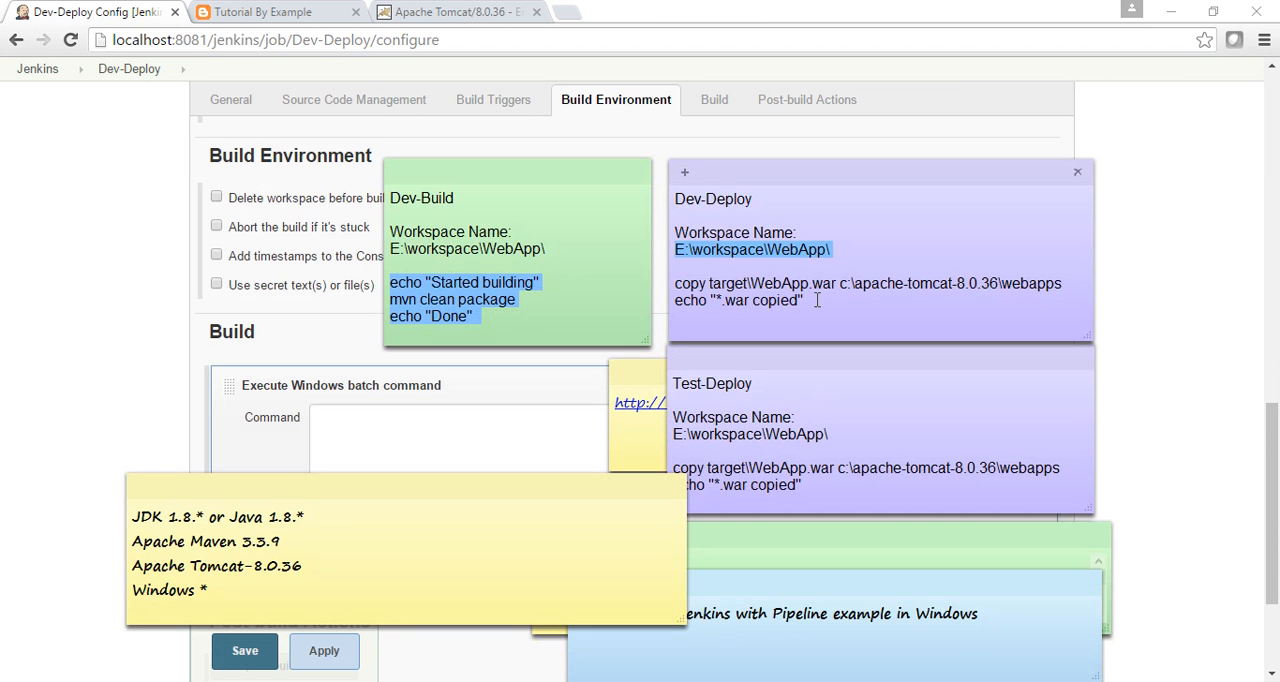
left_click_drag(817, 300, 678, 285)
key("ctrl+c")
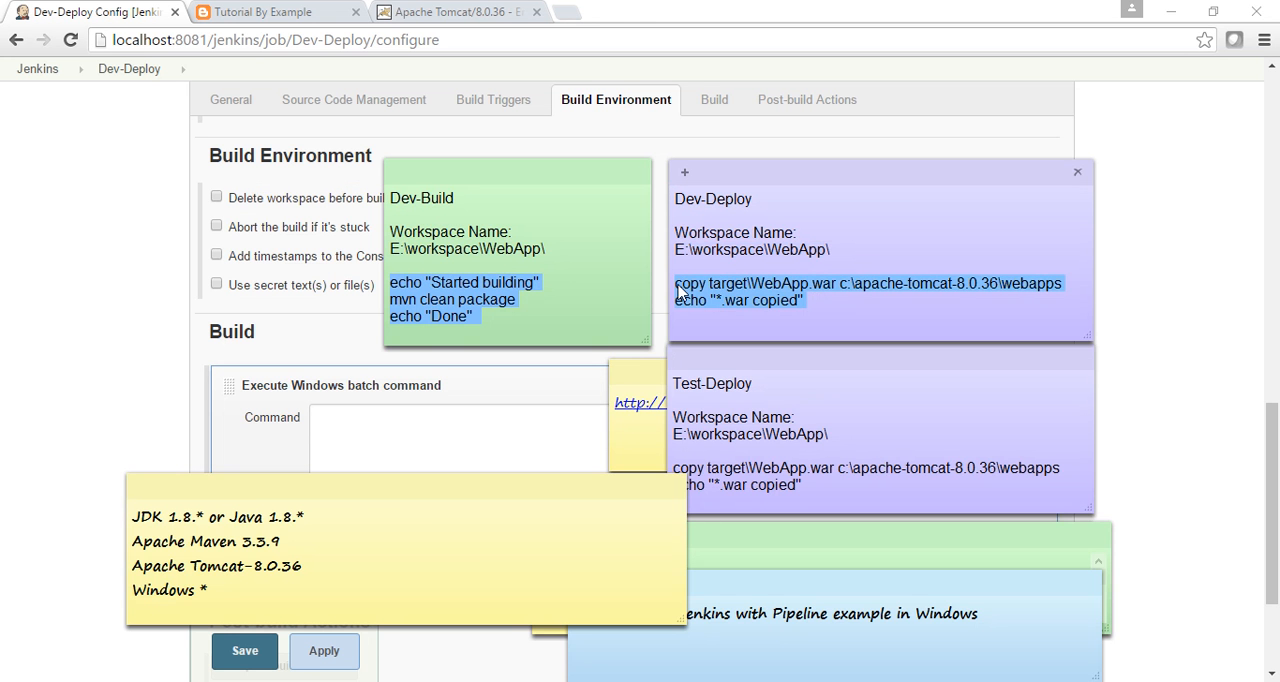
key("alt+Tab")
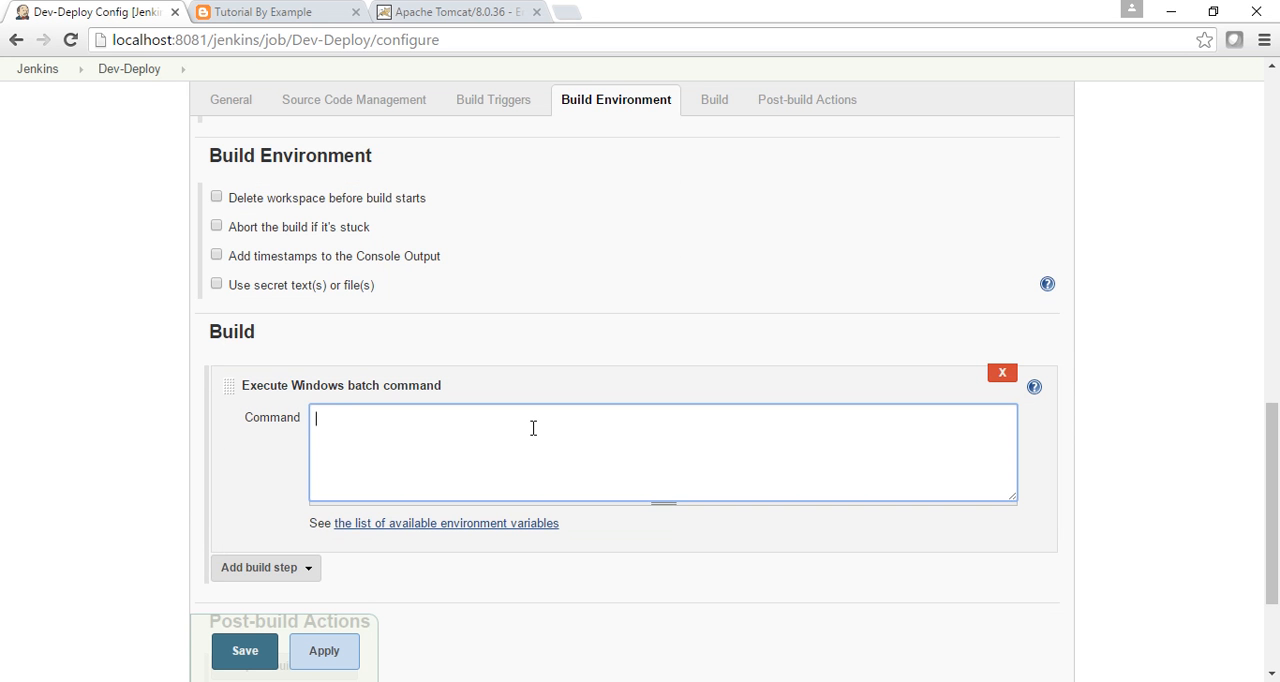
key("ctrl+v")
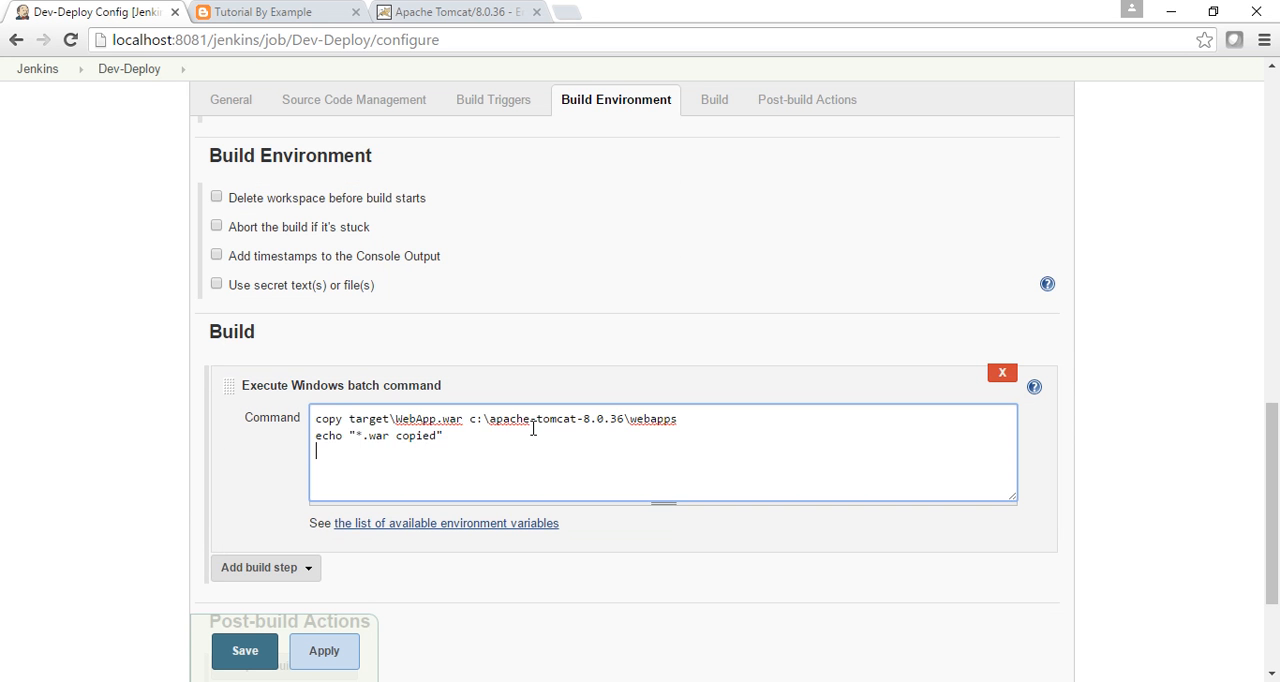
left_click(232, 668)
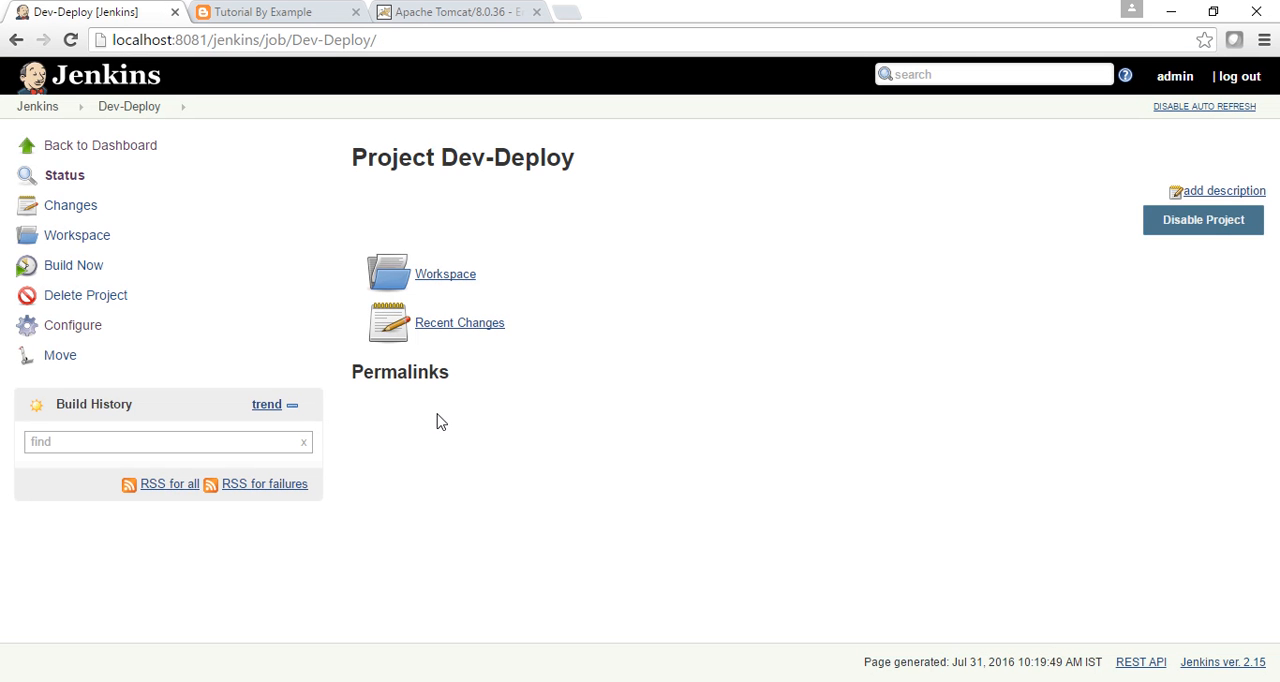
Return to the Jenkins dashboard and start a build of Dev-Build and a build of Dev-Deploy.
left_click(37, 108)
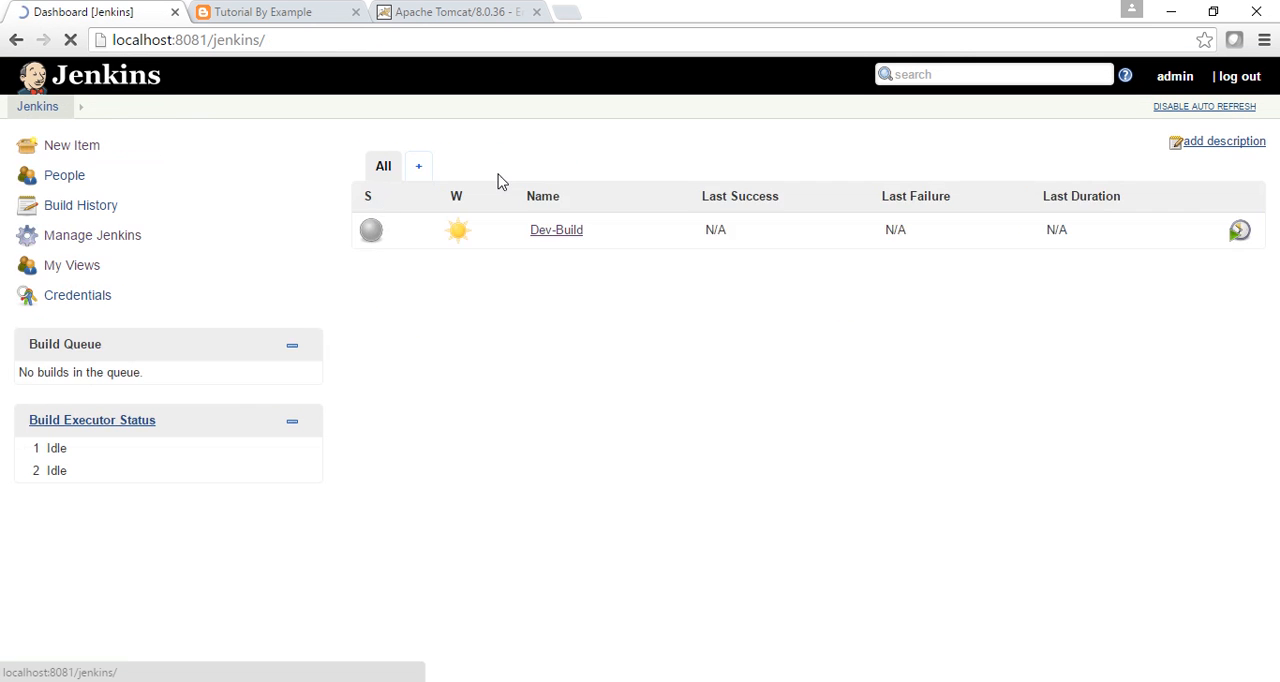
left_click(569, 231)
left_click(574, 322)
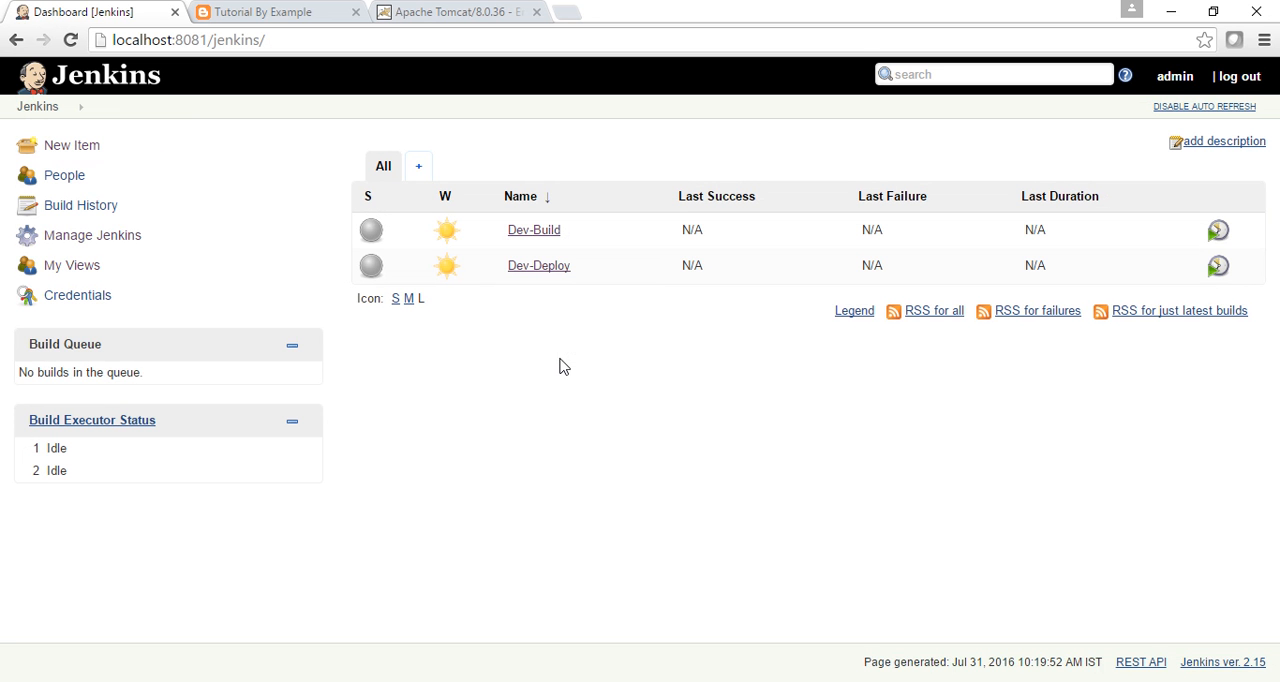
left_click(578, 267)
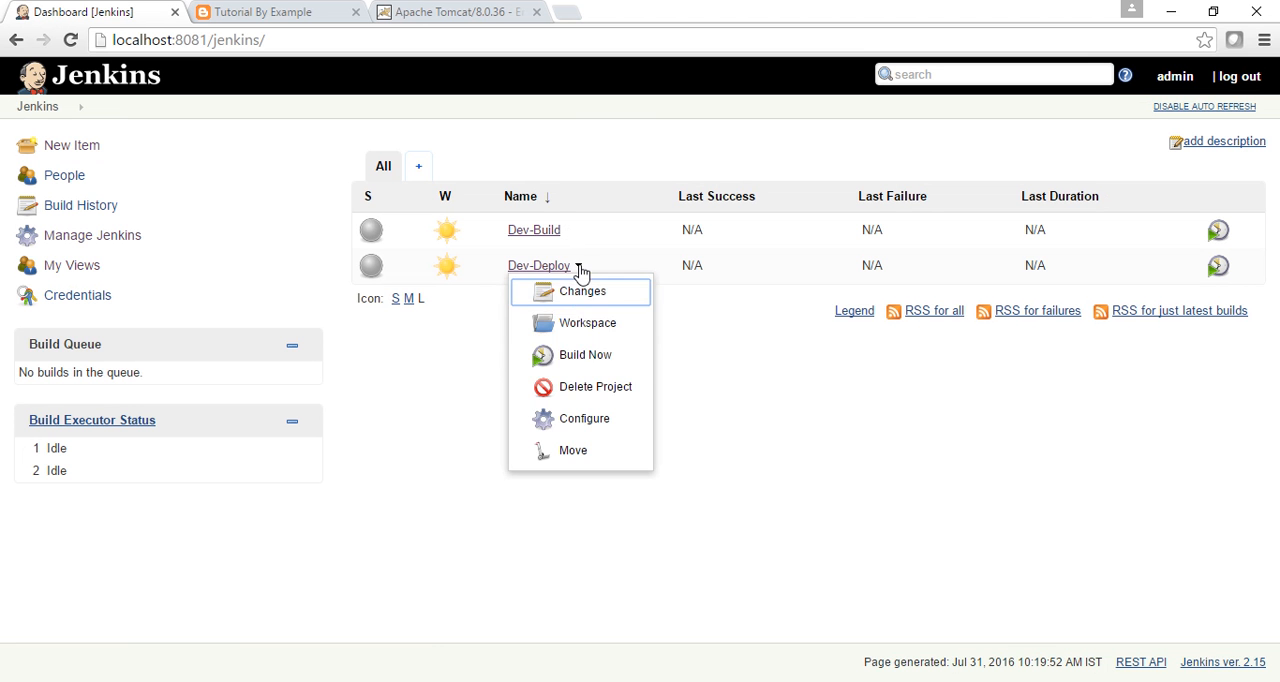
left_click(568, 356)
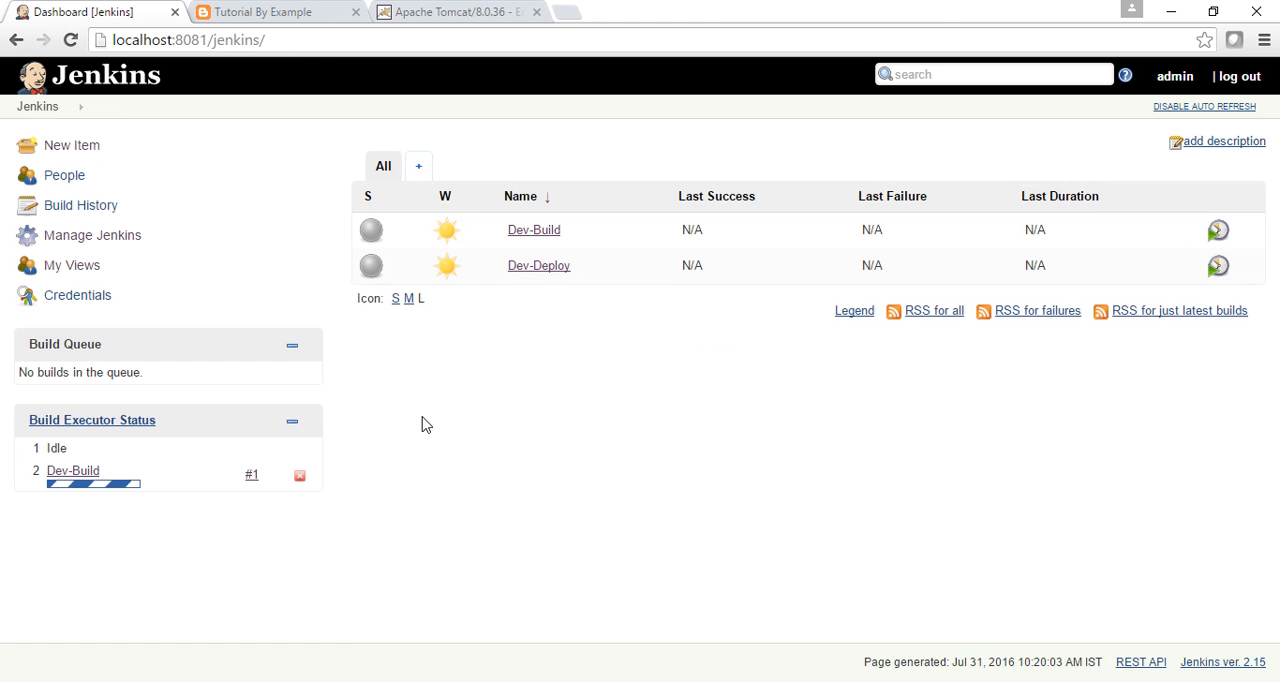
Configure Dev-Build with a Build other projects post-build action that triggers Dev-Deploy only if the build is stable, and save the job.
mouse_move(514, 240)
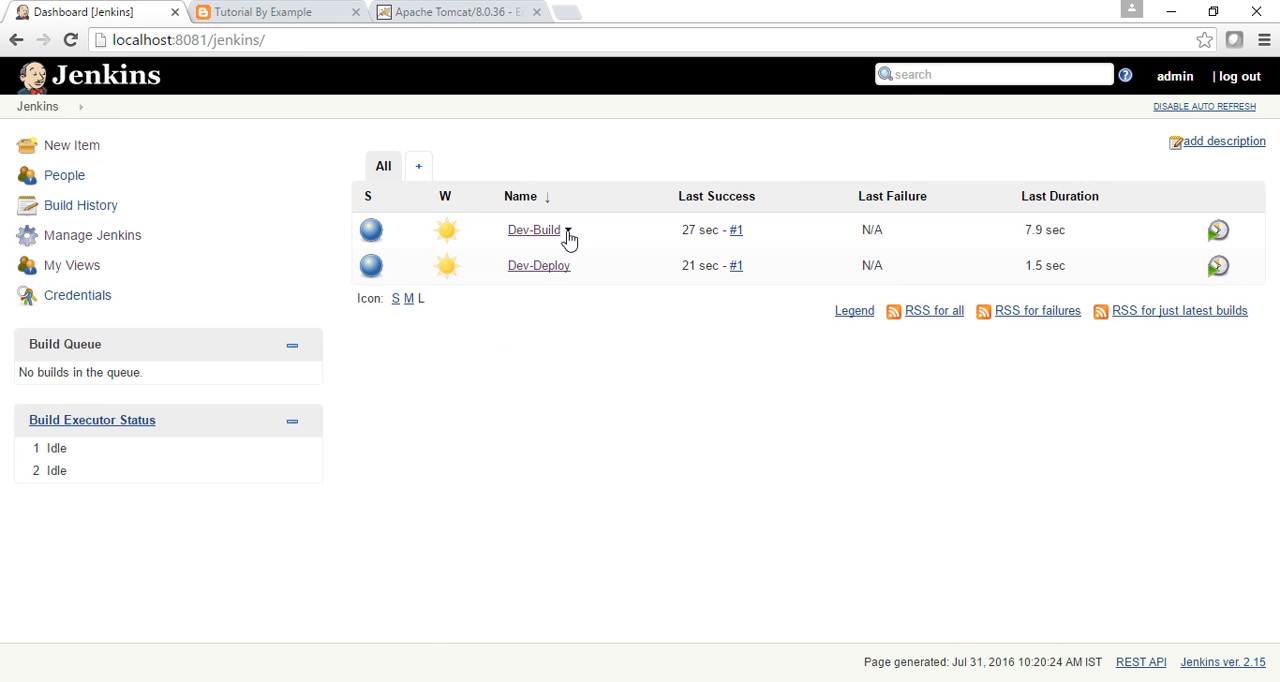
left_click(567, 230)
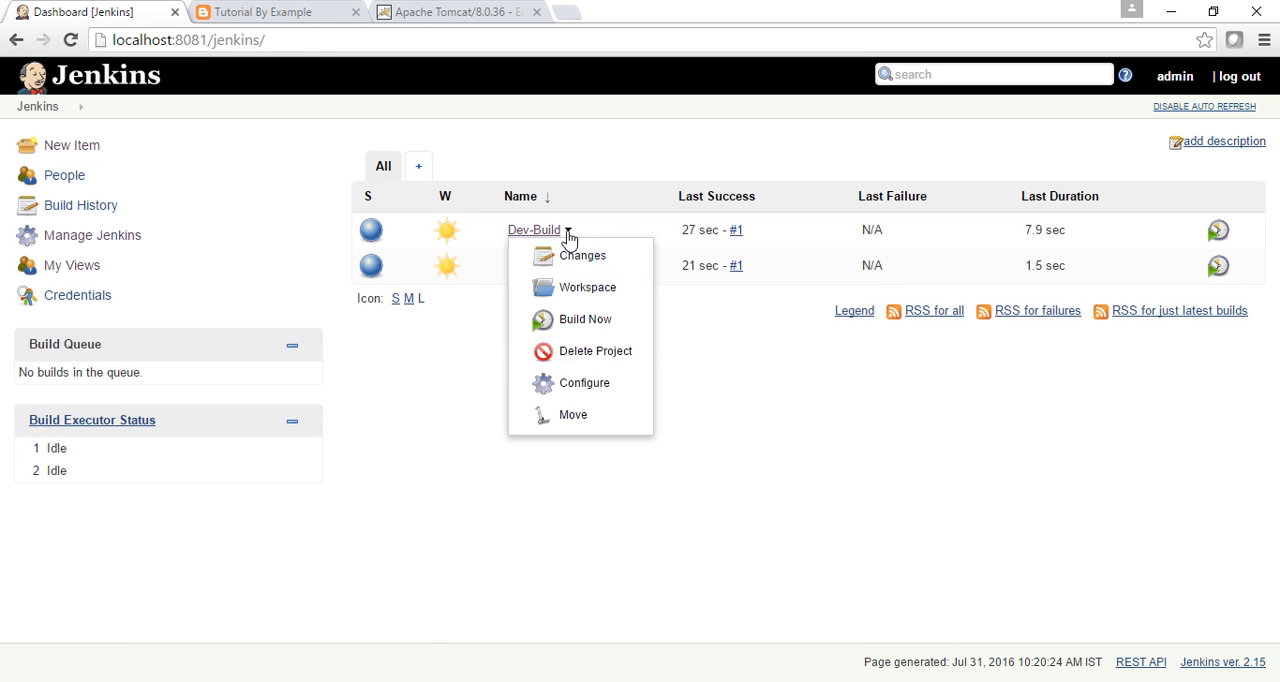
left_click(560, 386)
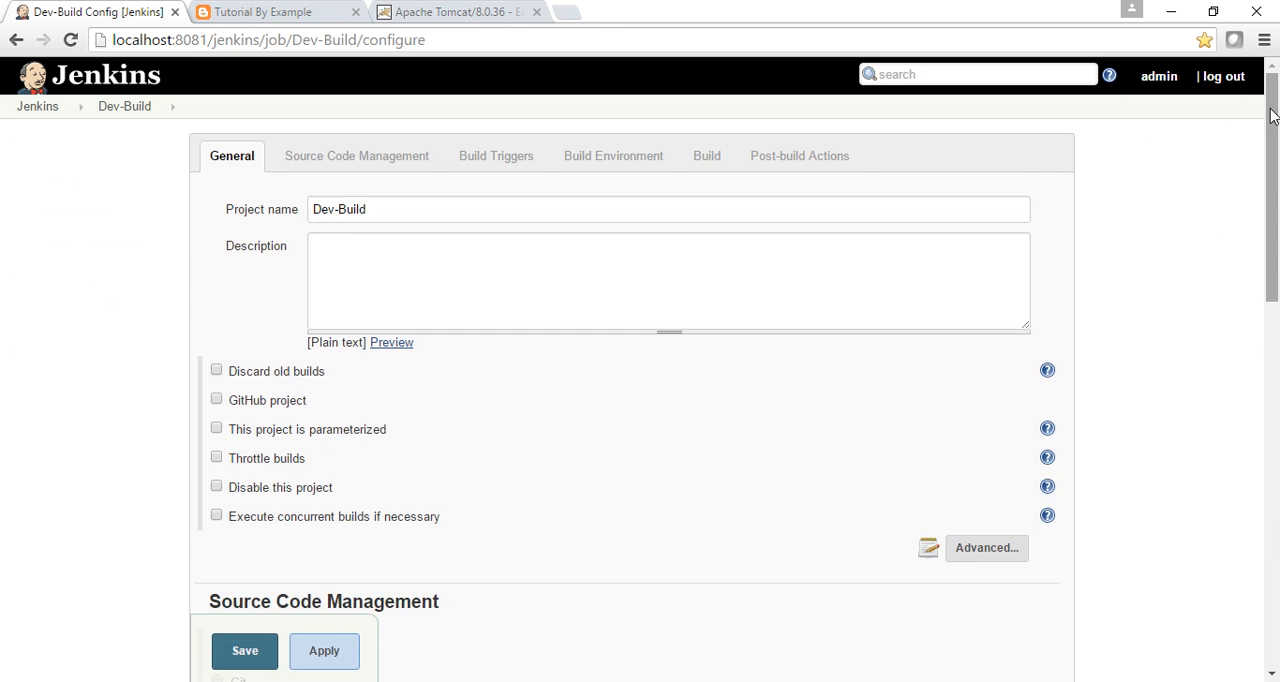
left_click_drag(1272, 116, 1276, 475)
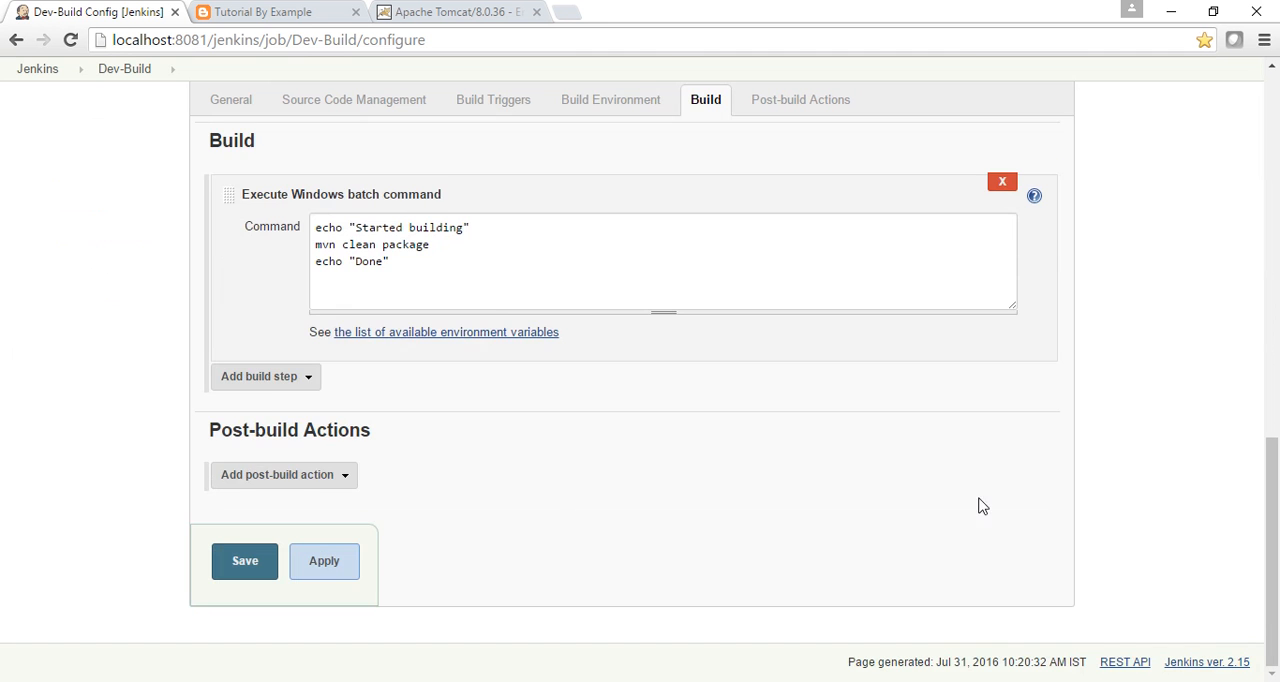
left_click(343, 476)
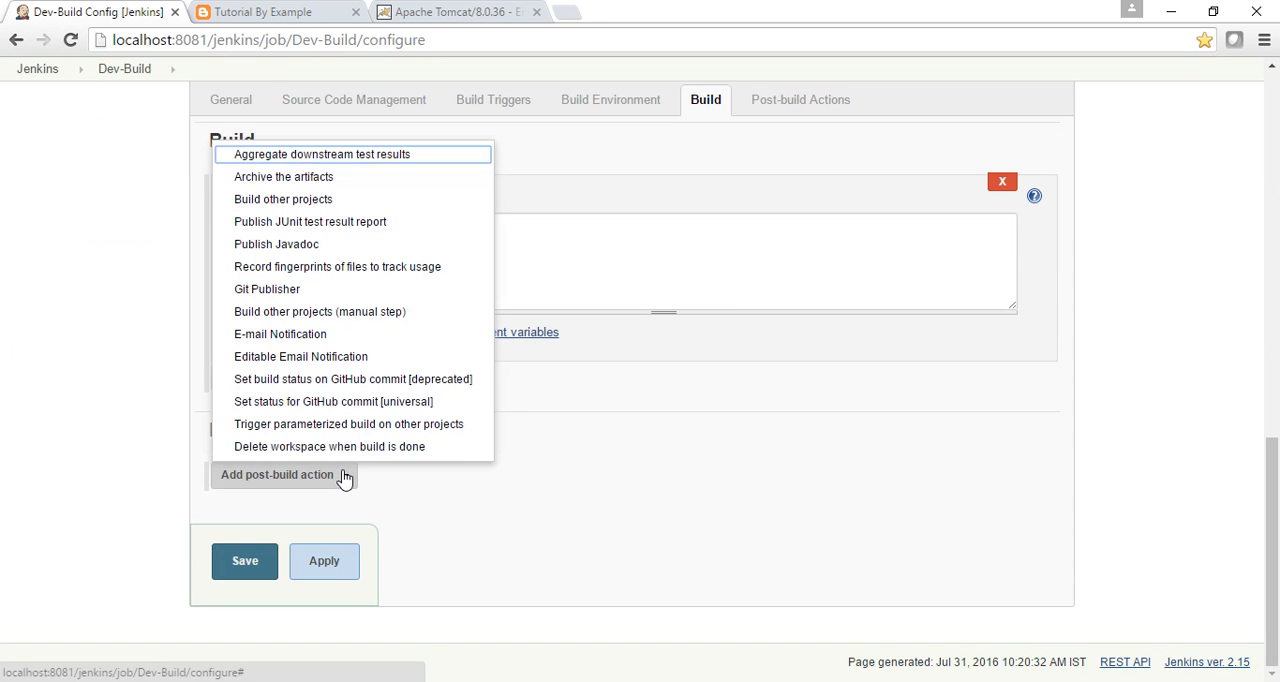
left_click(348, 201)
left_click(362, 466)
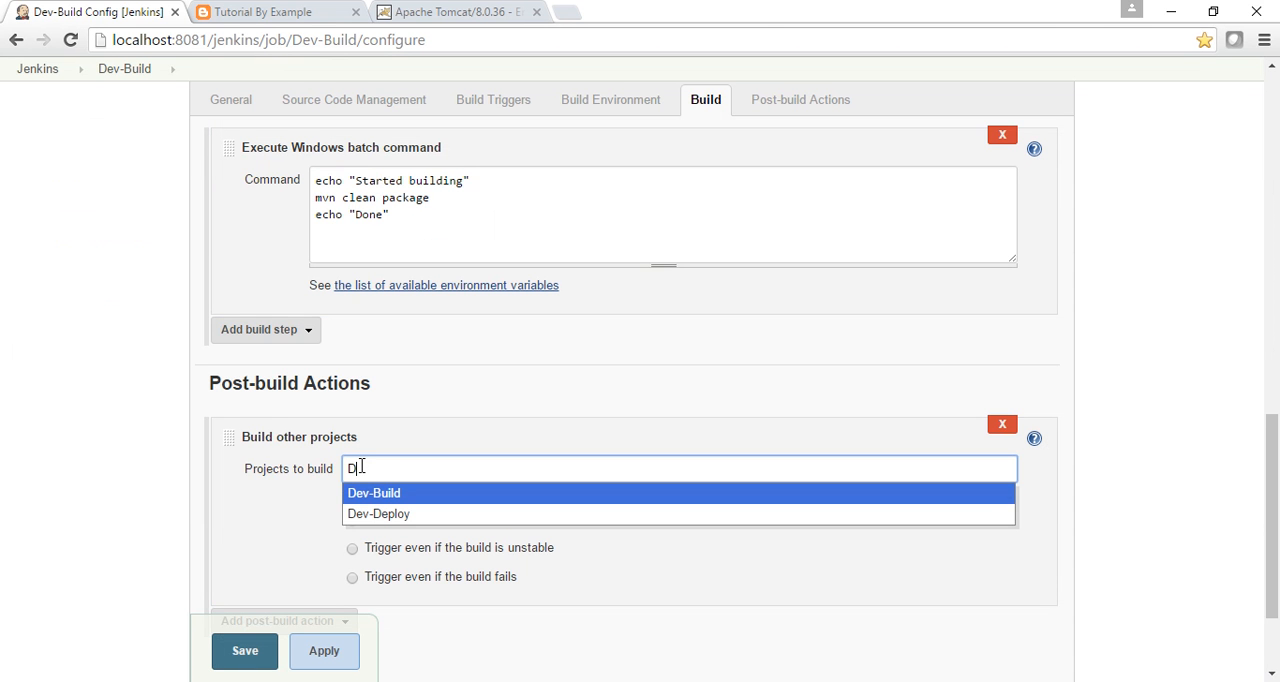
left_click(371, 516)
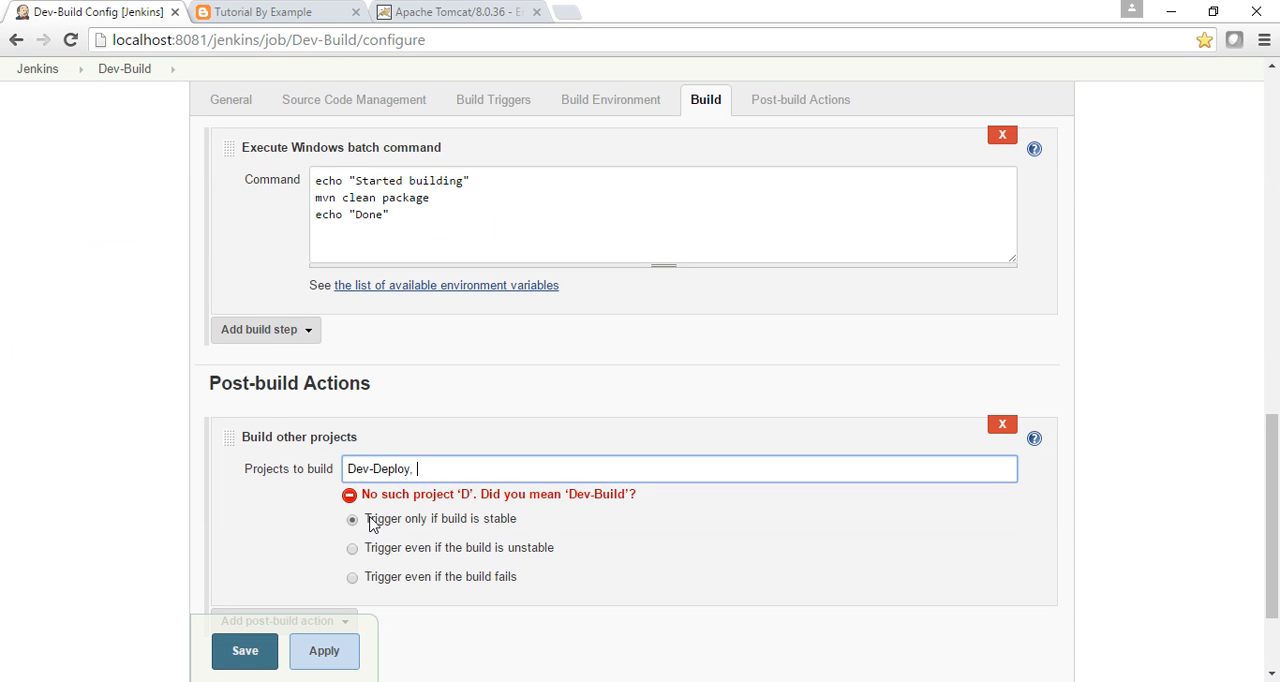
left_click(216, 654)
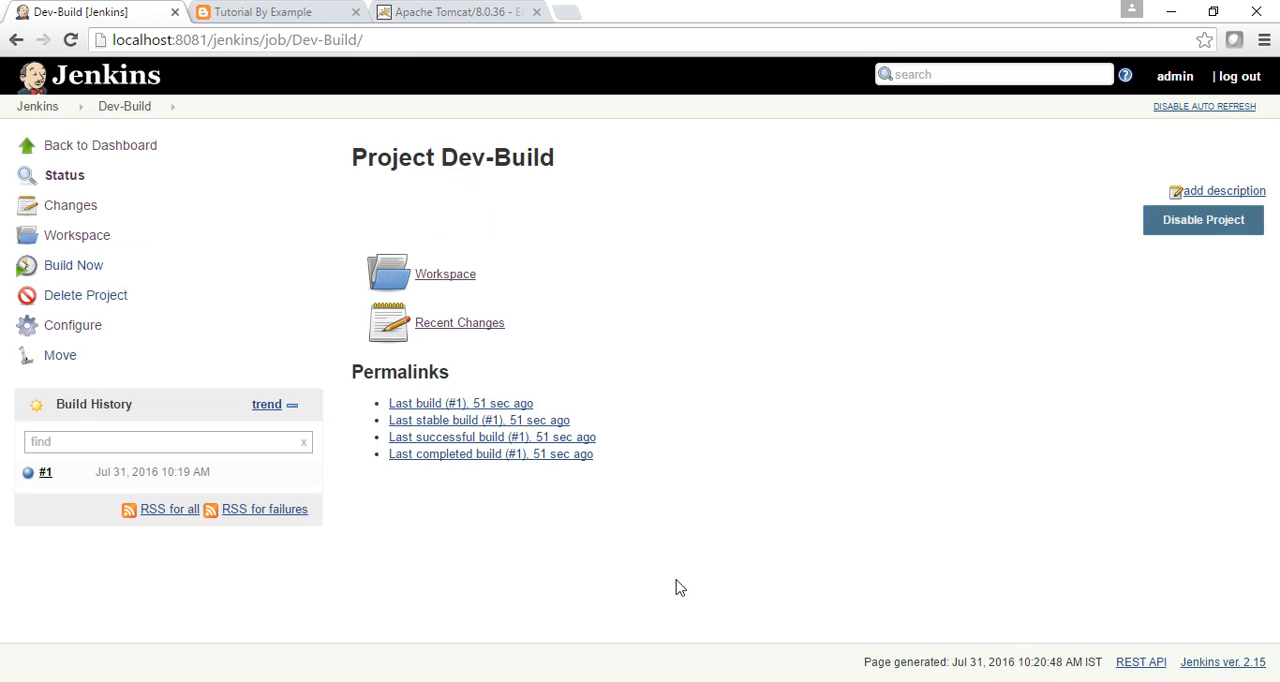
Return to the dashboard and create a Build Pipeline View named Dev-Test Build Pipeline View.
left_click(40, 108)
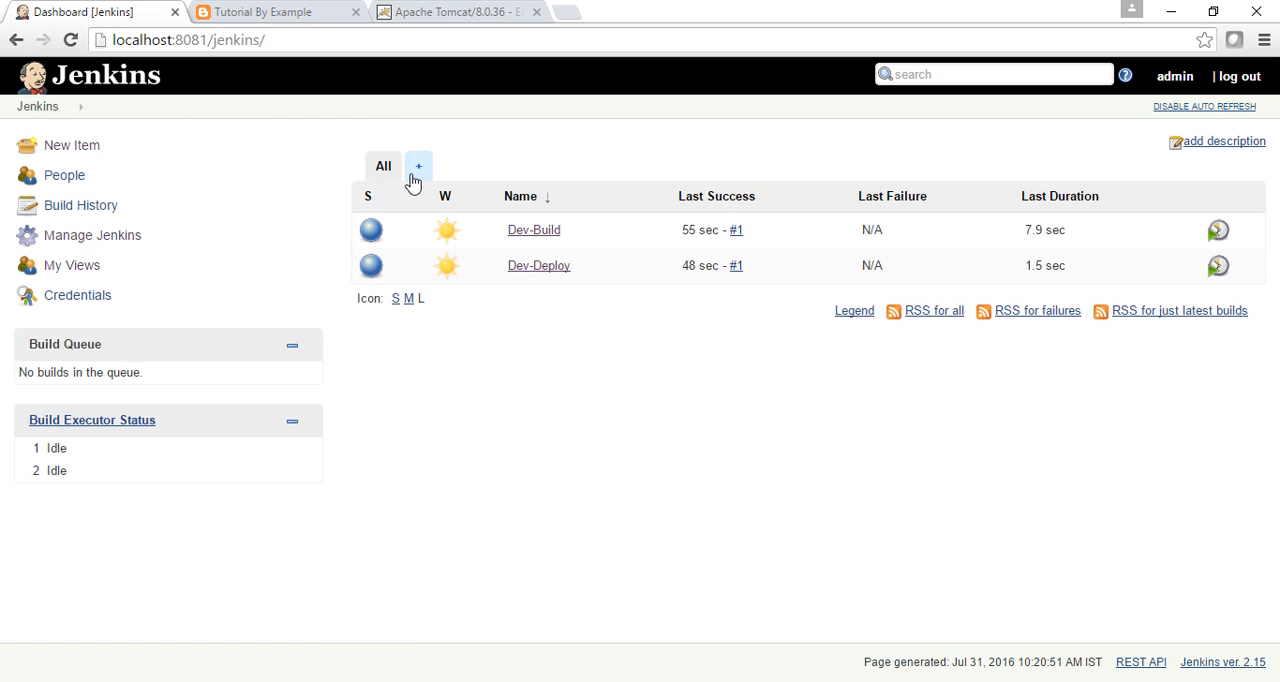
left_click(417, 170)
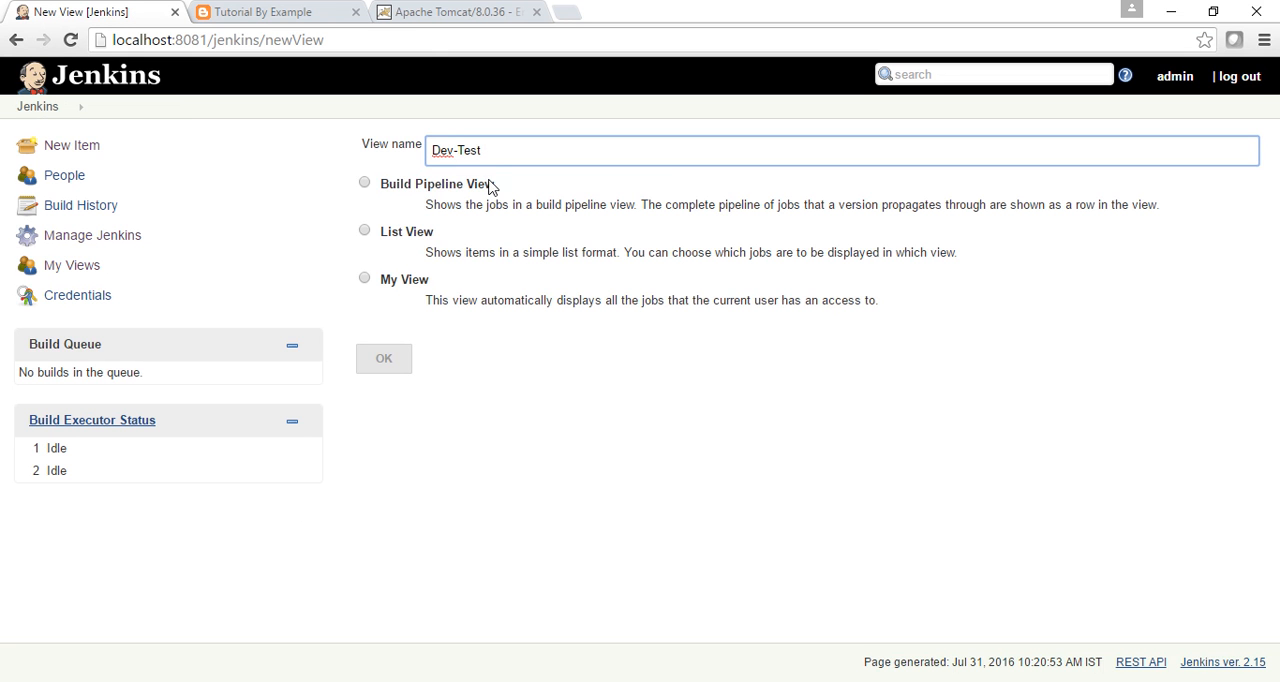
left_click_drag(497, 190, 379, 183)
key("ctrl+c")
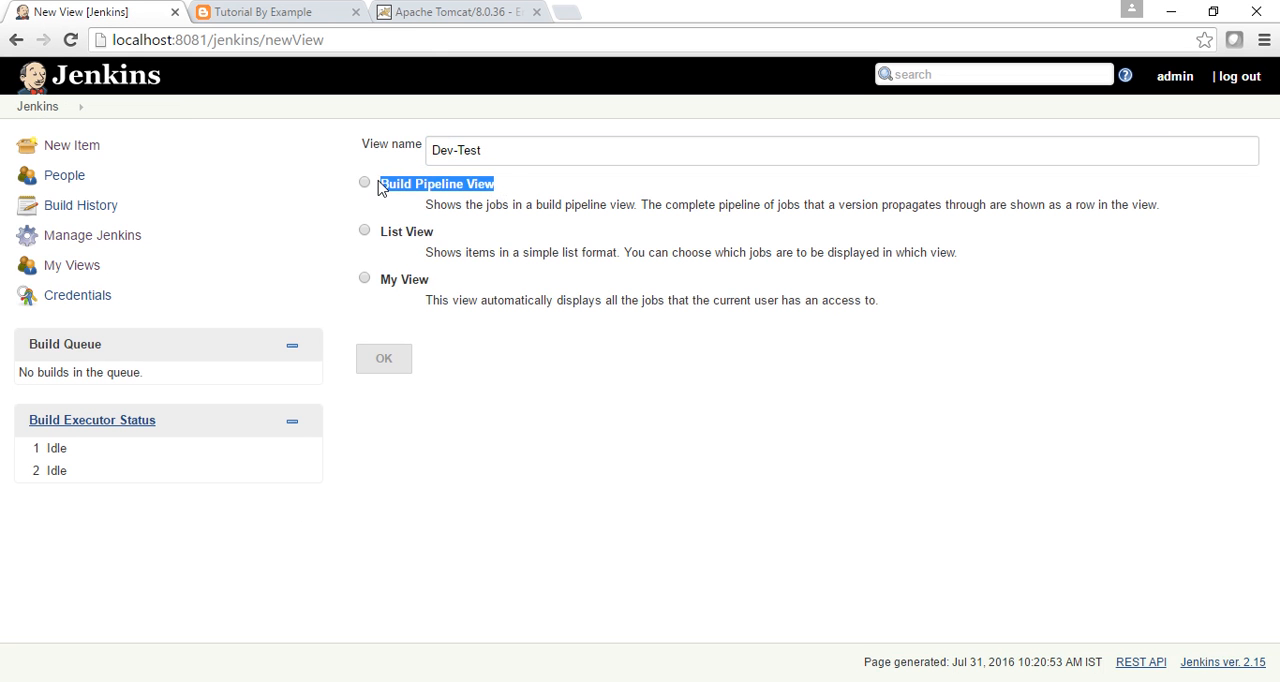
left_click(528, 159)
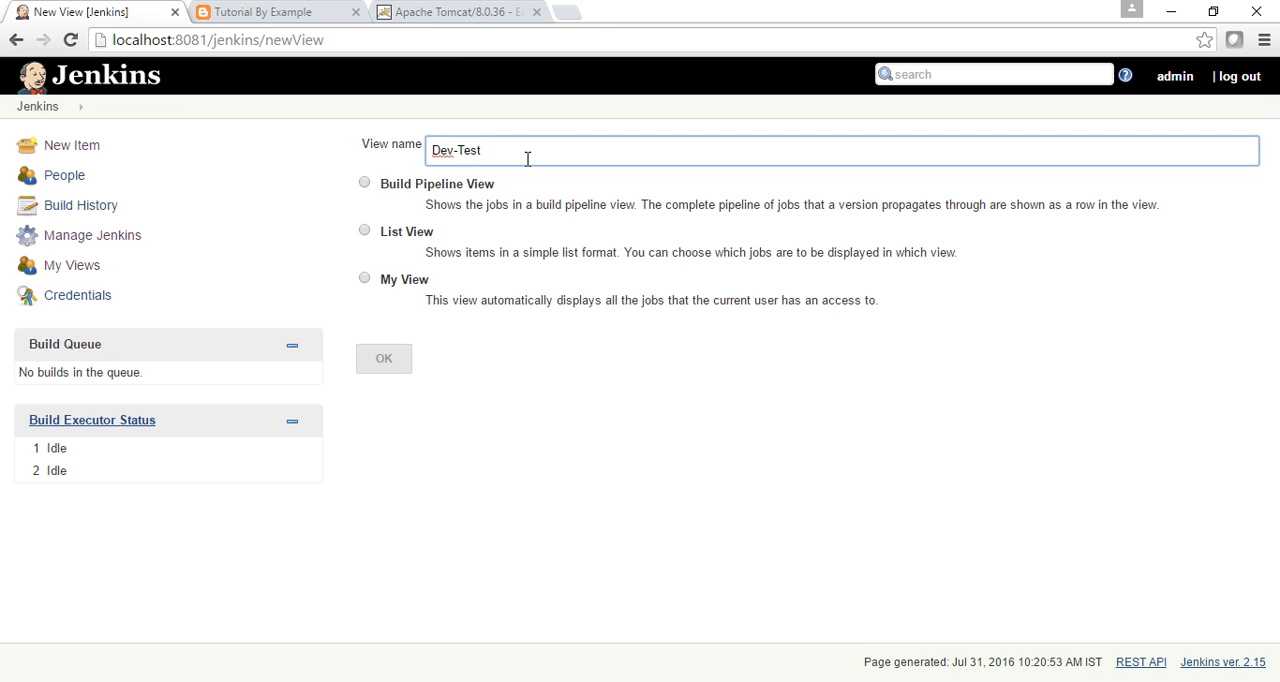
key("ctrl+v")
left_click(365, 184)
left_click(389, 368)
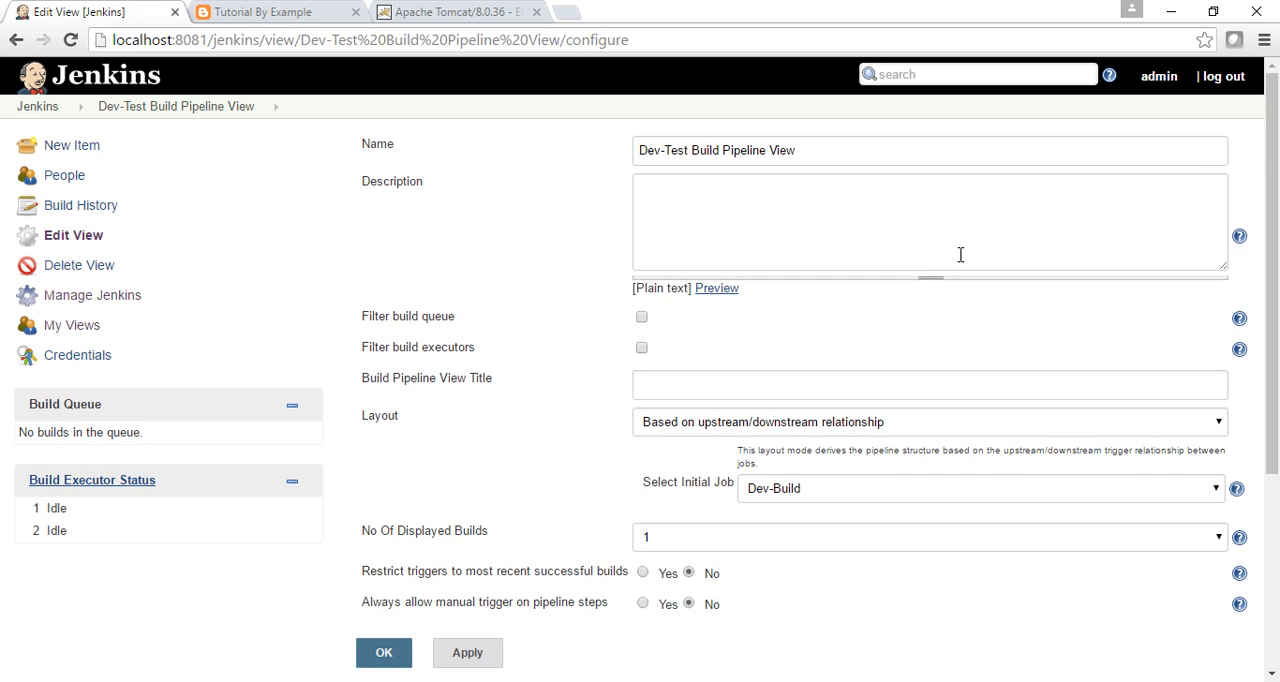
Keep Dev-Build as the pipeline view's initial job, set the number of displayed builds to 2, and save the view.
left_click(899, 202)
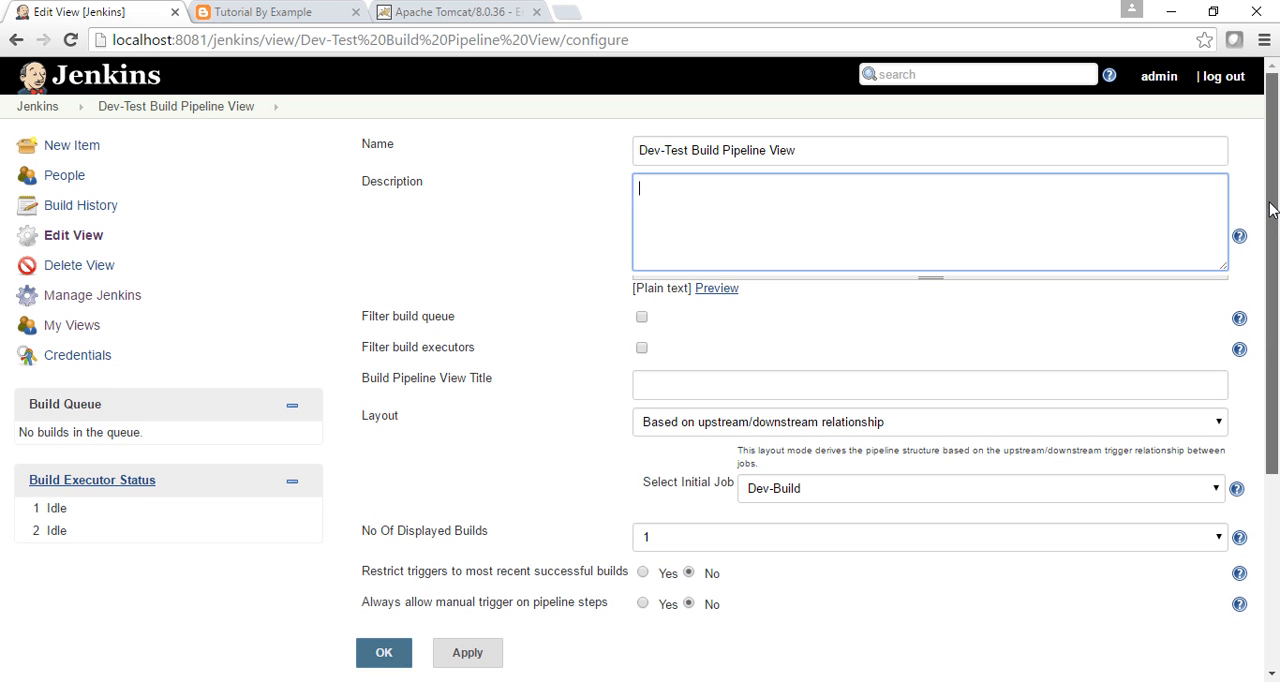
scroll(1276, 227, "down", 1)
scroll(1276, 227, "down", 3)
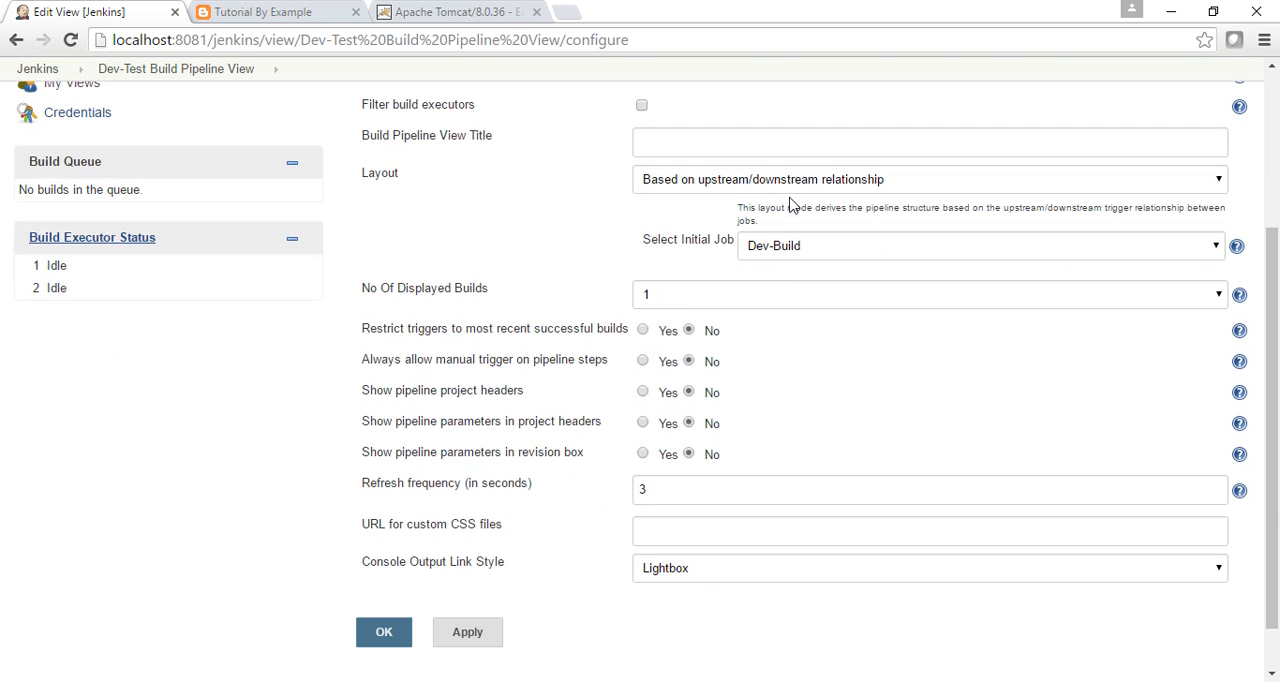
left_click(789, 249)
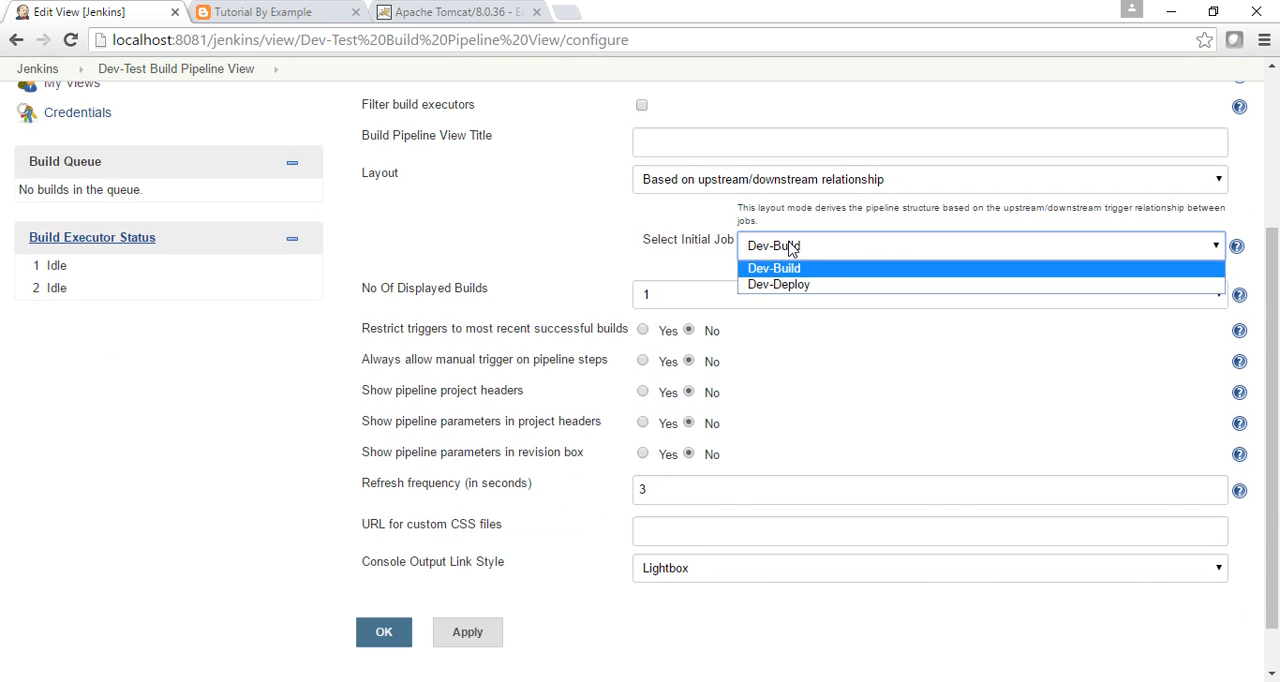
left_click(790, 247)
left_click(667, 304)
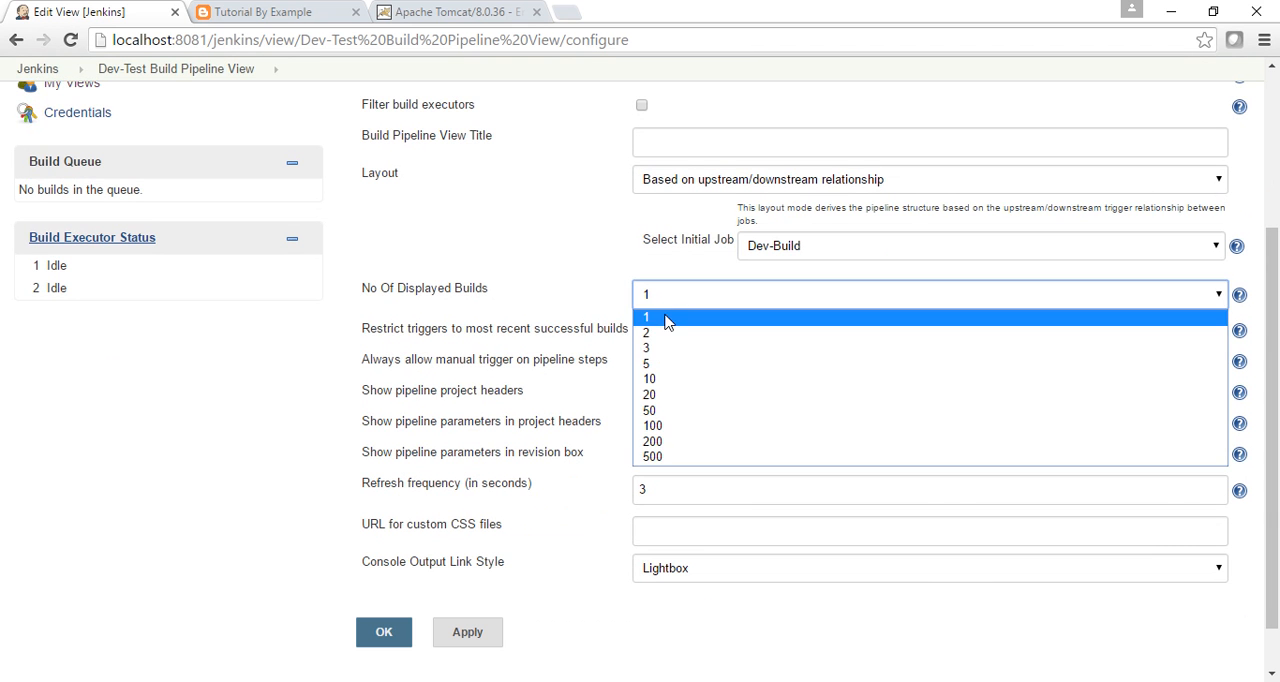
left_click(651, 349)
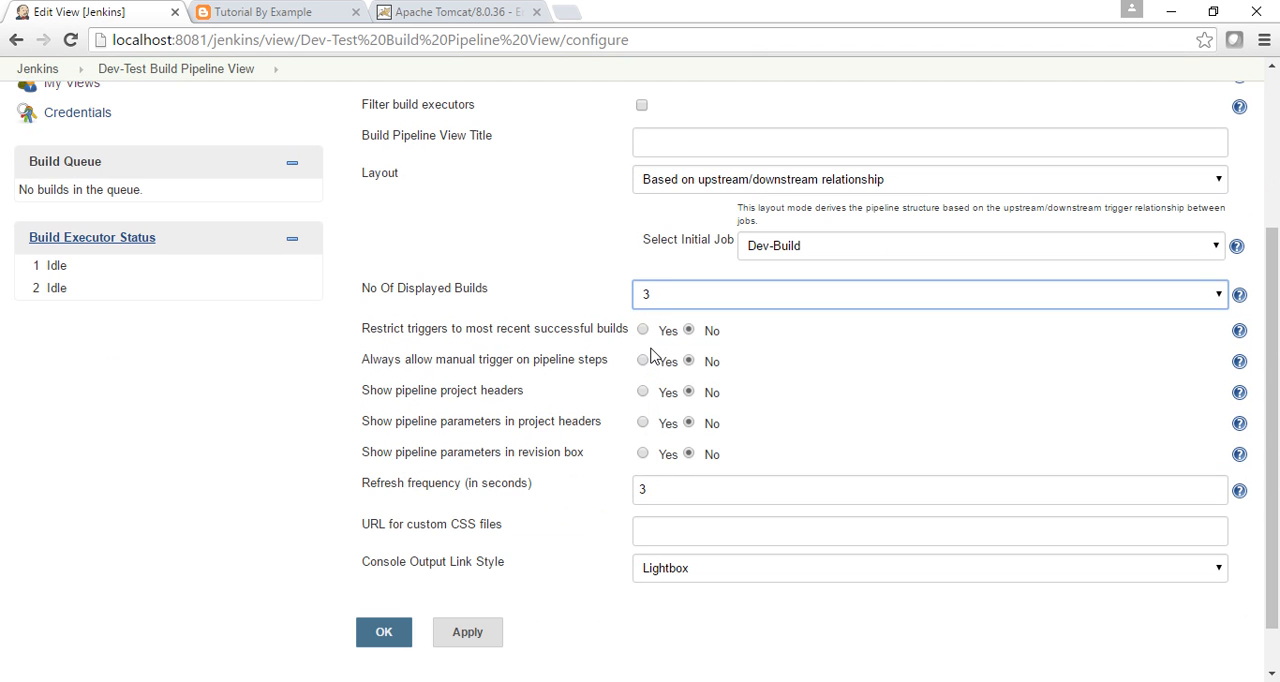
left_click(660, 295)
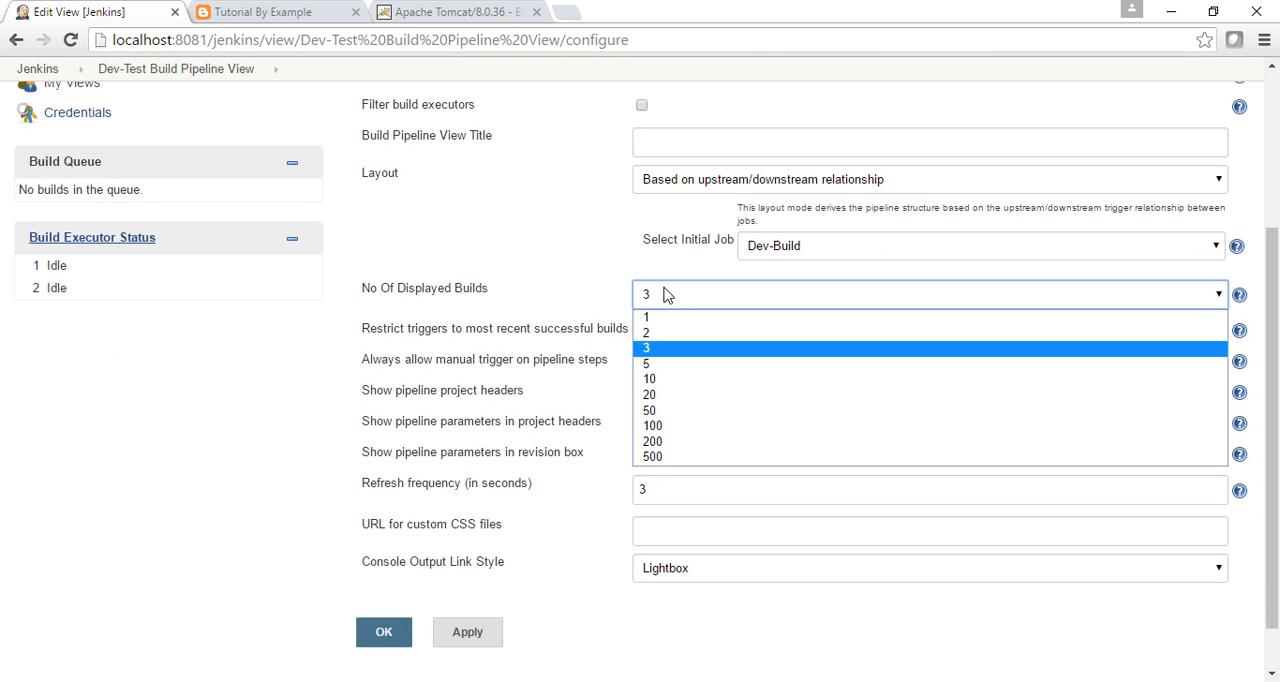
left_click(660, 336)
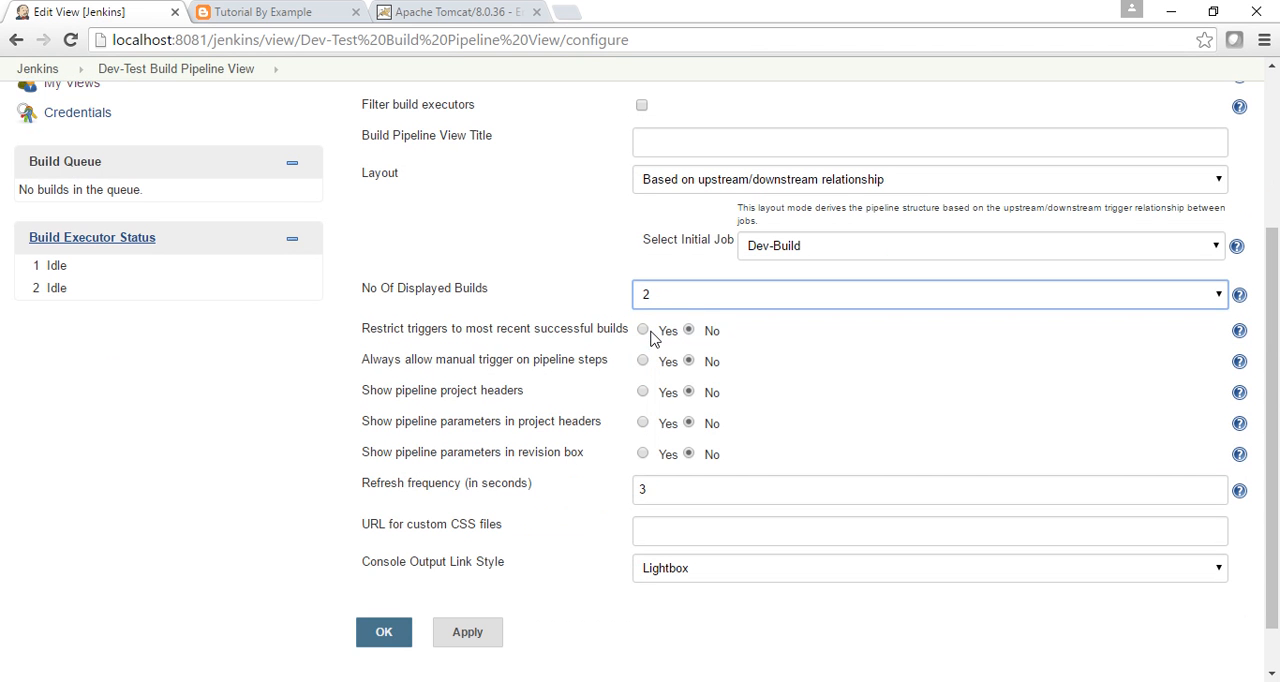
left_click(383, 635)
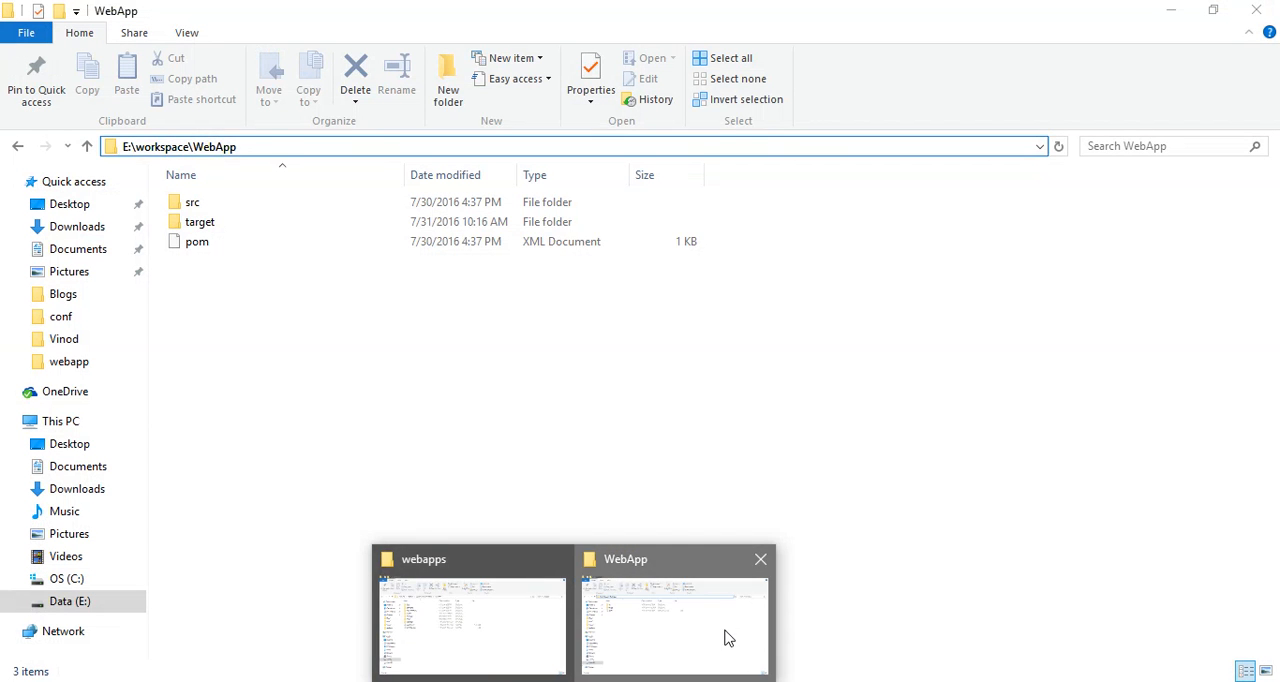
Switch to File Explorer and permanently delete the target folder from E:\workspace\WebApp.
left_click(729, 637)
left_click(210, 228)
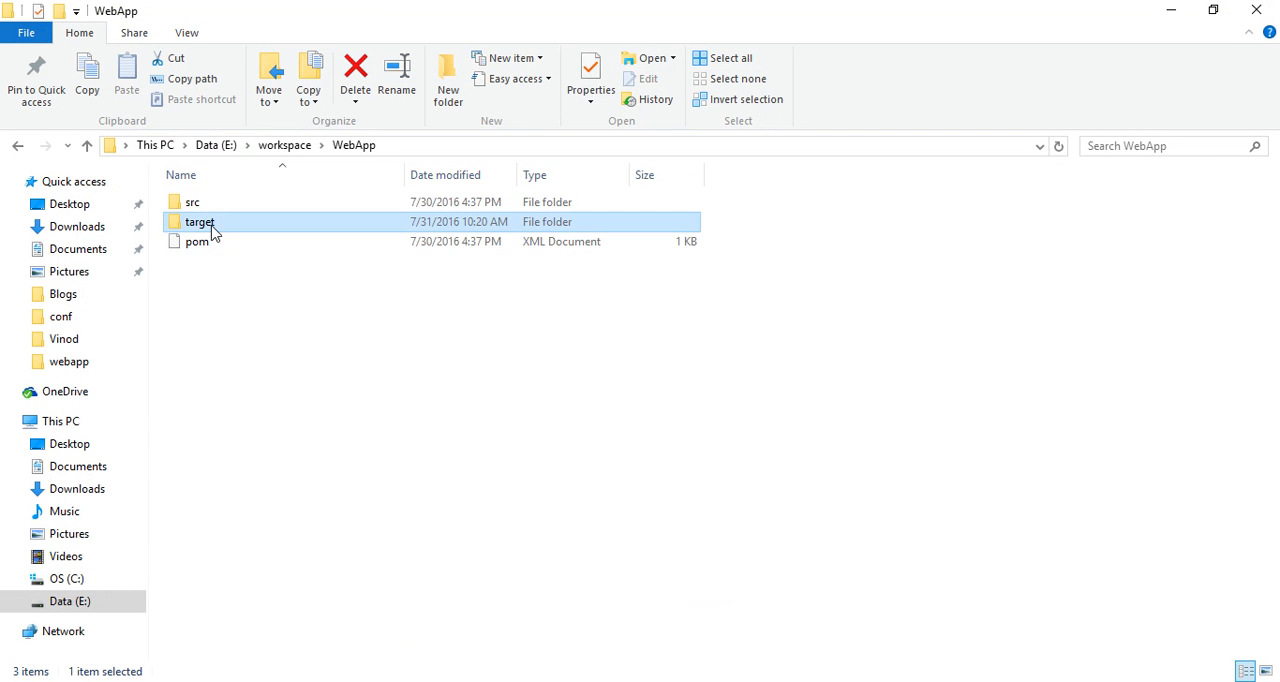
key("shift+Delete")
key("Return")
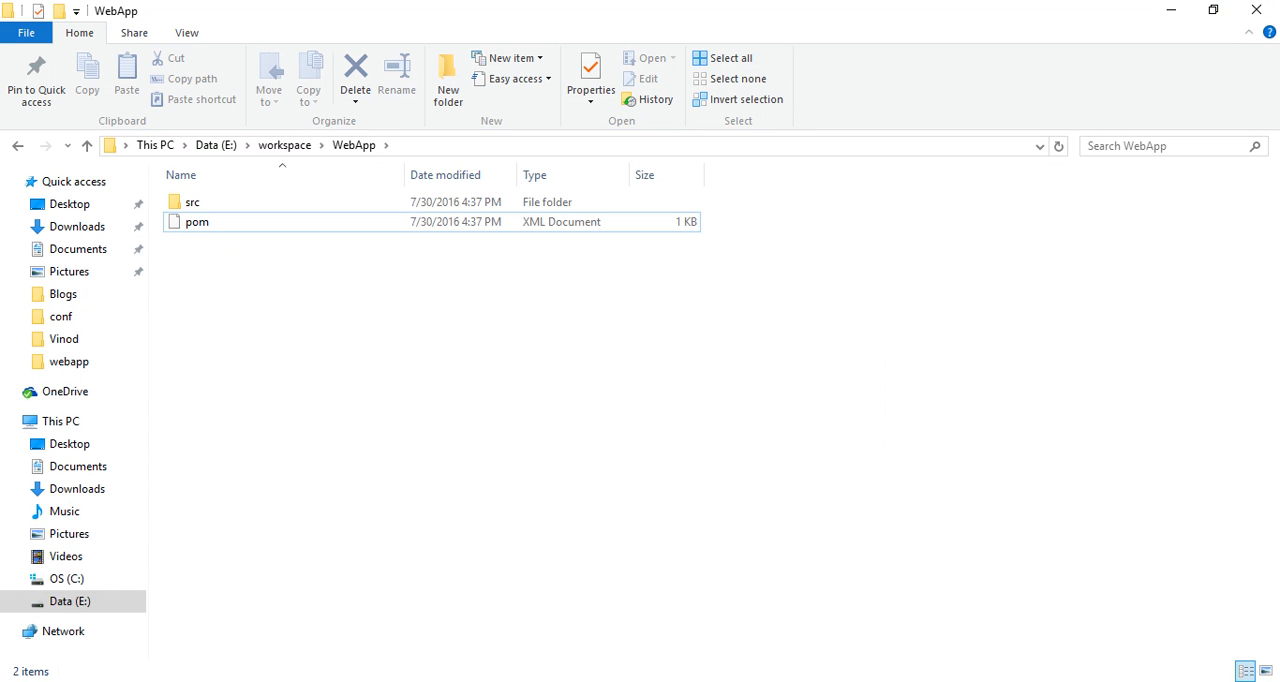
Switch back to Jenkins, run the build pipeline, and review the console output of Dev-Build #2.
key("alt+Tab")
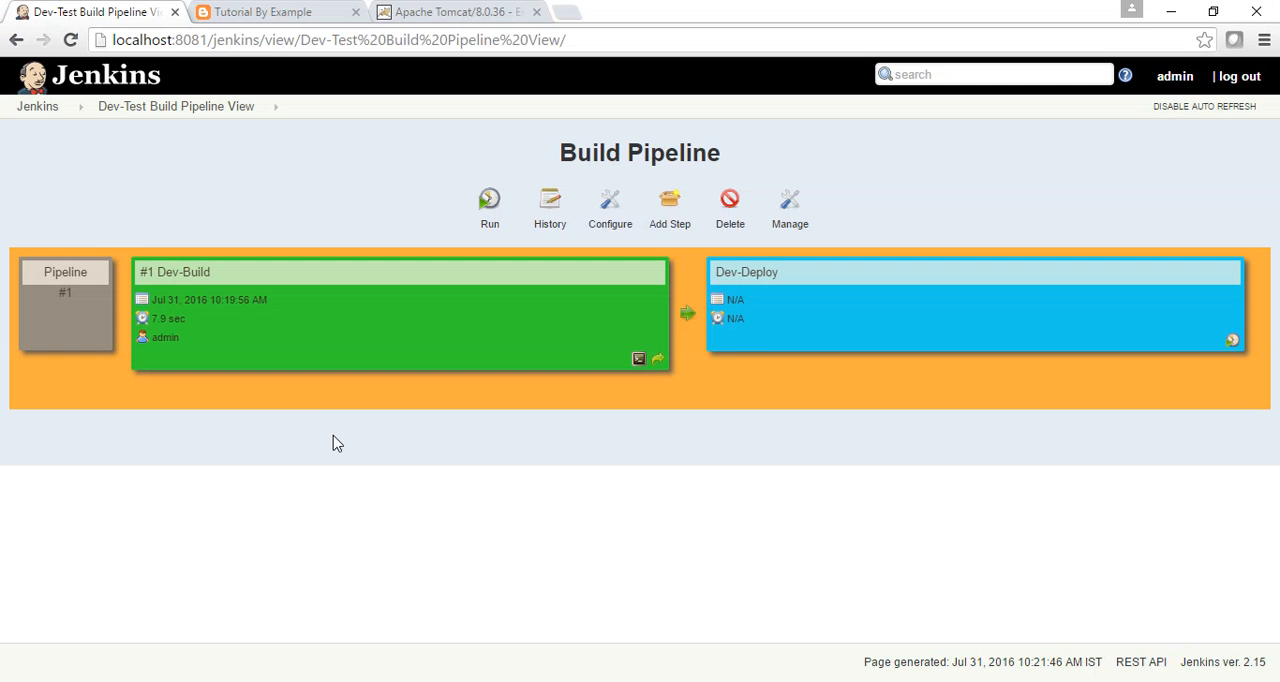
left_click(489, 212)
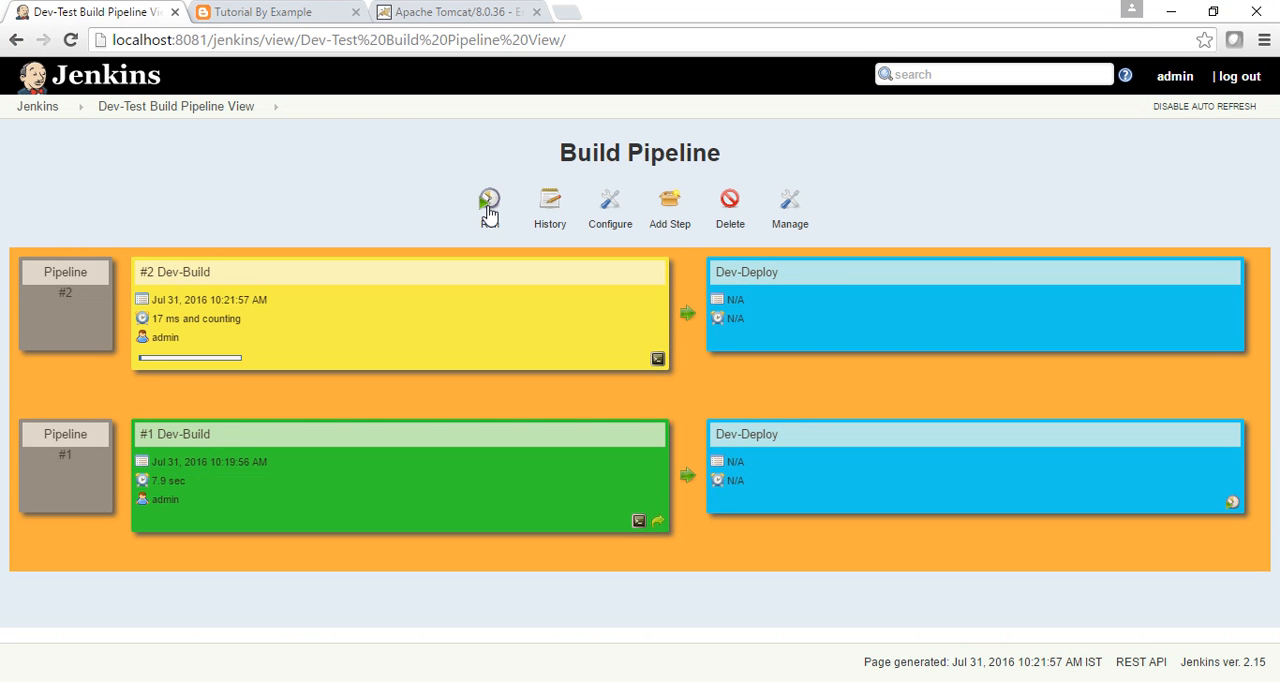
left_click(658, 360)
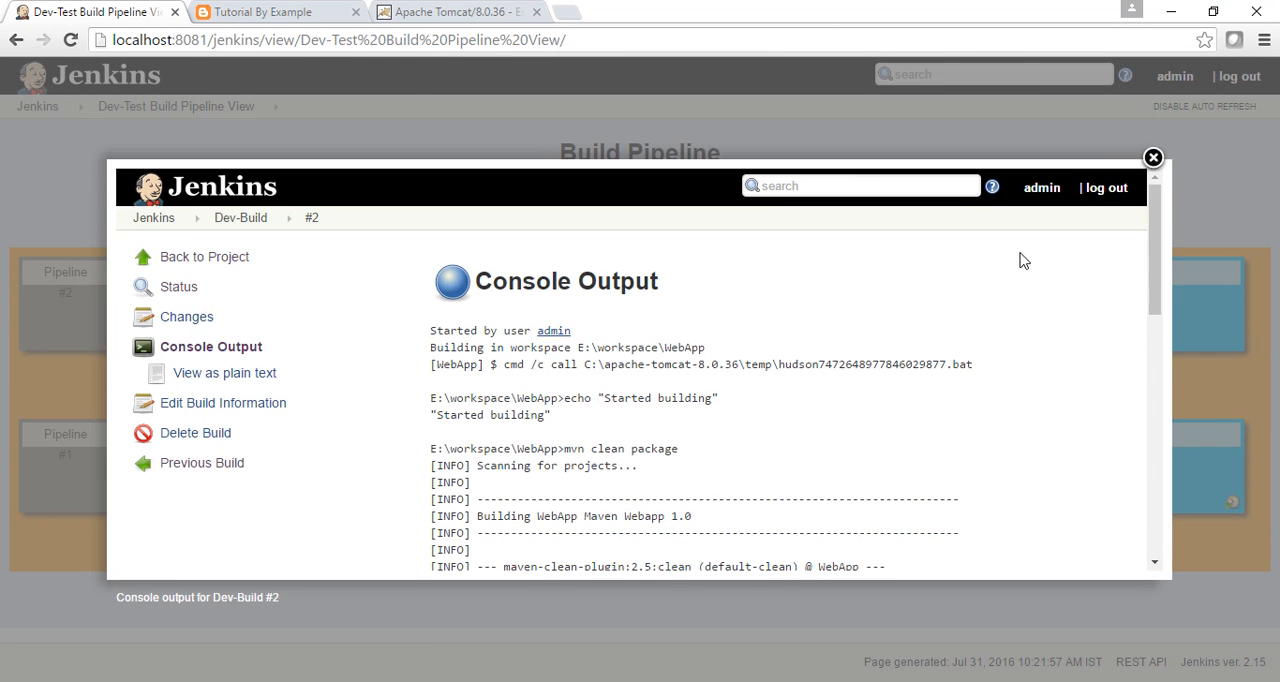
left_click_drag(1152, 261, 1194, 447)
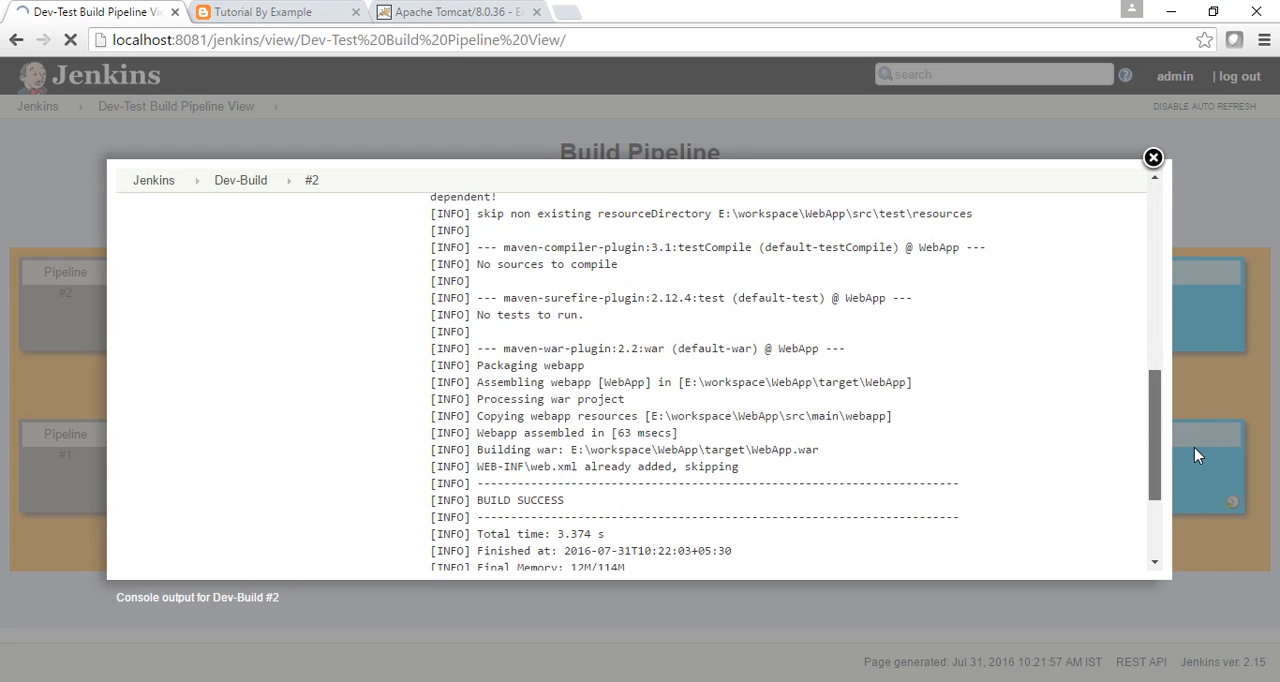
left_click(1192, 489)
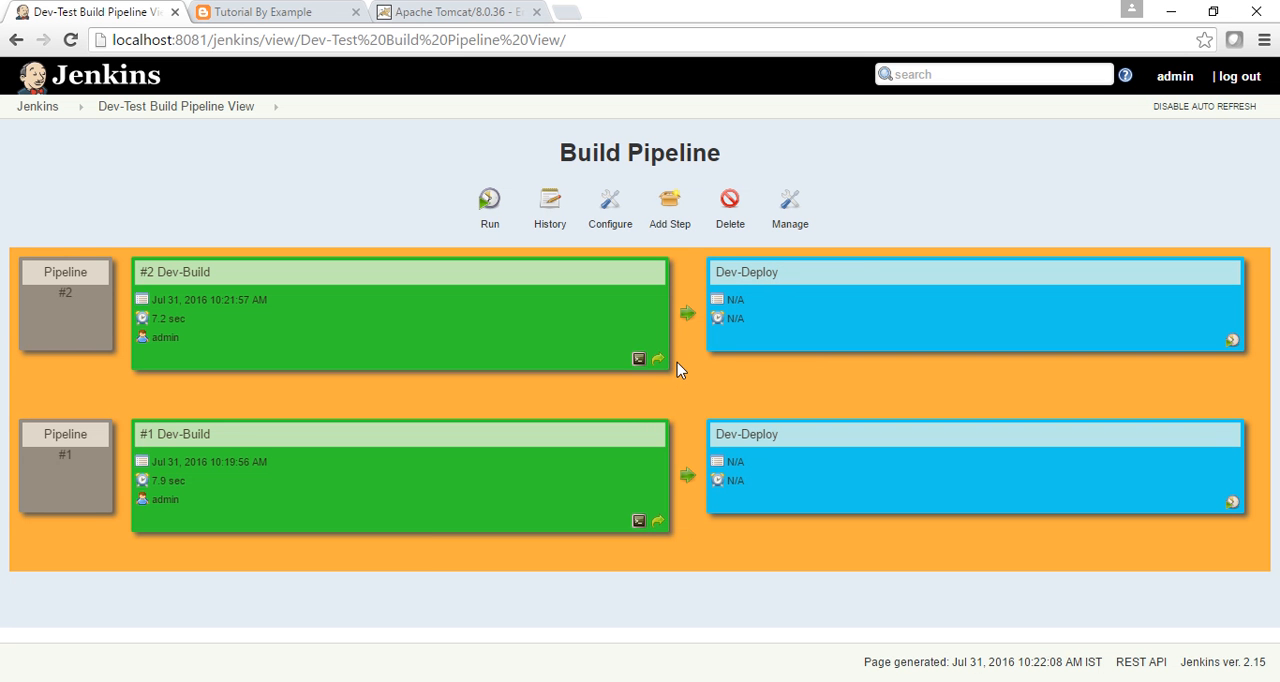
Reload the pipeline view and review the console output of Dev-Deploy #2.
left_click(801, 44)
key("Return")
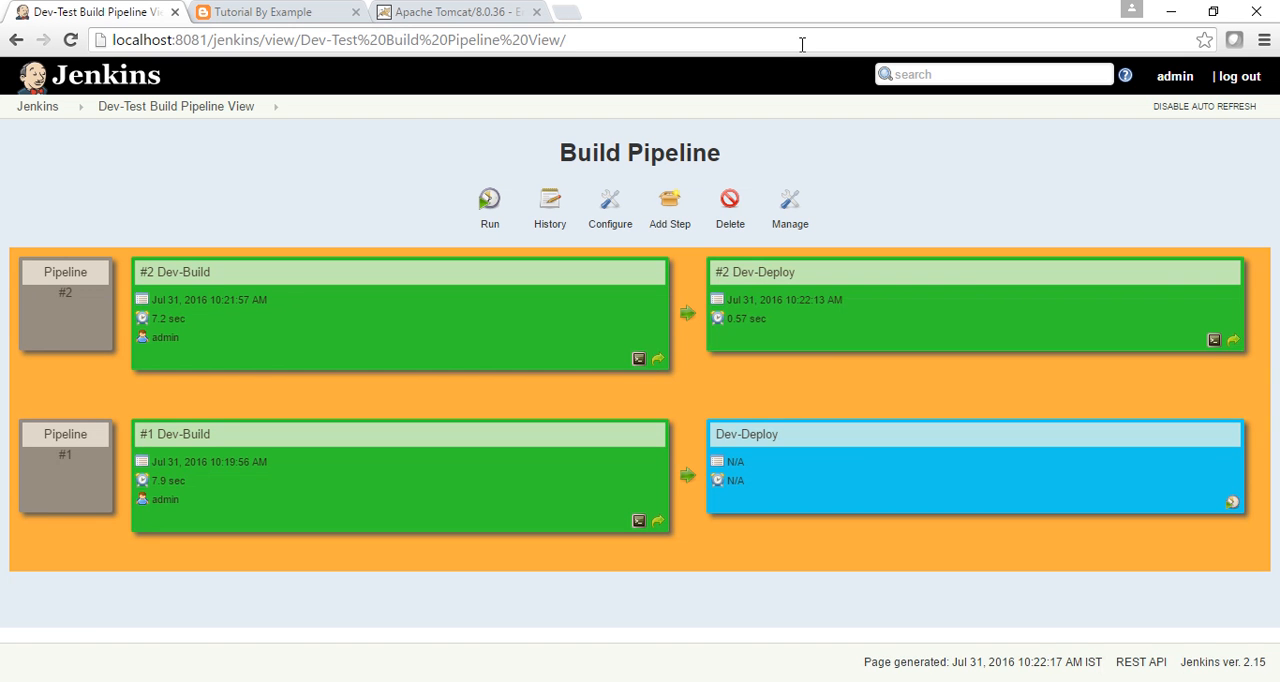
left_click(1214, 340)
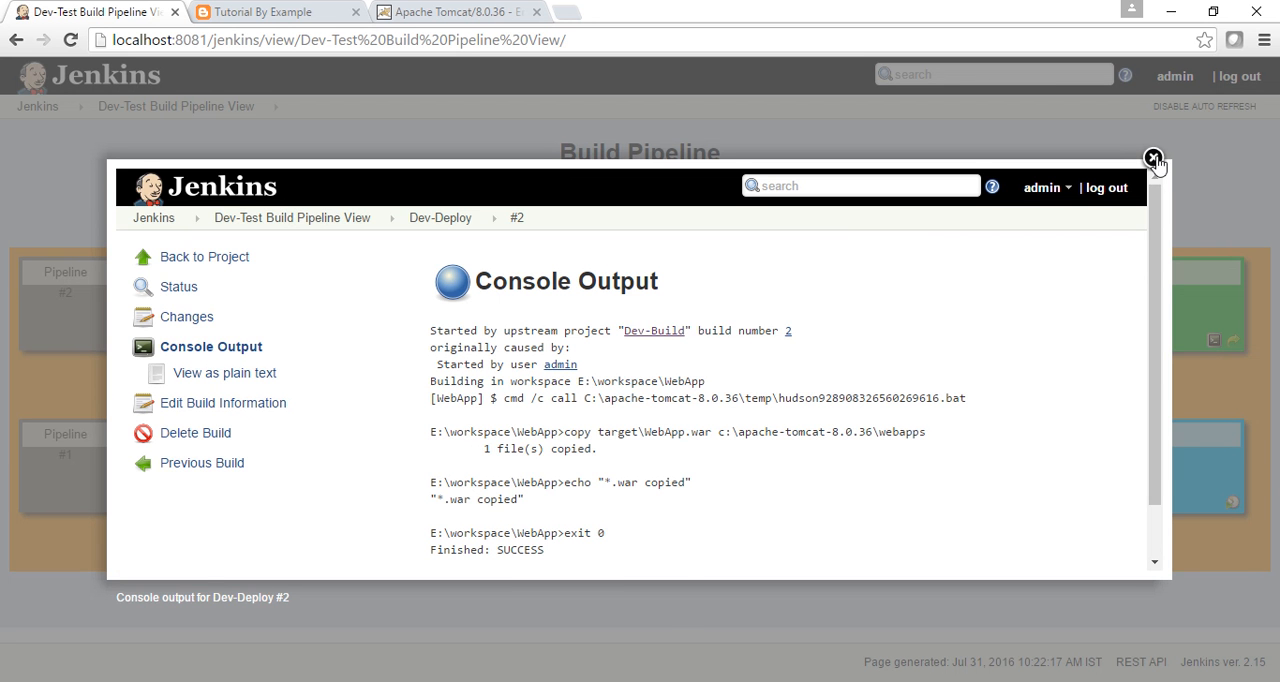
left_click(1153, 159)
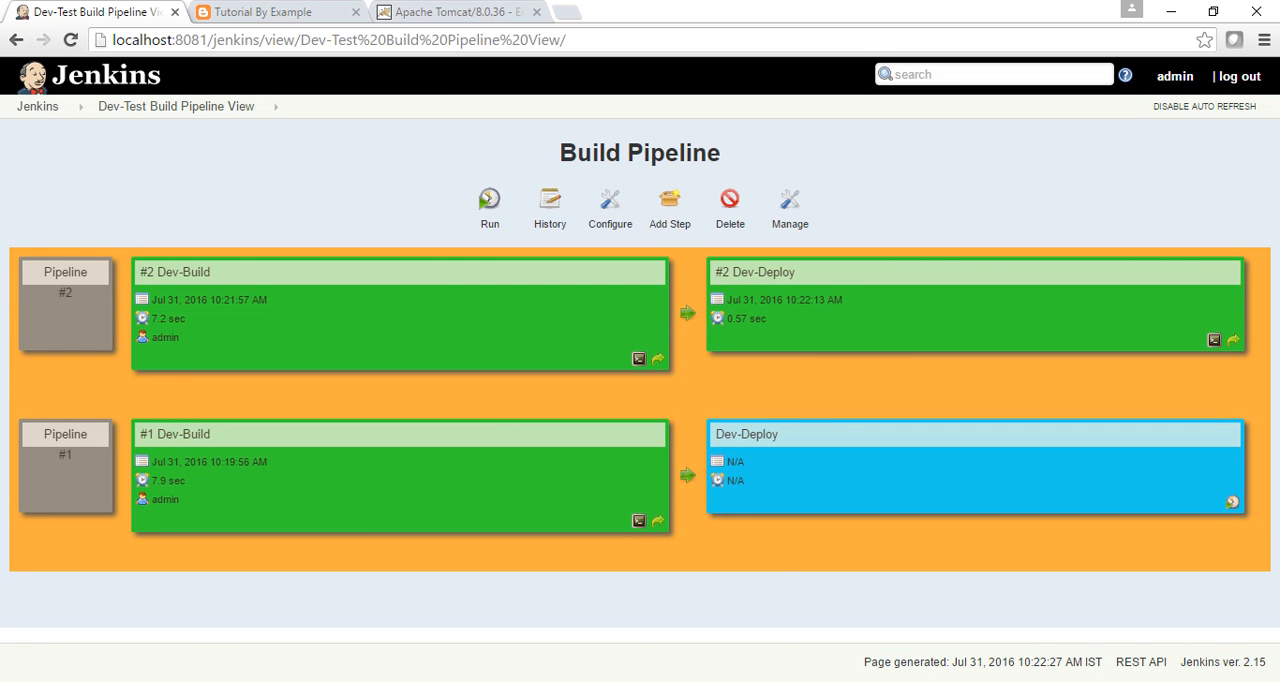
Switch to File Explorer and check WebApp.war in Tomcat's webapps folder and the contents of E:\workspace\WebApp\target.
left_click(503, 623)
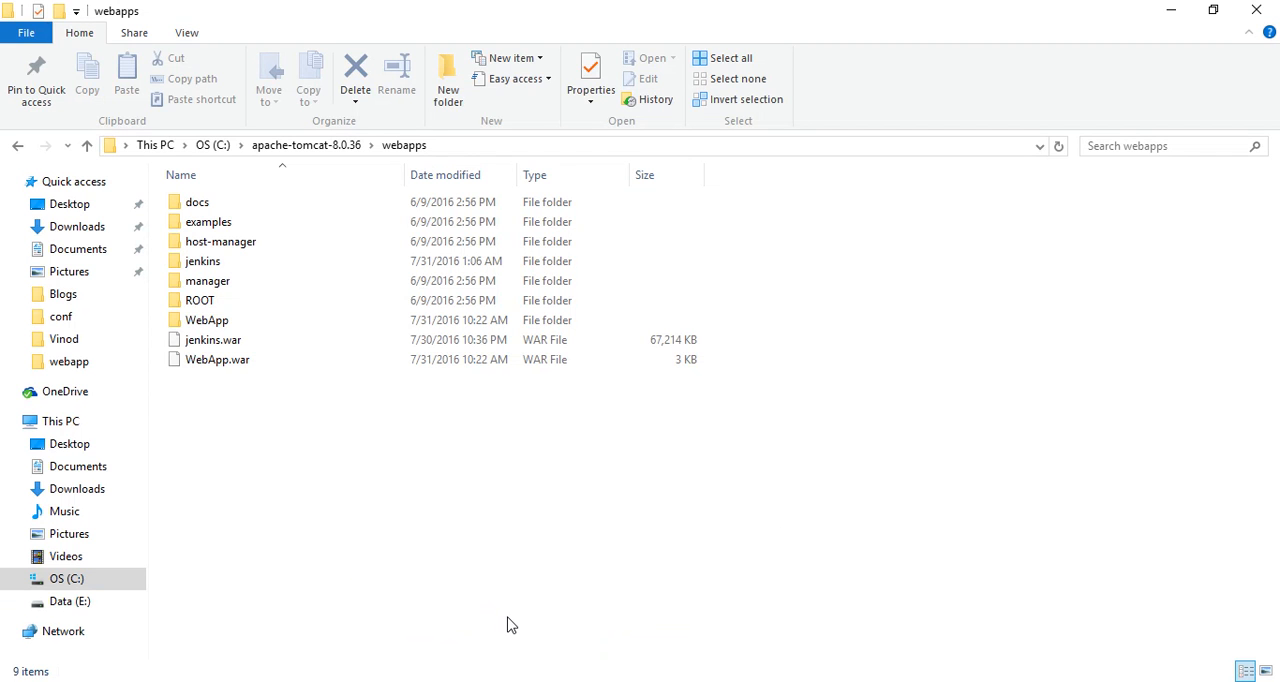
left_click(202, 364)
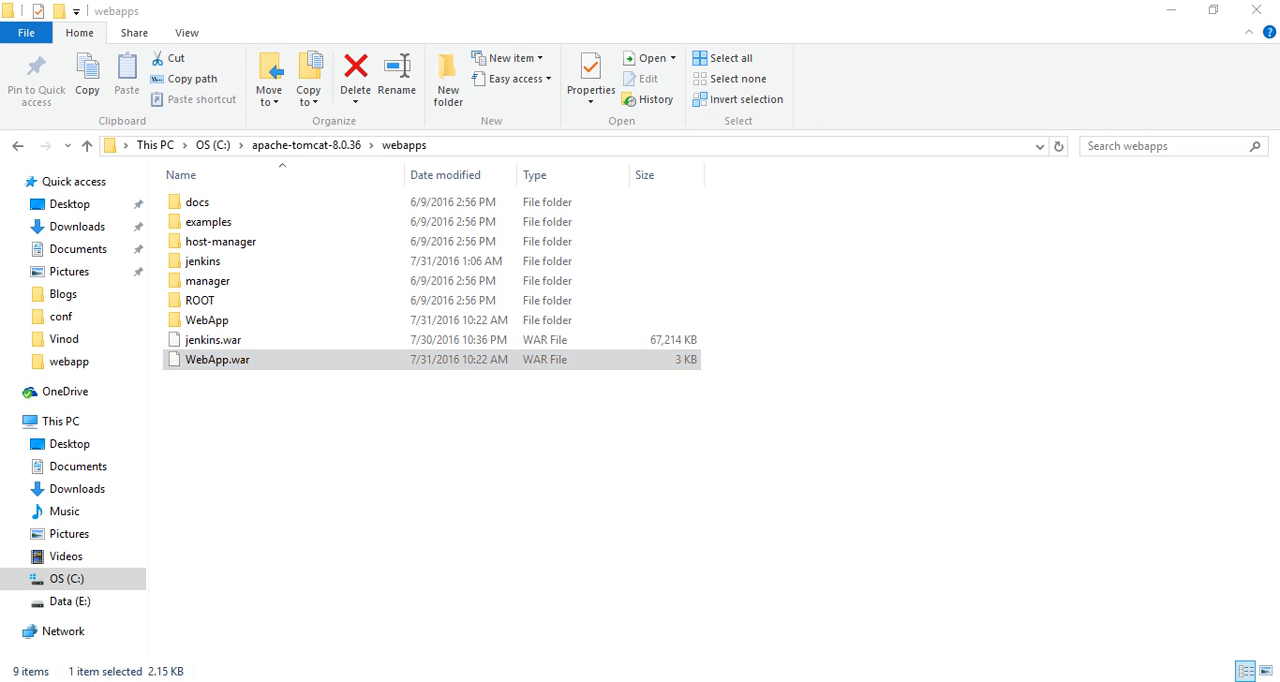
left_click(721, 648)
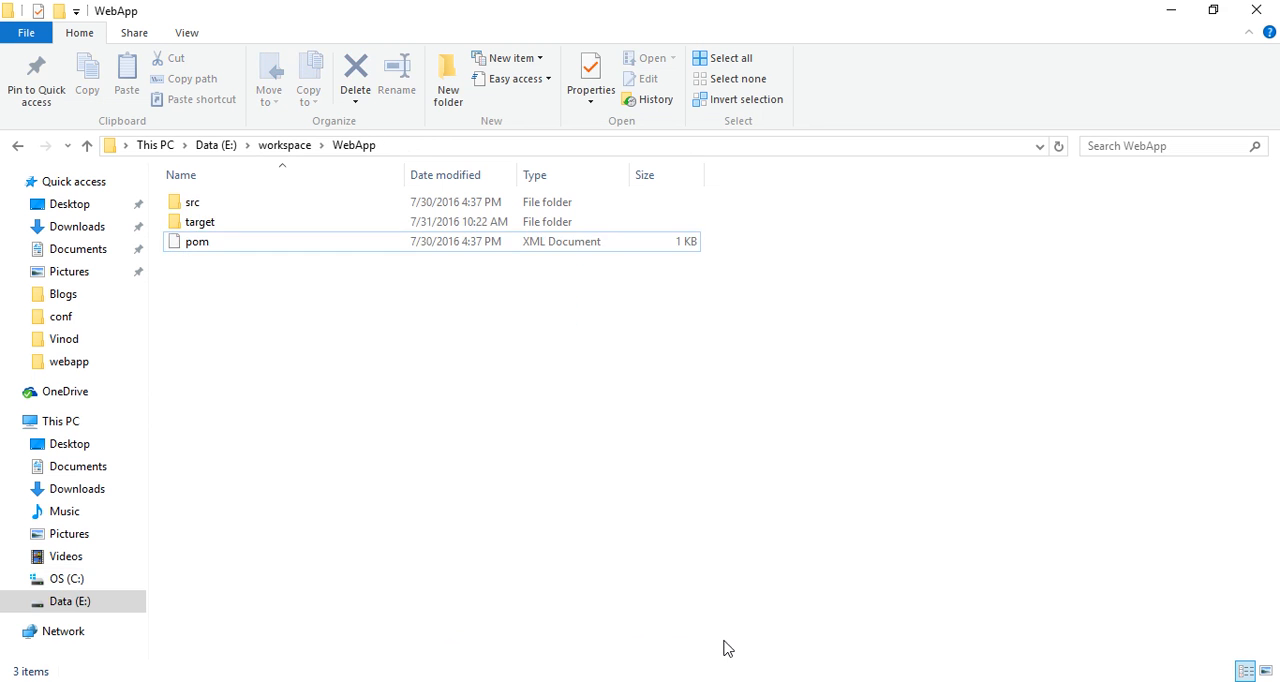
double_click(206, 225)
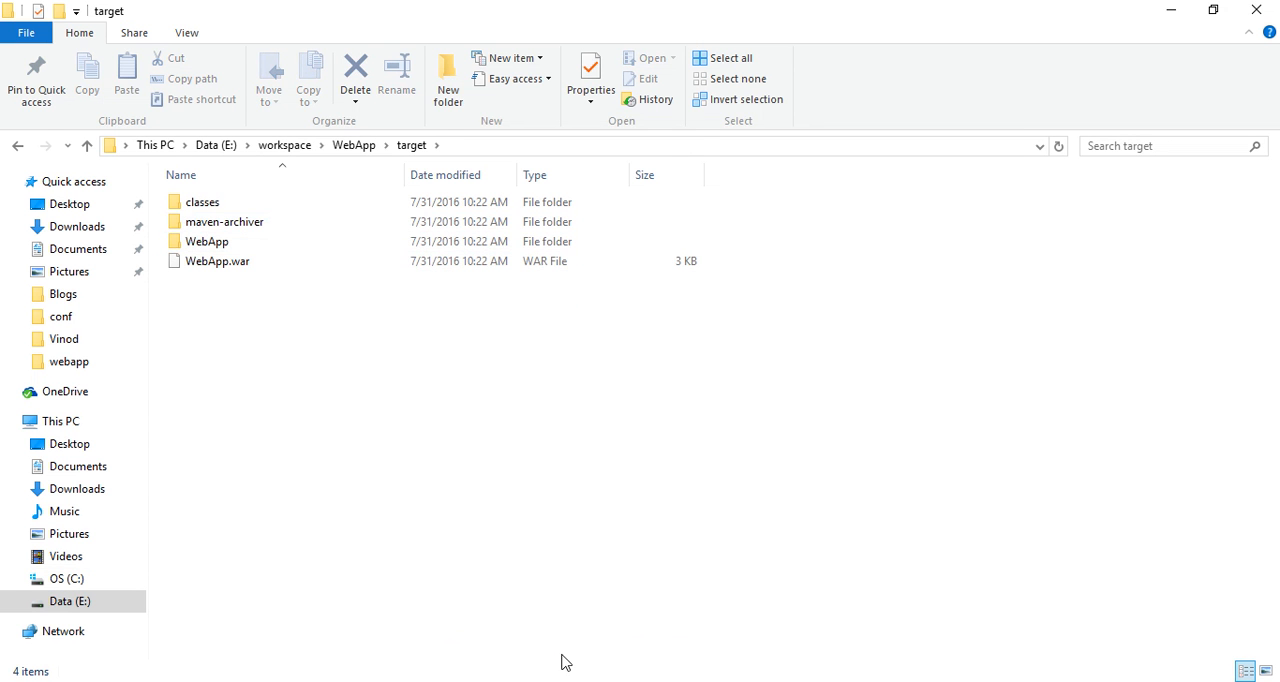
Switch to Chrome and reload the deployed page localhost:8081/WebApp/index.jsp.
left_click(400, 680)
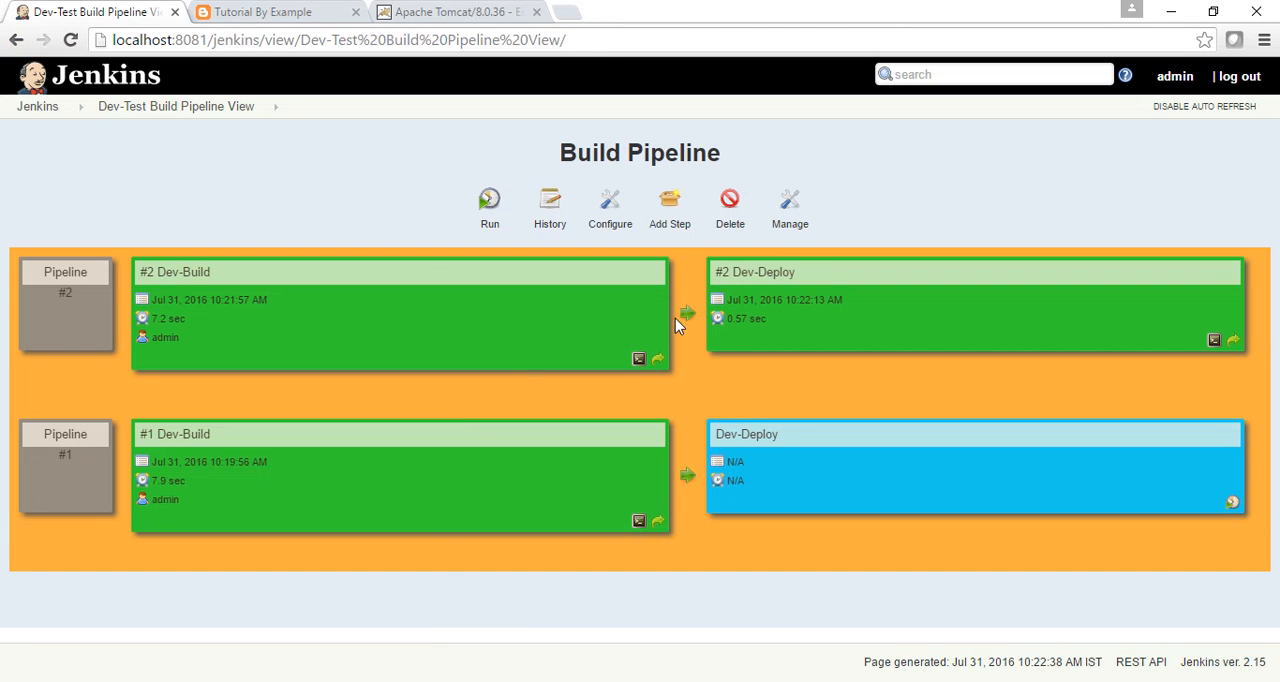
left_click(507, 9)
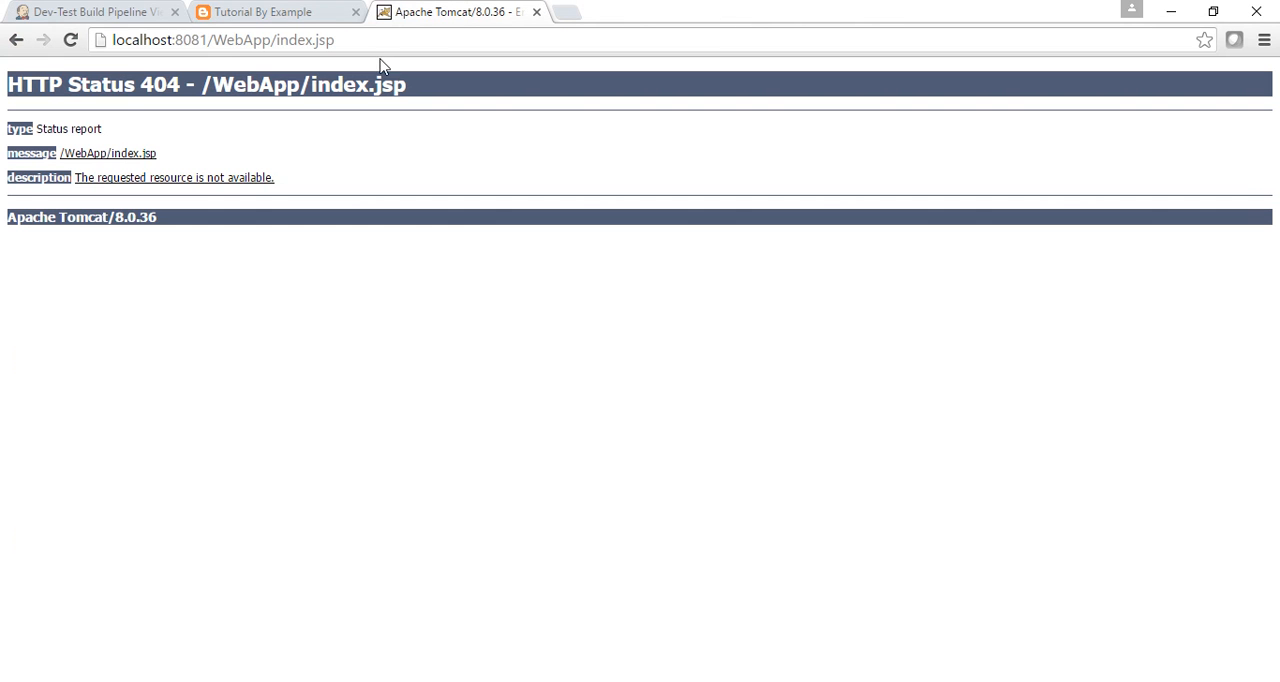
left_click(393, 36)
key("Return")
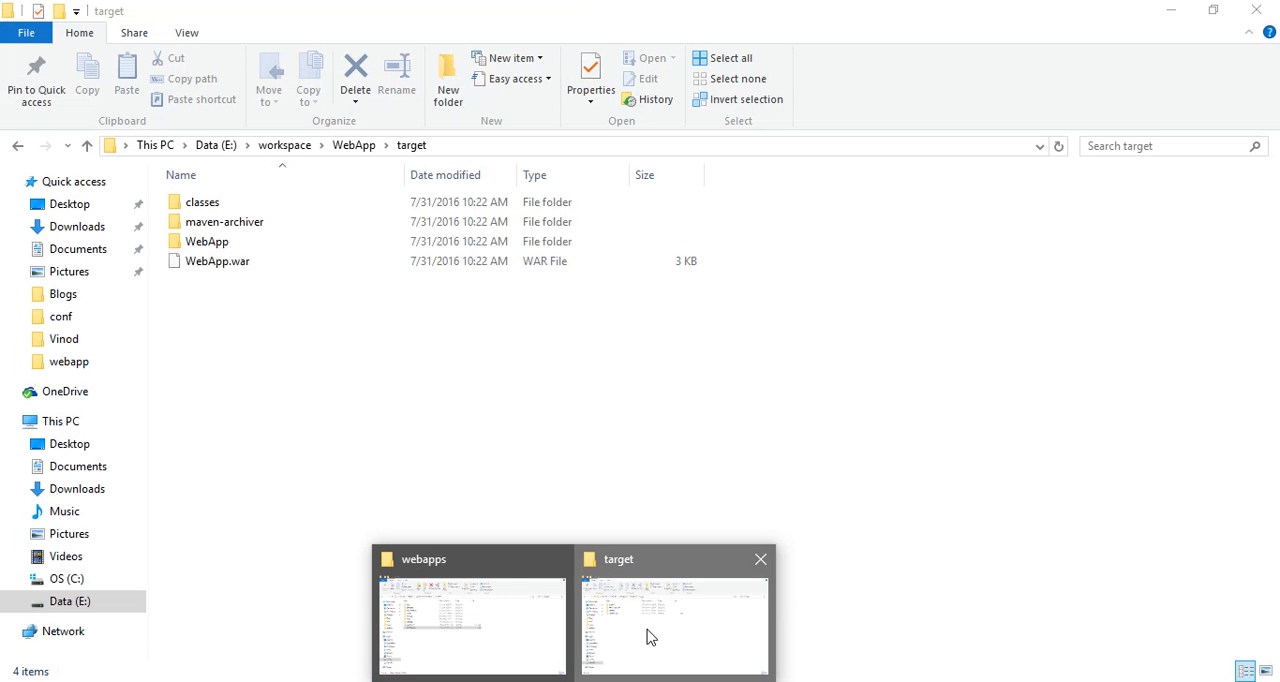
Switch to File Explorer and open the index JSP file from E:\workspace\WebApp\src\main\webapp for editing in Notepad.
left_click(647, 637)
left_click(362, 147)
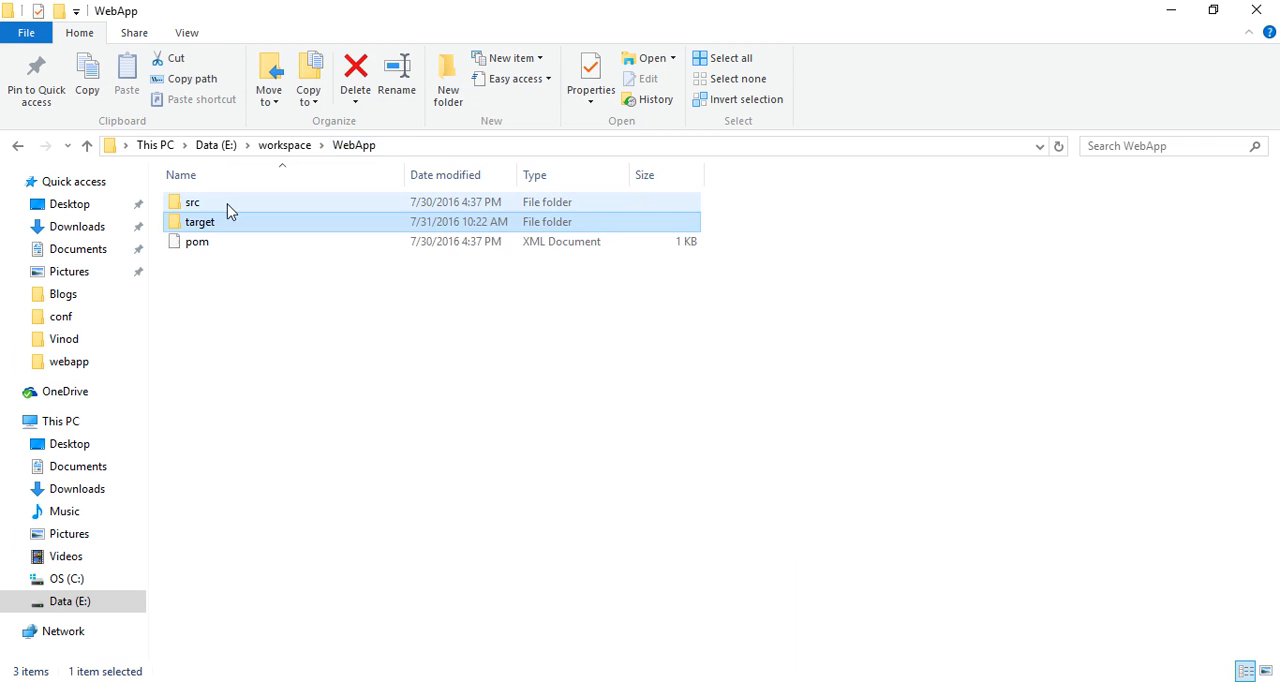
double_click(208, 208)
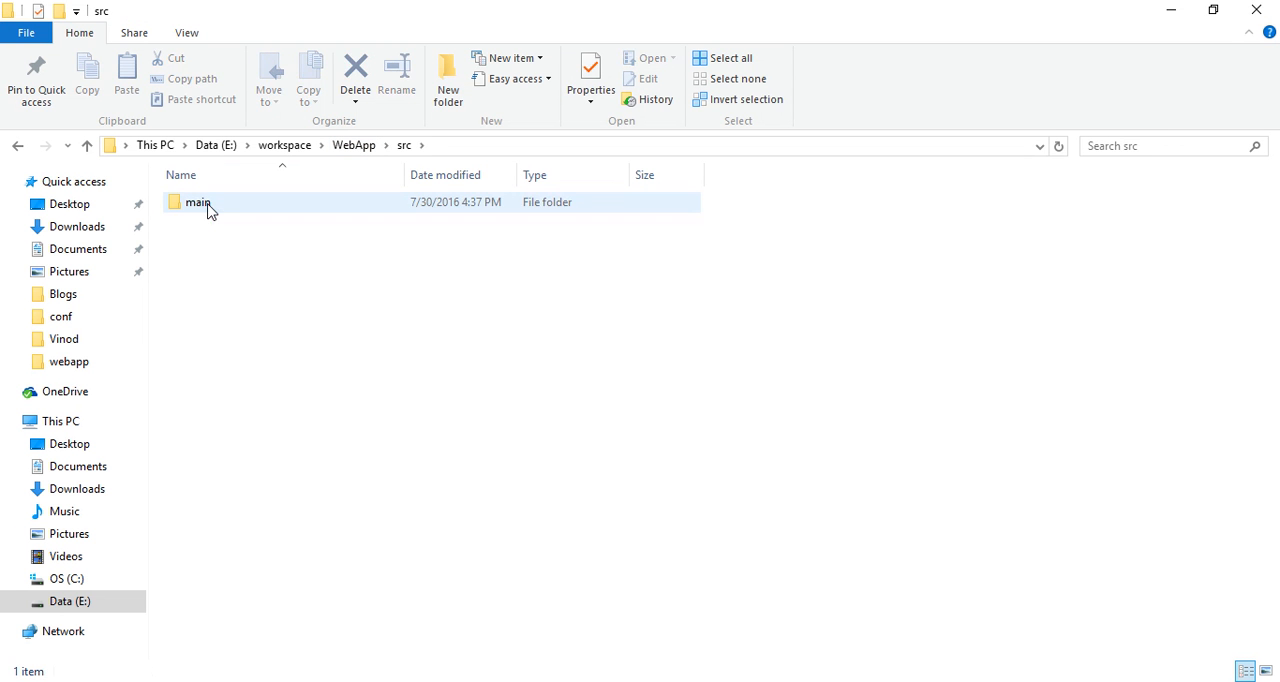
double_click(208, 208)
double_click(204, 224)
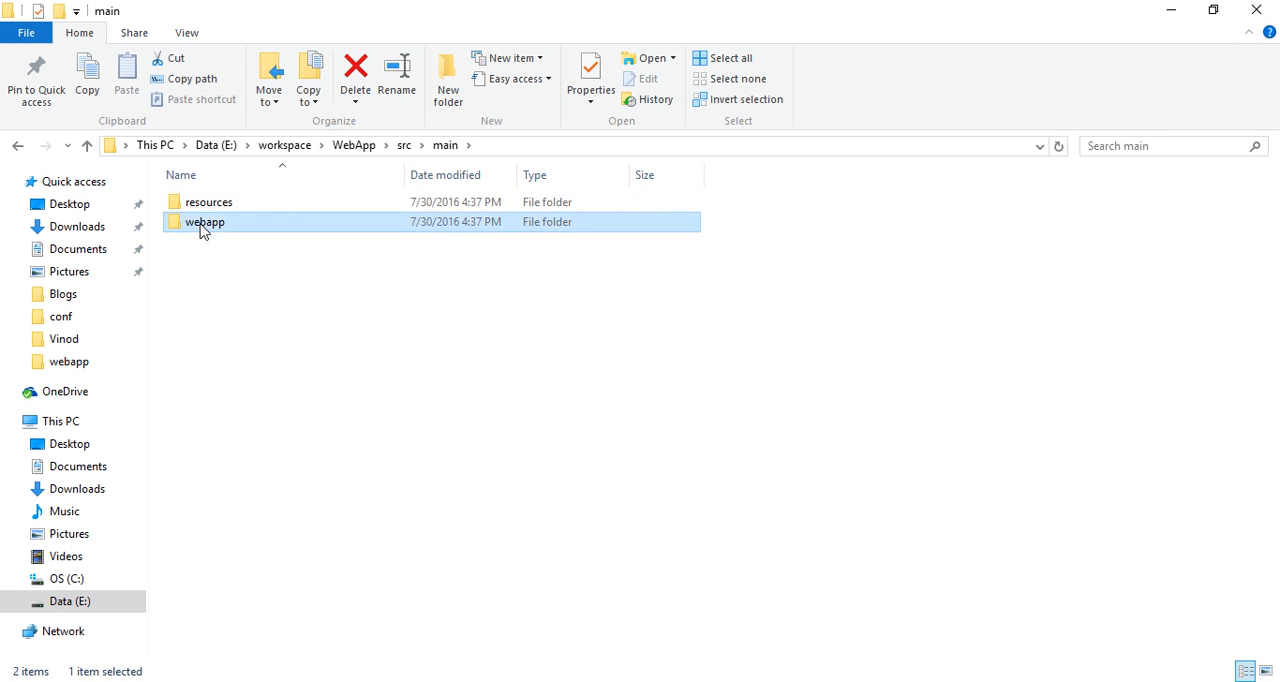
left_click(209, 234)
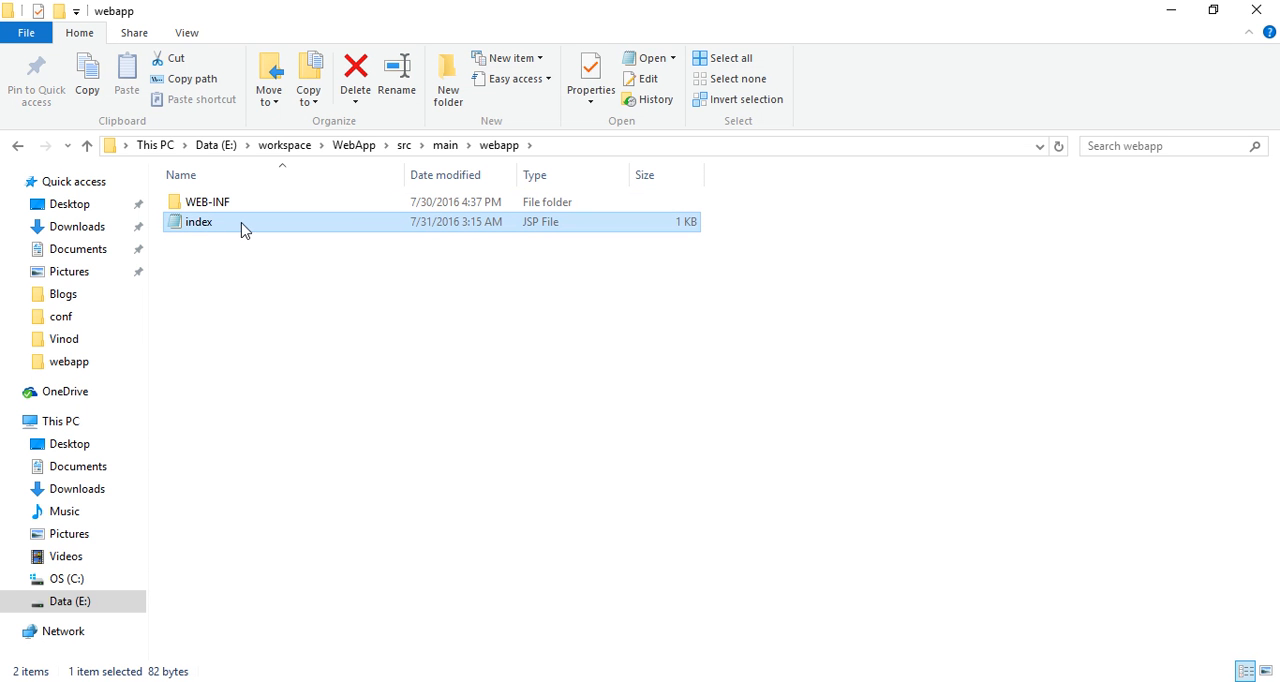
left_click(209, 251)
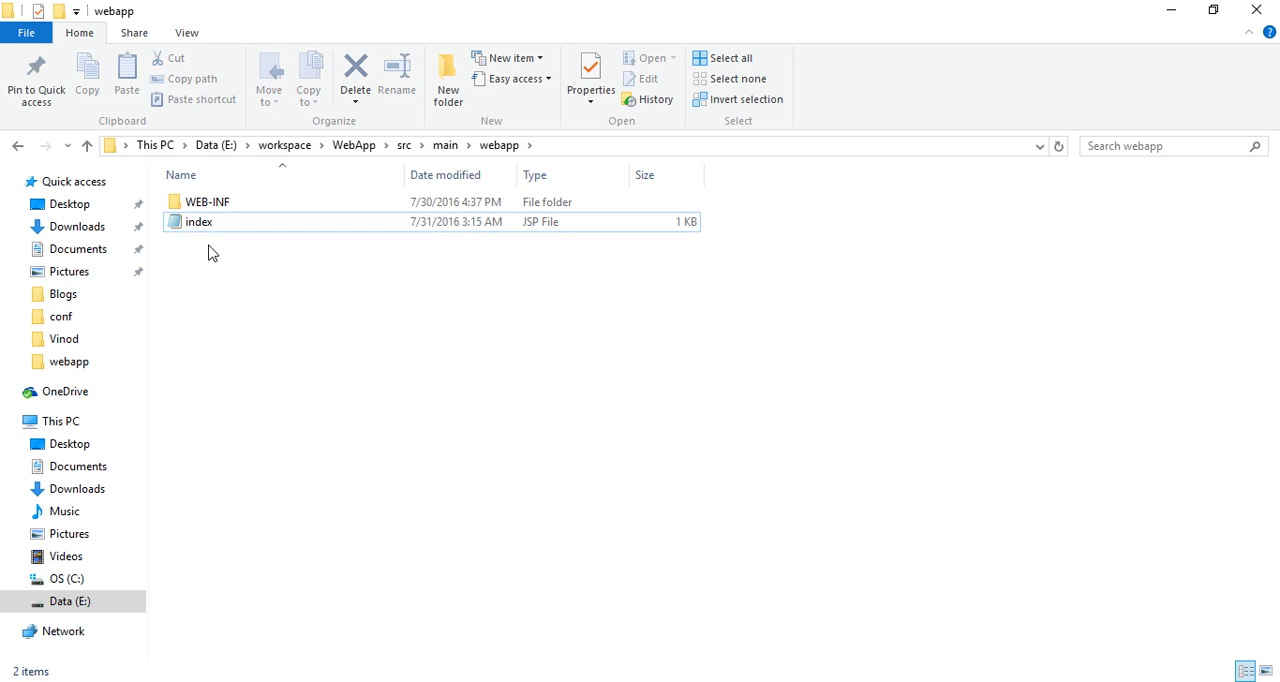
left_click(196, 228)
right_click(196, 228)
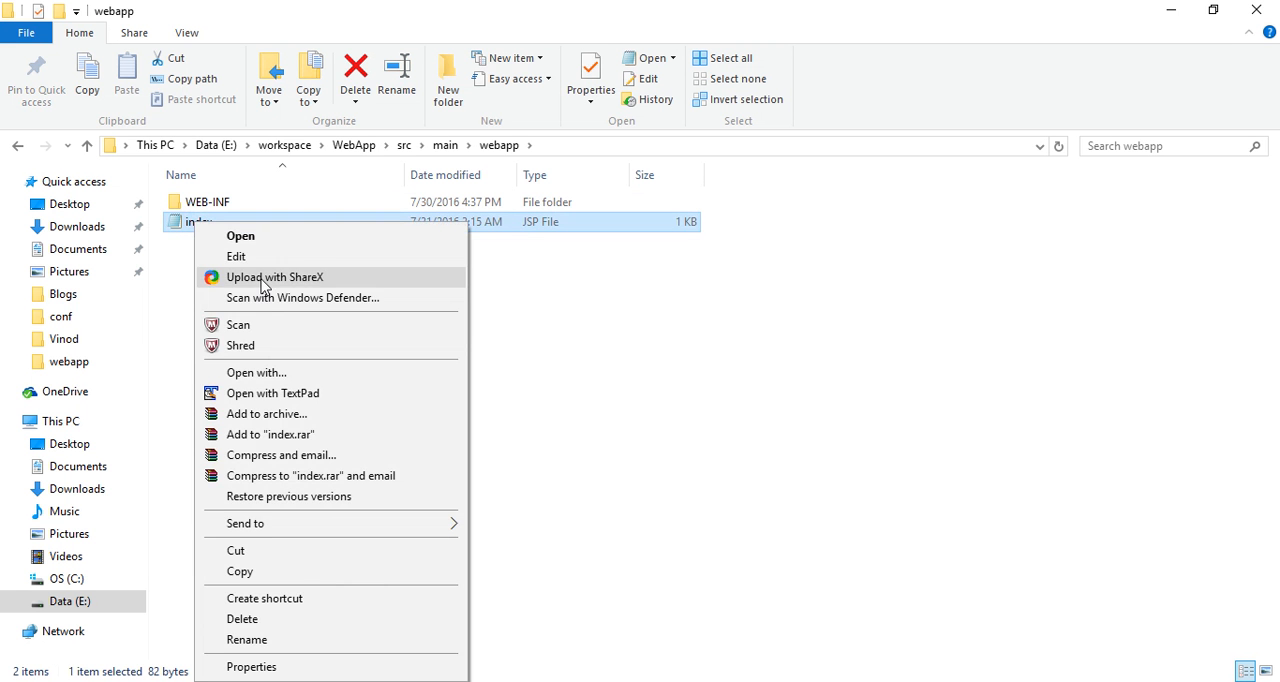
left_click(291, 255)
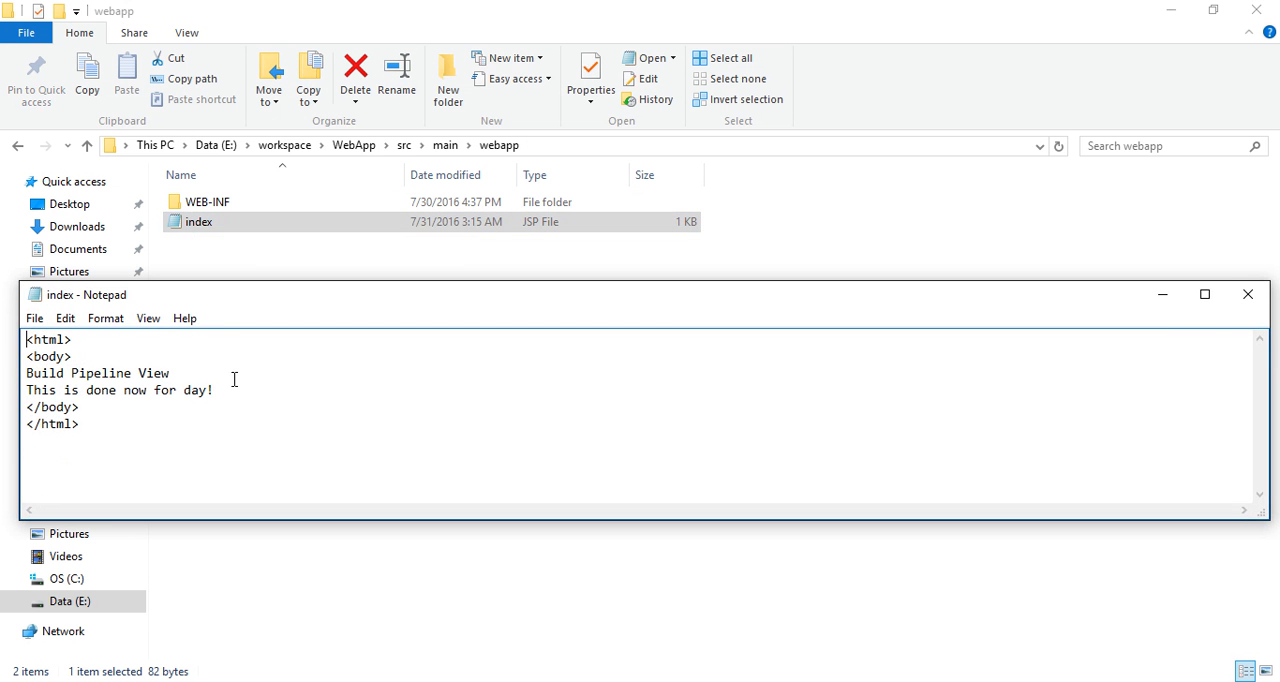
Replace the line "This is done now for day!" with "Imm changing in pipeline example" and save the file.
left_click_drag(219, 391, 3, 374)
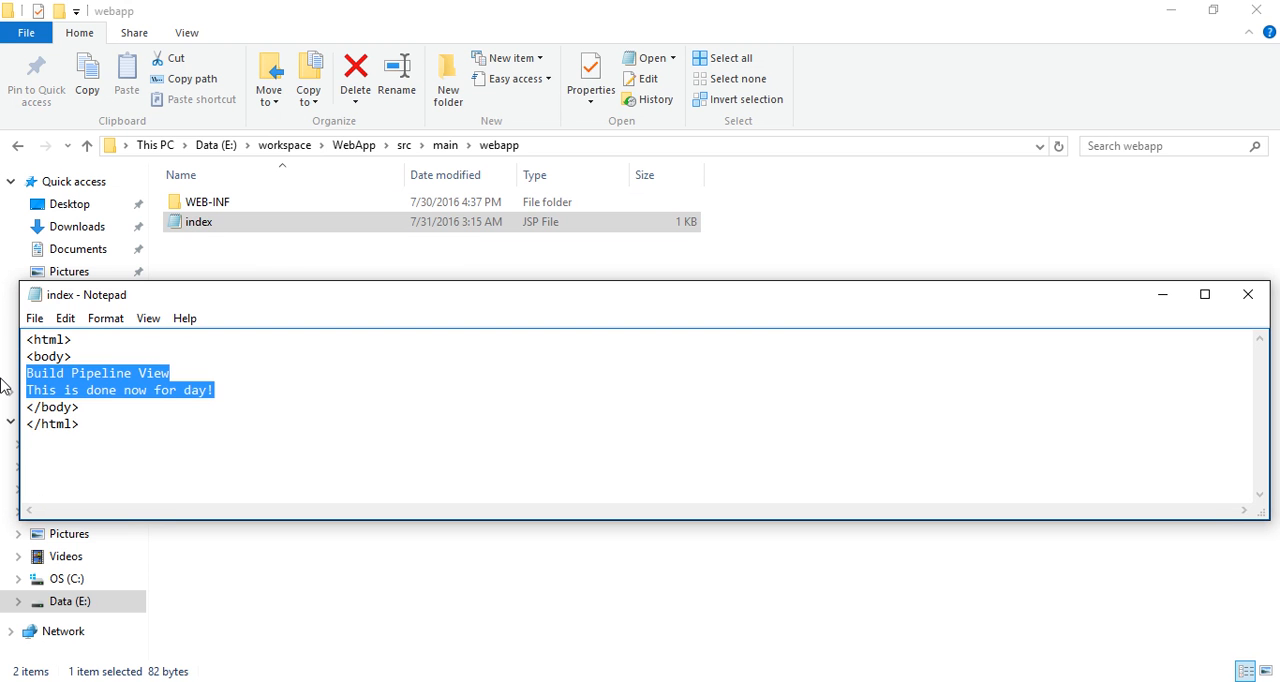
key("Down")
key("shift+Down")
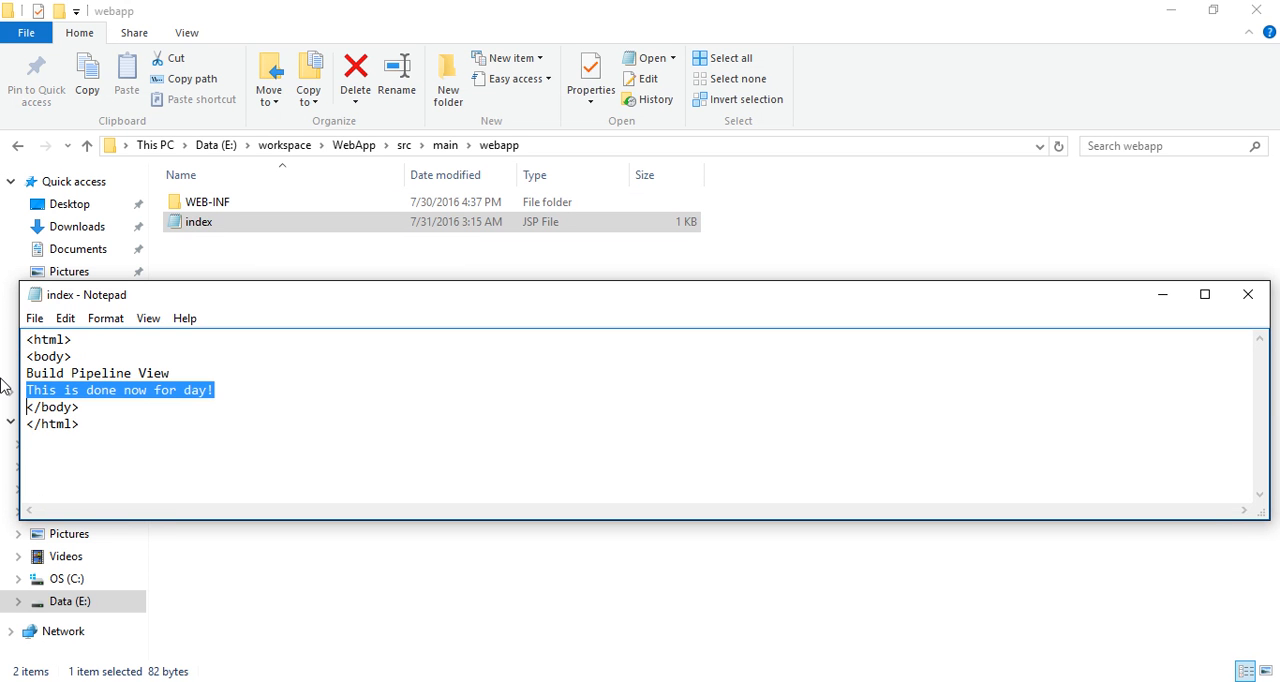
key("Delete")
key("Return")
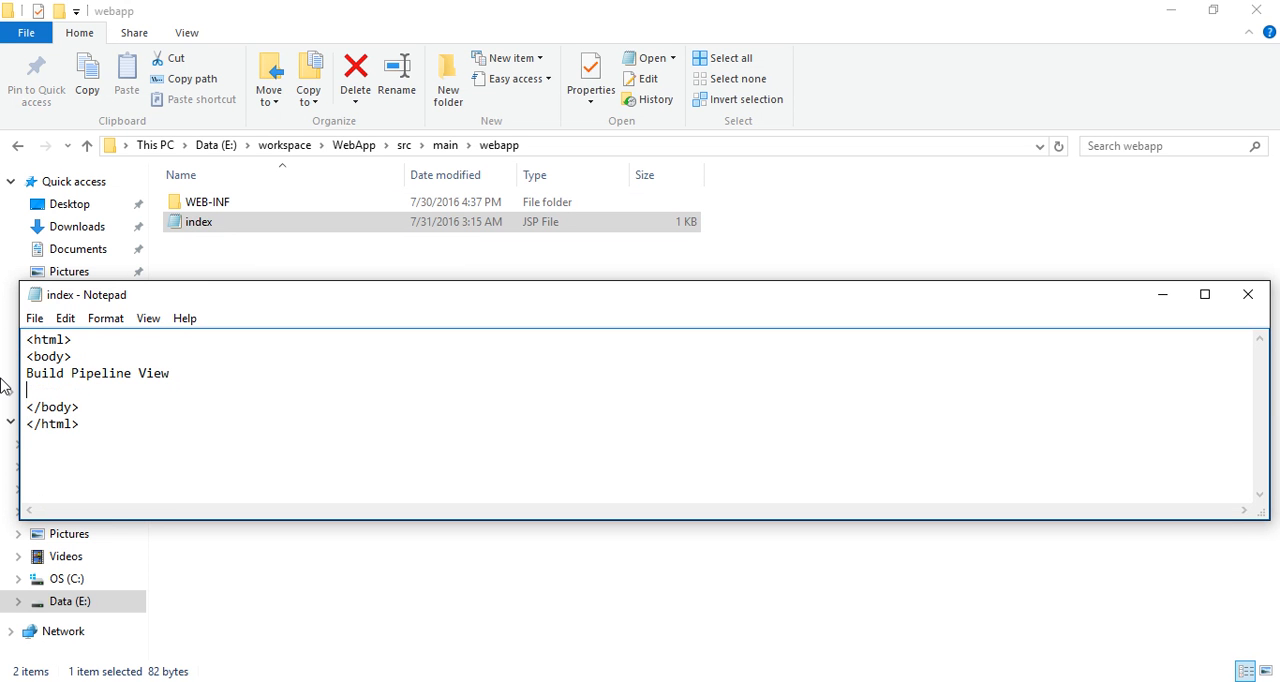
type("Imm changing in")
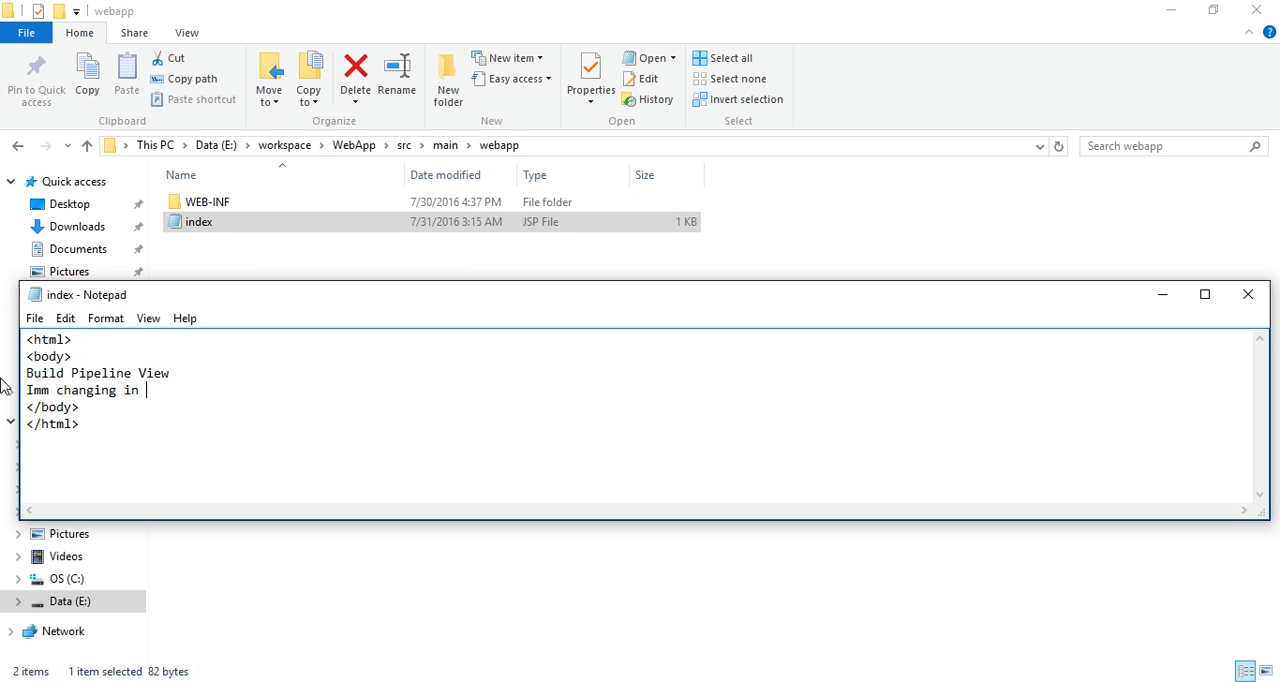
type(" pipeline example")
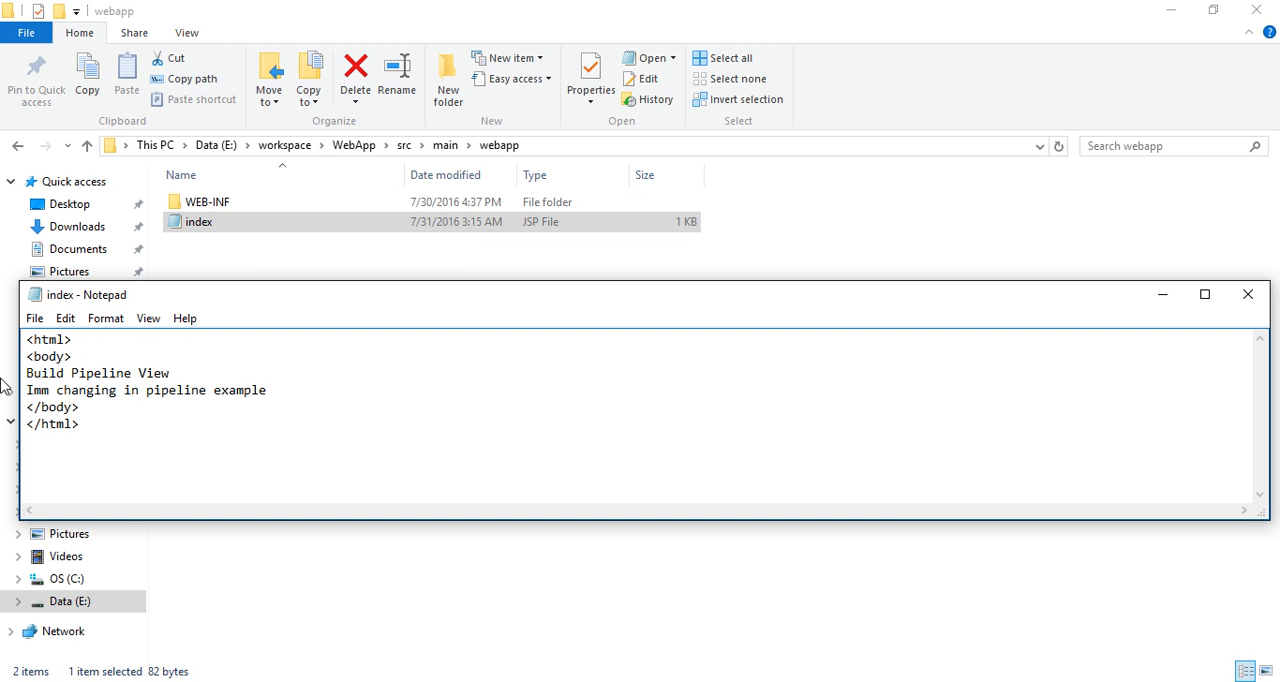
key("ctrl+s")
Correct "Imm" to "Im" in the new line, save the index file and close Notepad.
left_click(50, 390)
key("BackSpace")
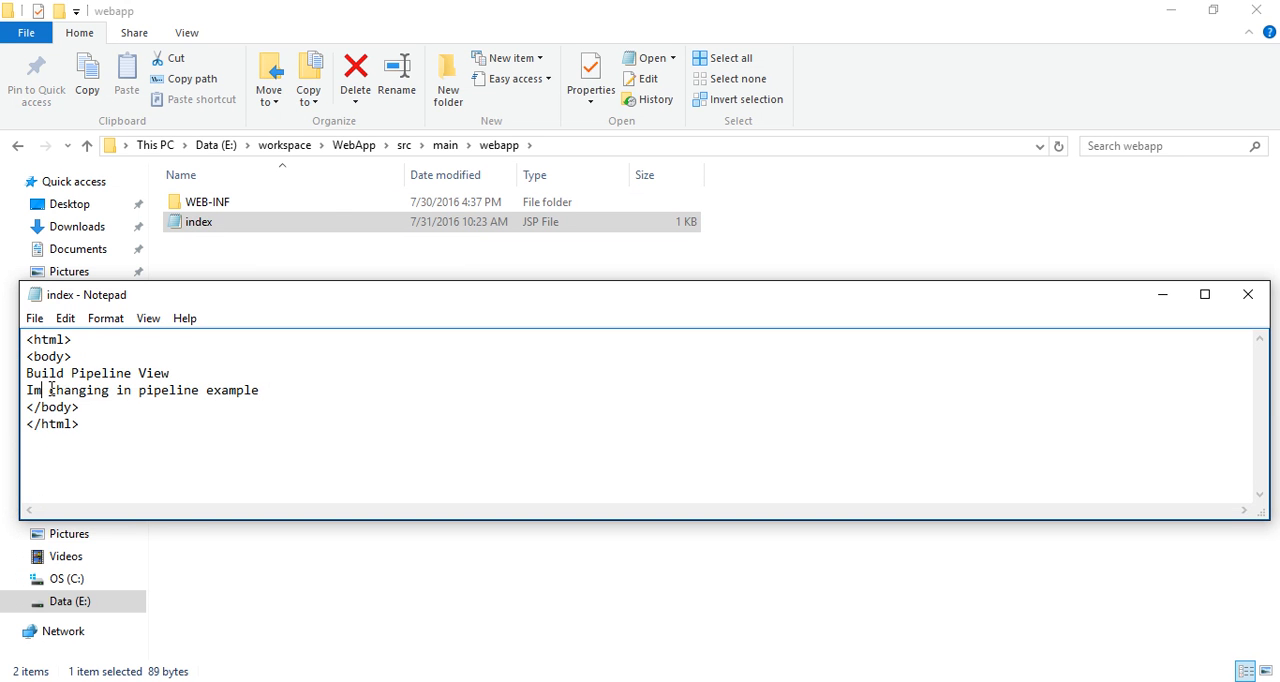
key("ctrl+s")
left_click(1248, 294)
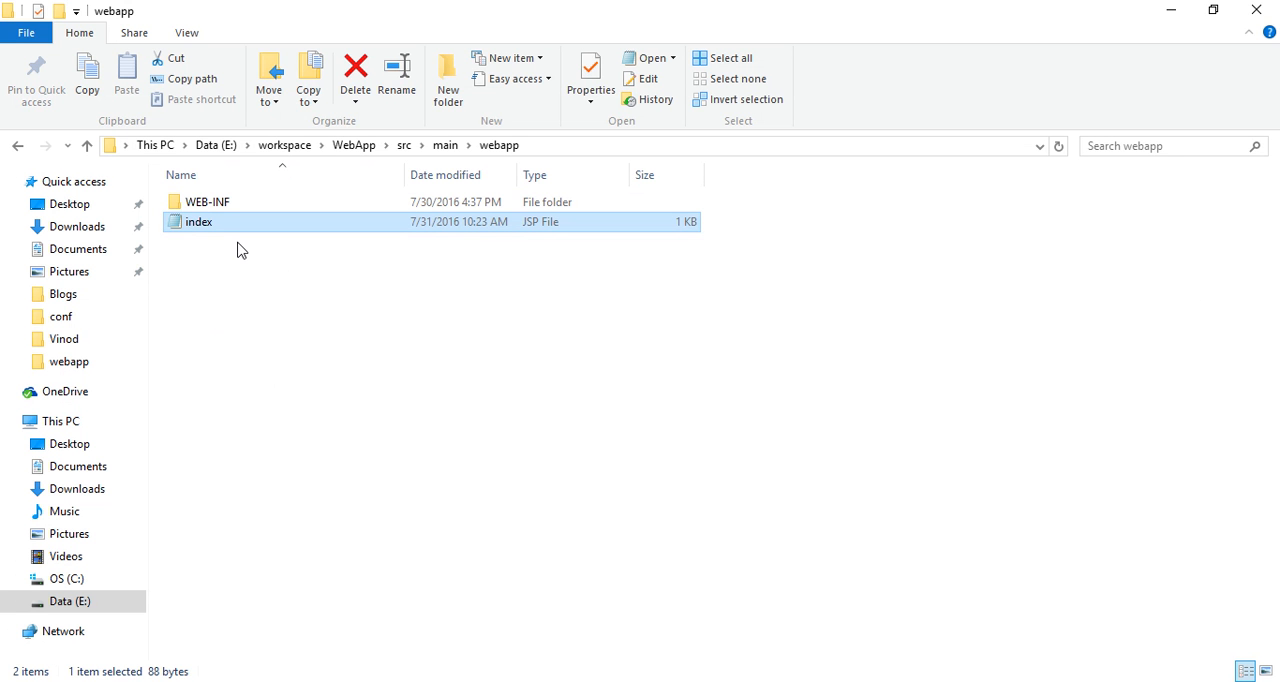
Switch back to Jenkins, run the build pipeline again, and check the deployment log in the Tomcat console.
left_click(618, 680)
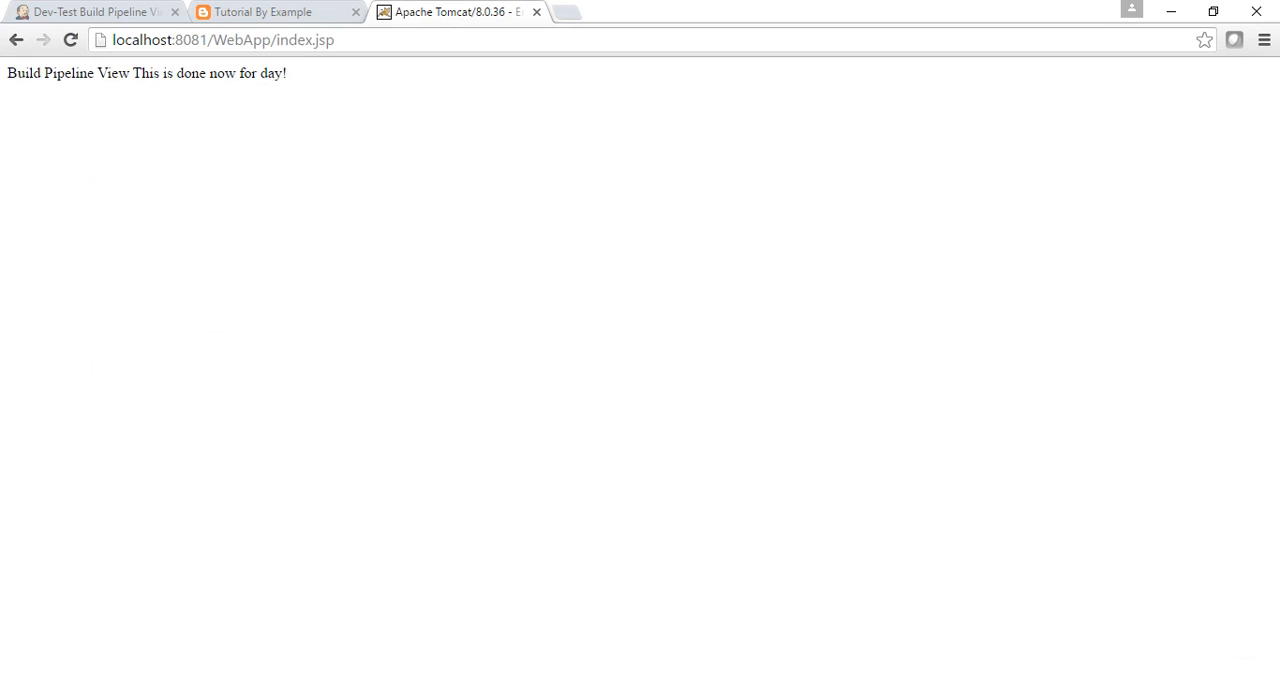
left_click(45, 11)
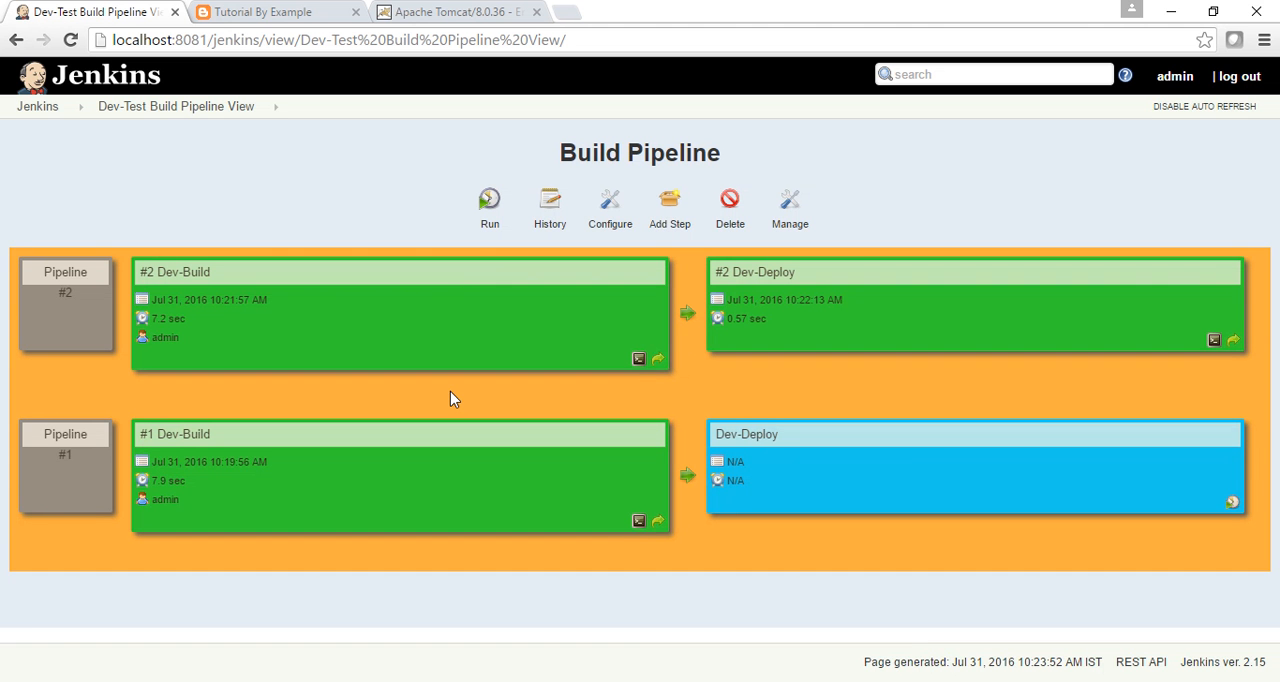
left_click(489, 205)
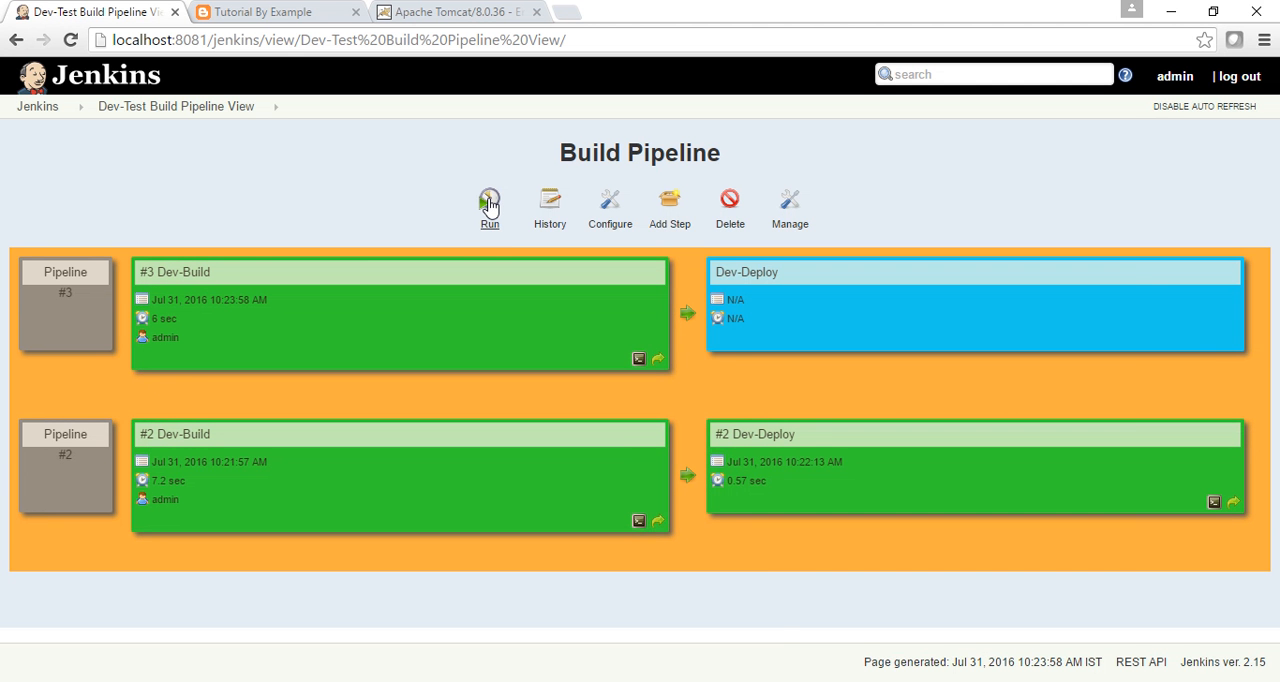
left_click(746, 600)
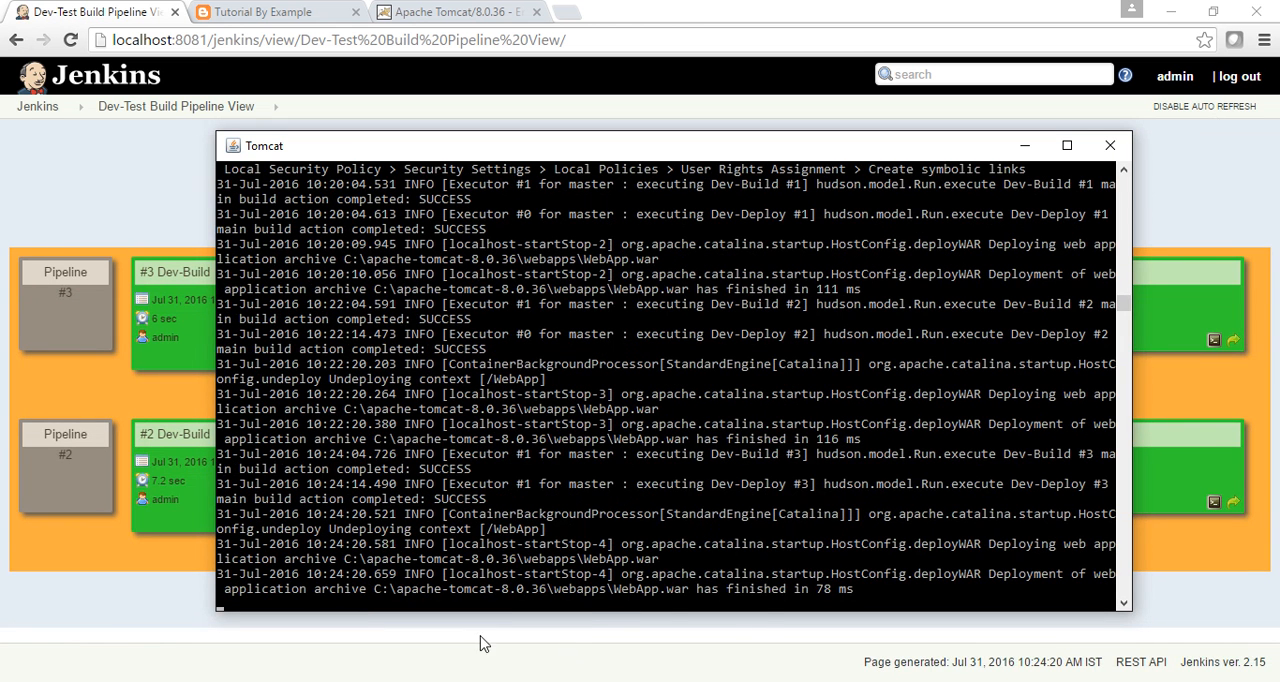
key("alt+Tab")
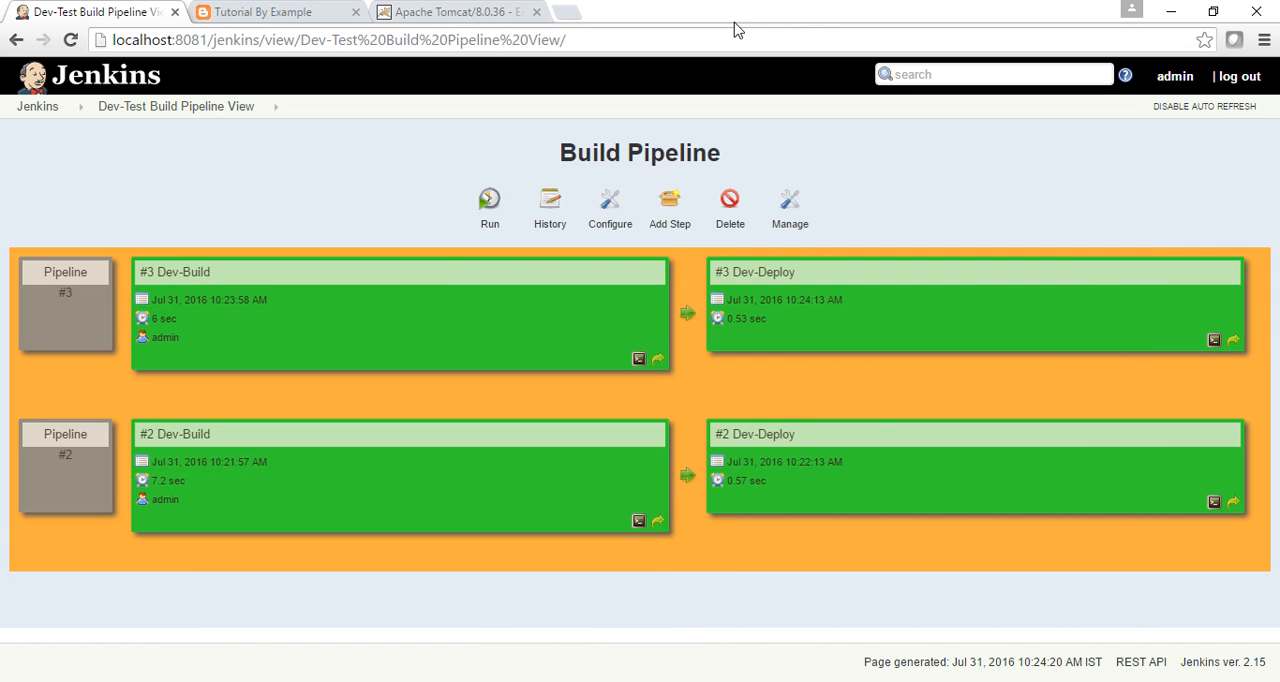
Reload localhost:8081/WebApp/index.jsp to check the redeployed page text.
left_click(474, 11)
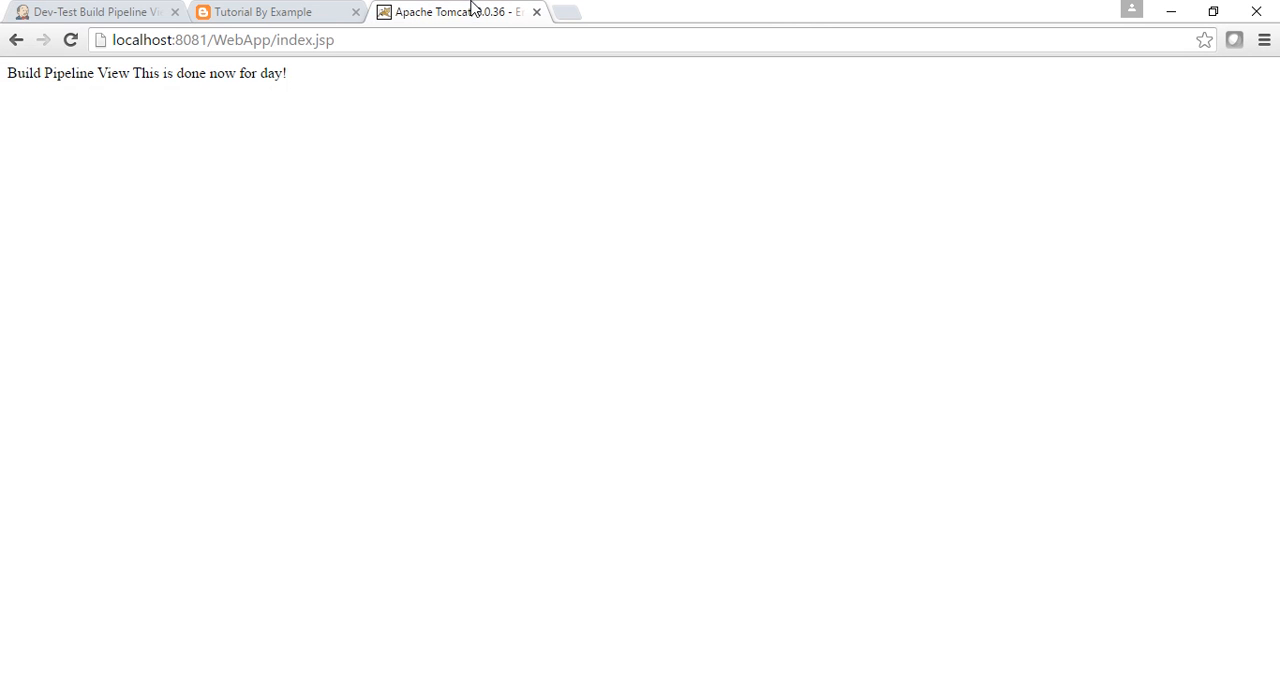
left_click(405, 36)
key("Return")
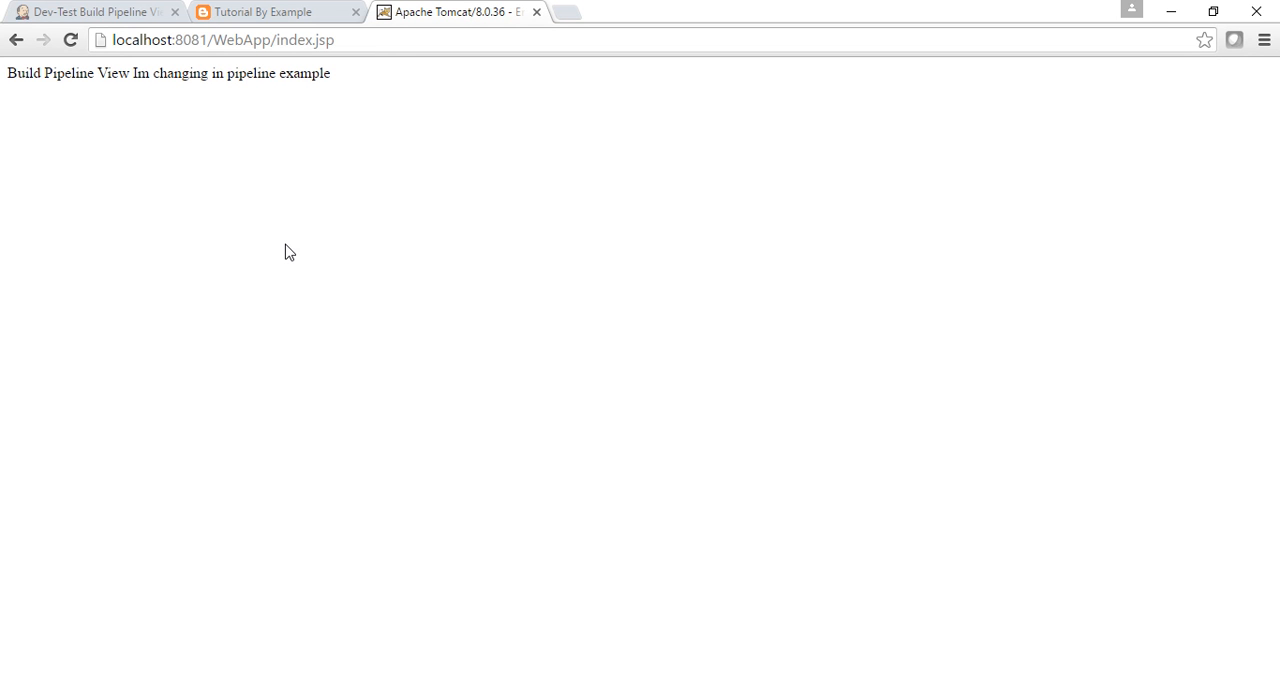
Return to the Jenkins dashboard and create a new freestyle project named Test-Deploy.
left_click(134, 13)
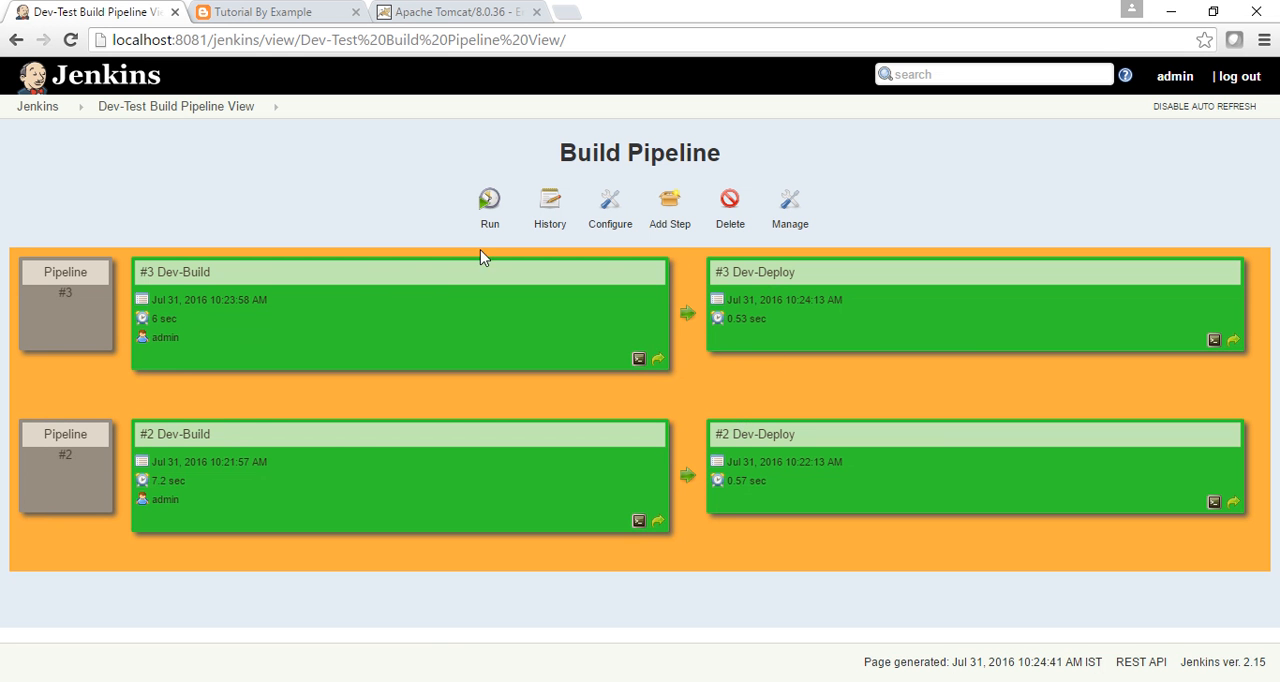
left_click(38, 106)
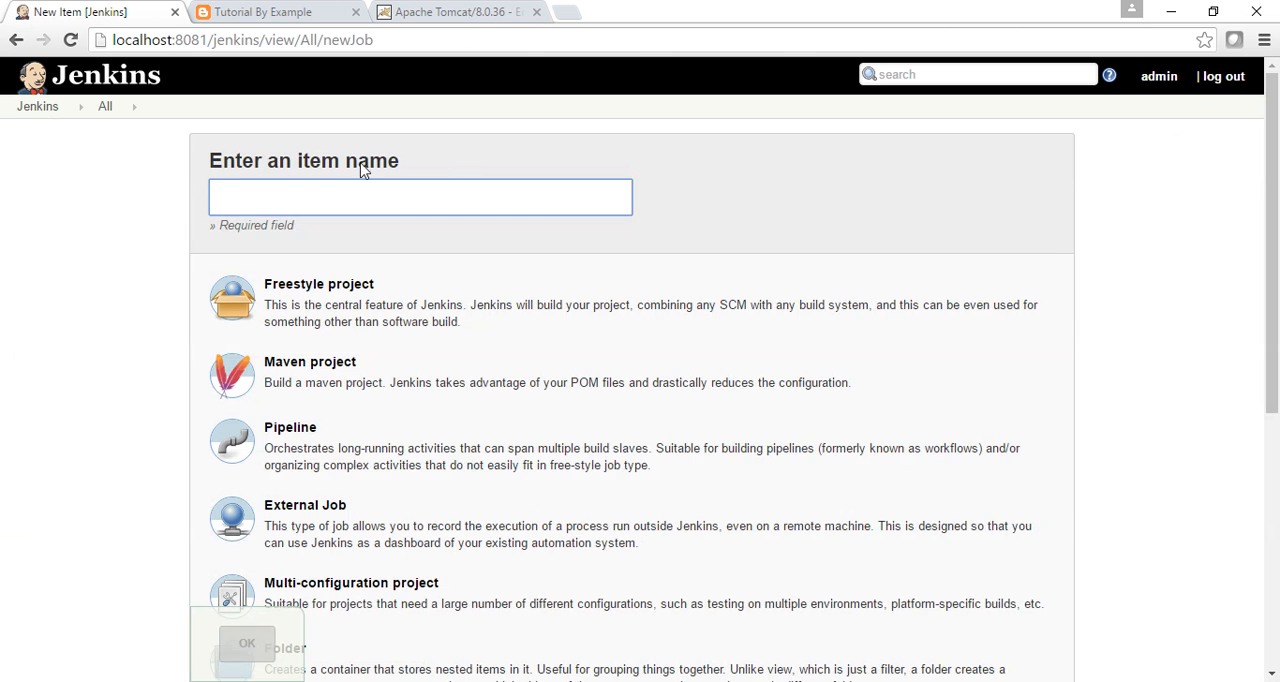
type("Te")
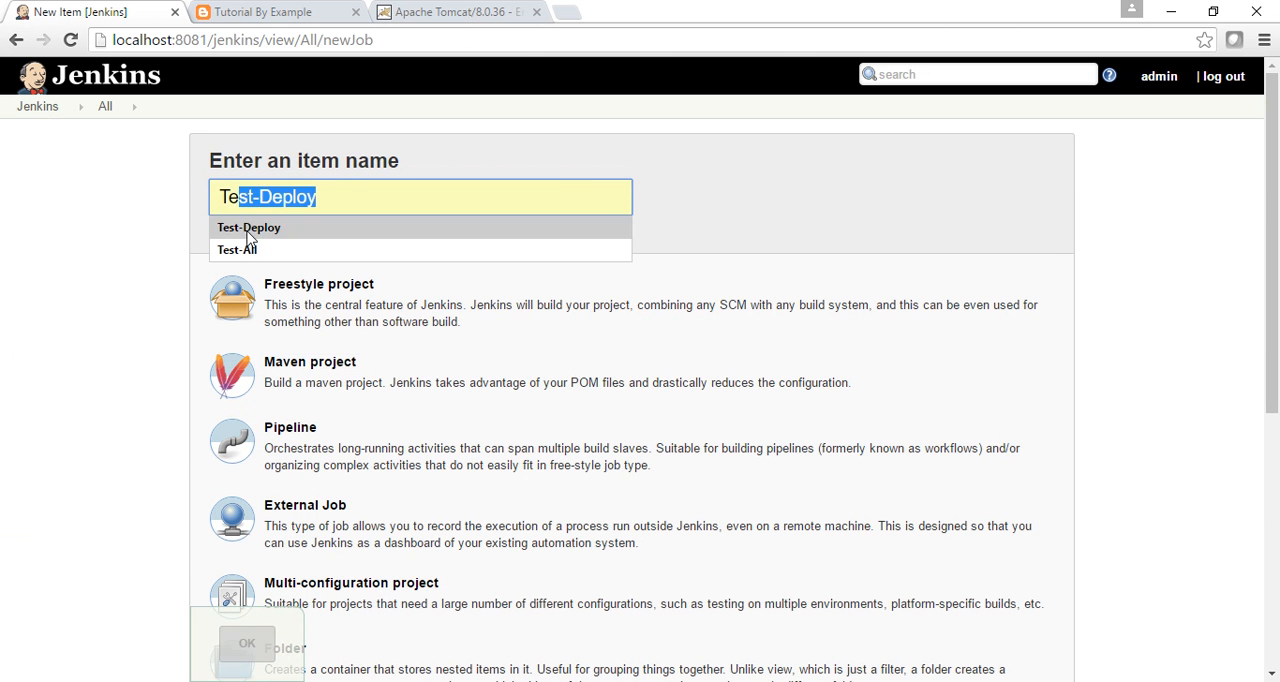
left_click(248, 228)
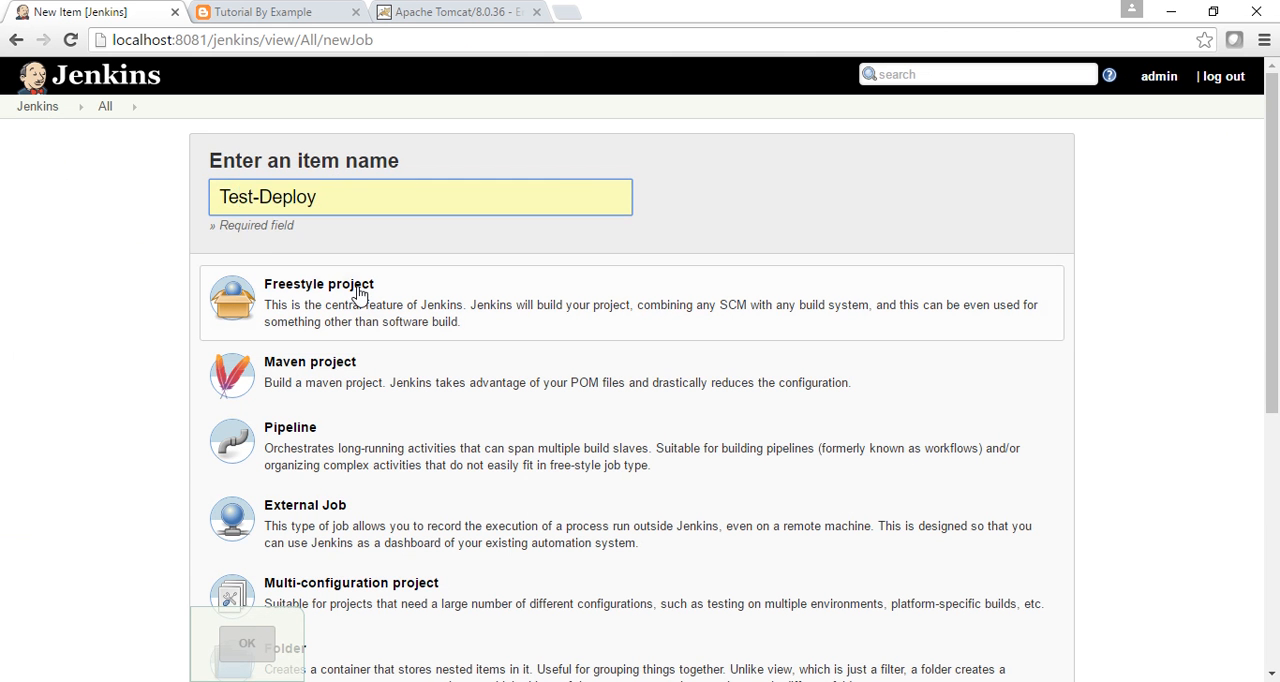
left_click(357, 294)
left_click(250, 645)
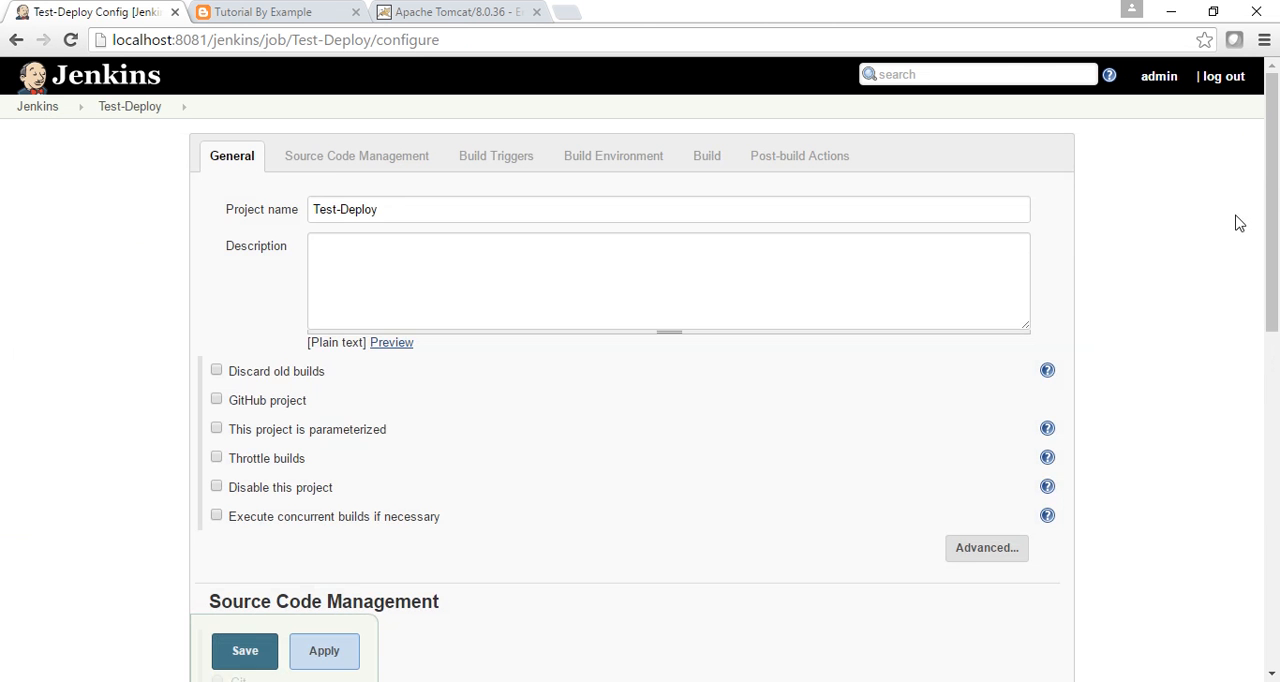
Add an Execute Windows batch command build step with echo "Hello" to Test-Deploy and save the configuration.
left_click_drag(1272, 153, 1277, 470)
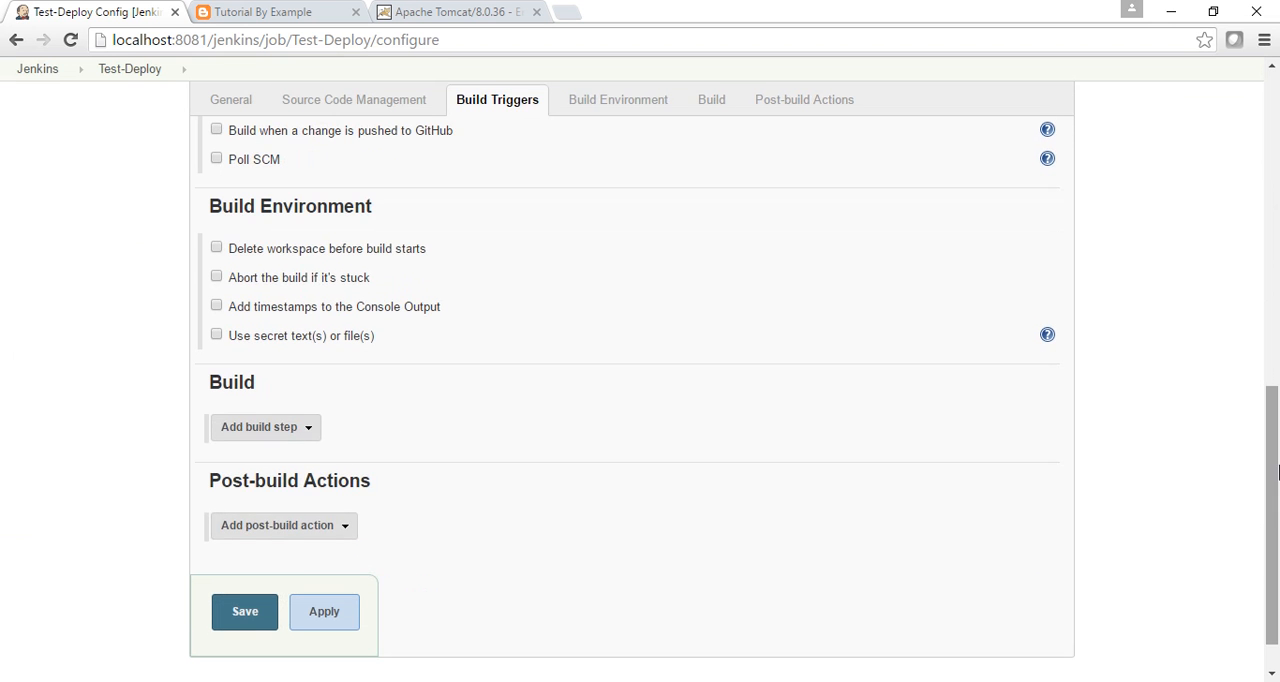
left_click(310, 434)
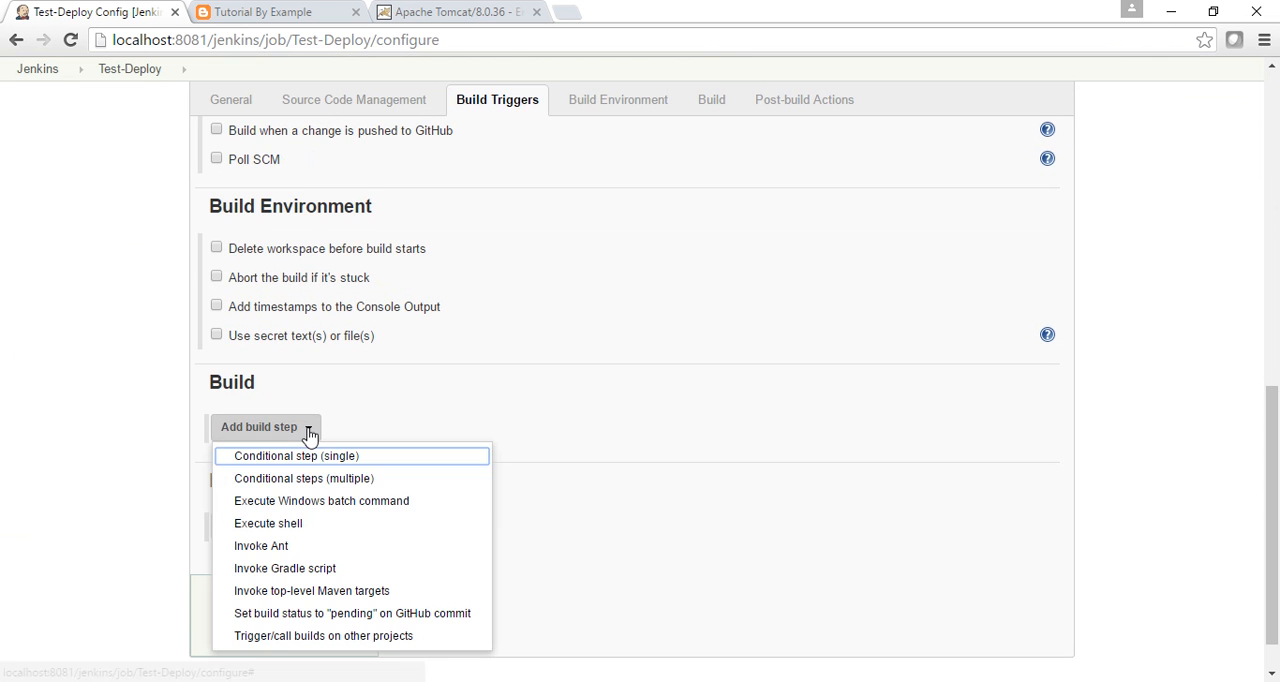
left_click(294, 501)
left_click(397, 510)
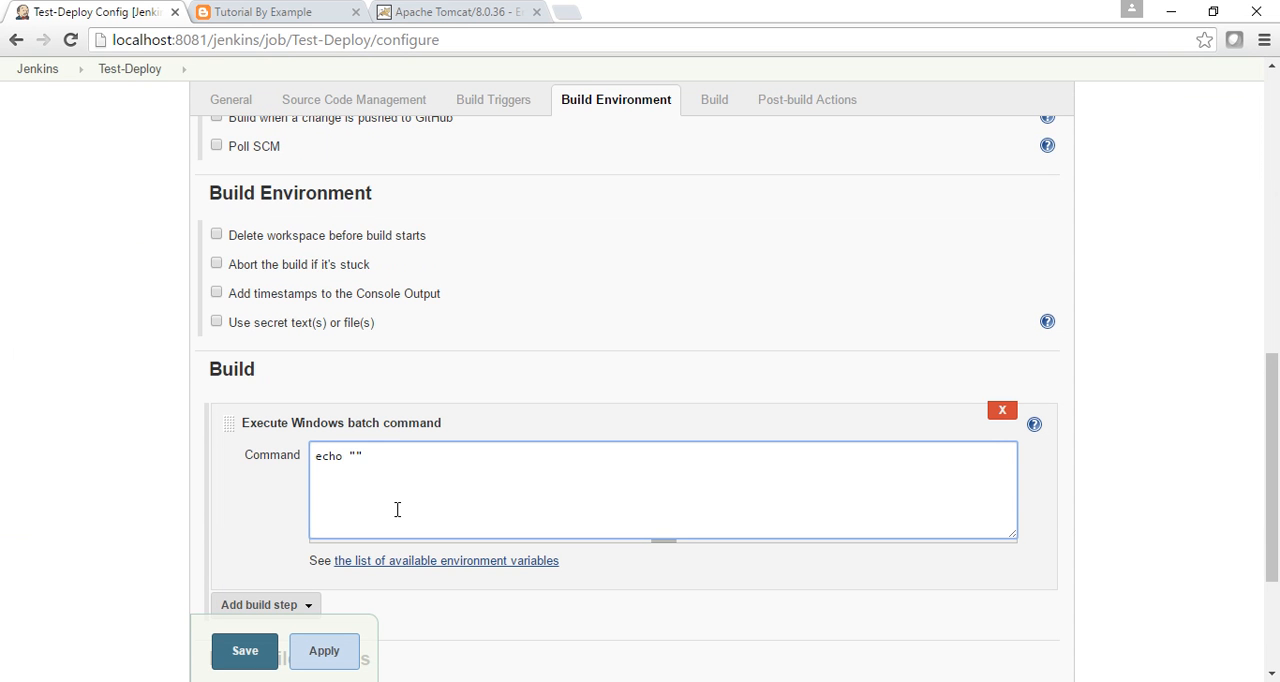
left_click(250, 651)
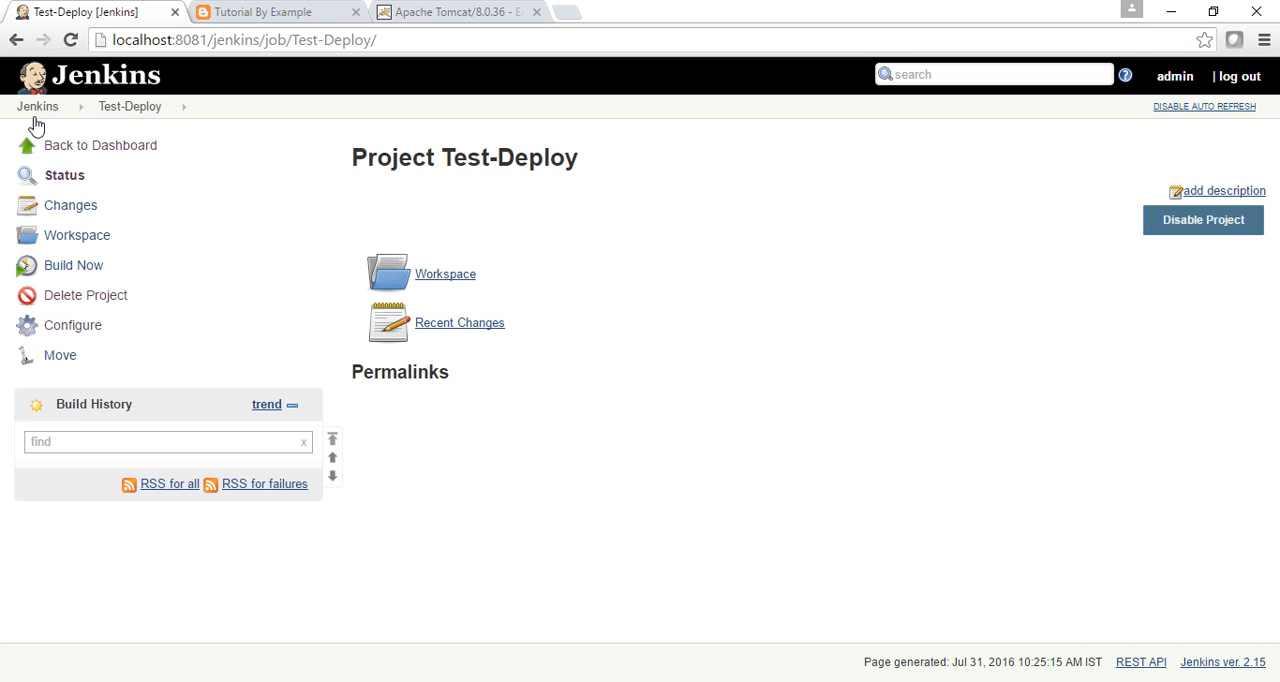
Open the Dev-Build configuration and add Test-Deploy after Dev-Deploy in the post-build list of projects to build.
left_click(36, 110)
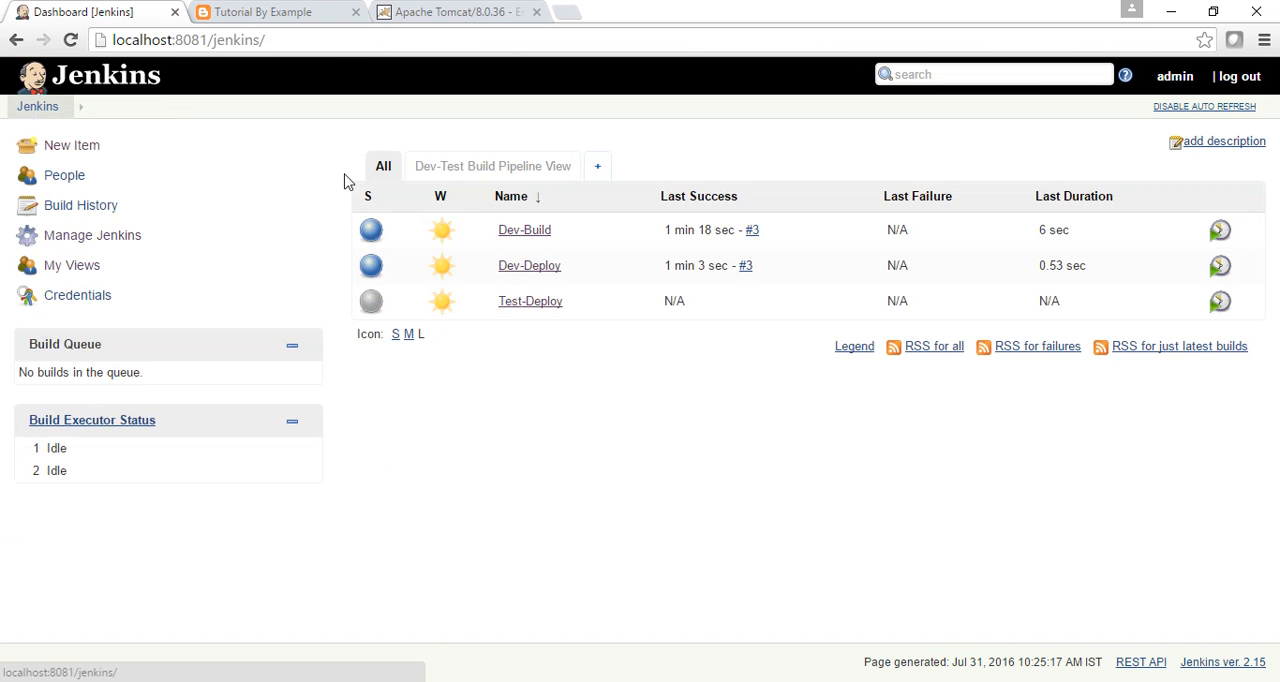
left_click(558, 232)
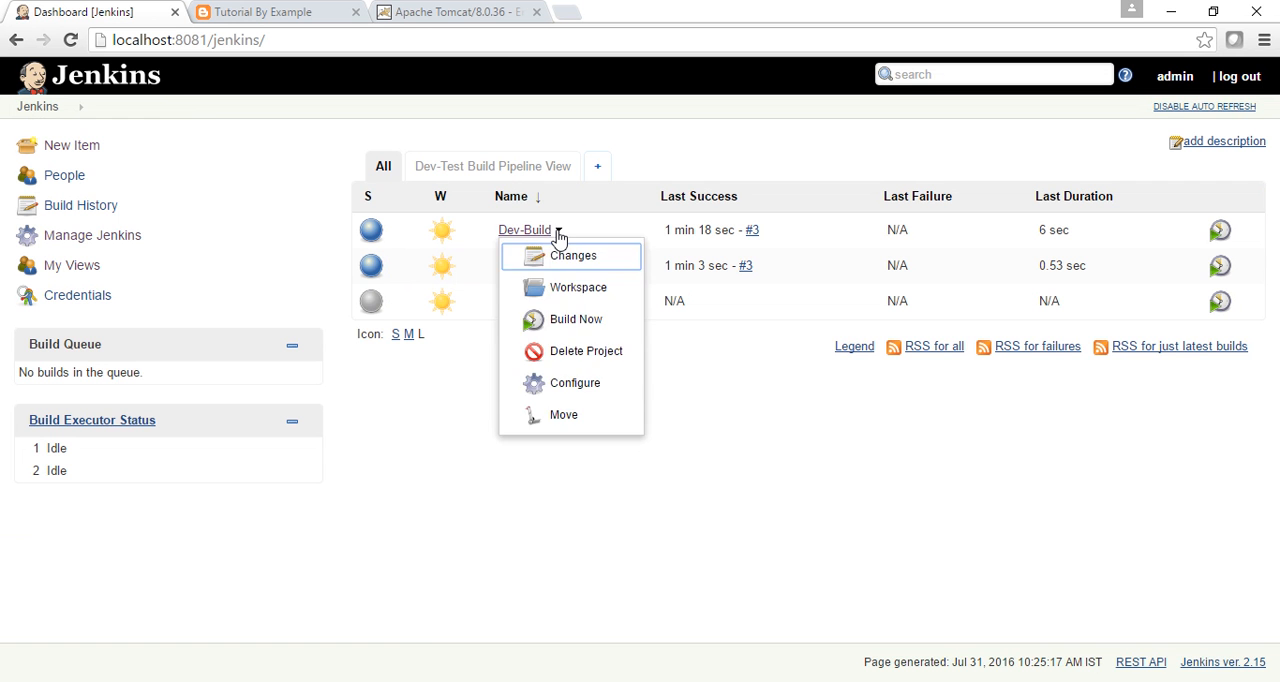
left_click(575, 384)
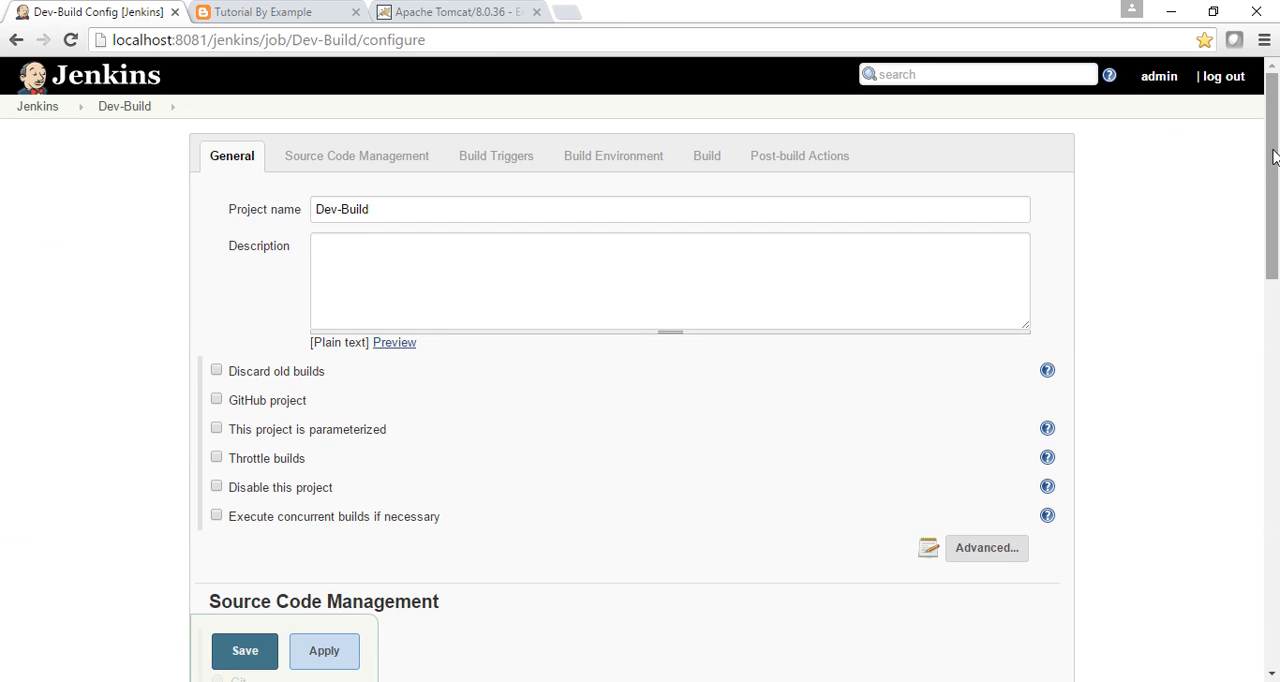
left_click_drag(1273, 157, 1276, 547)
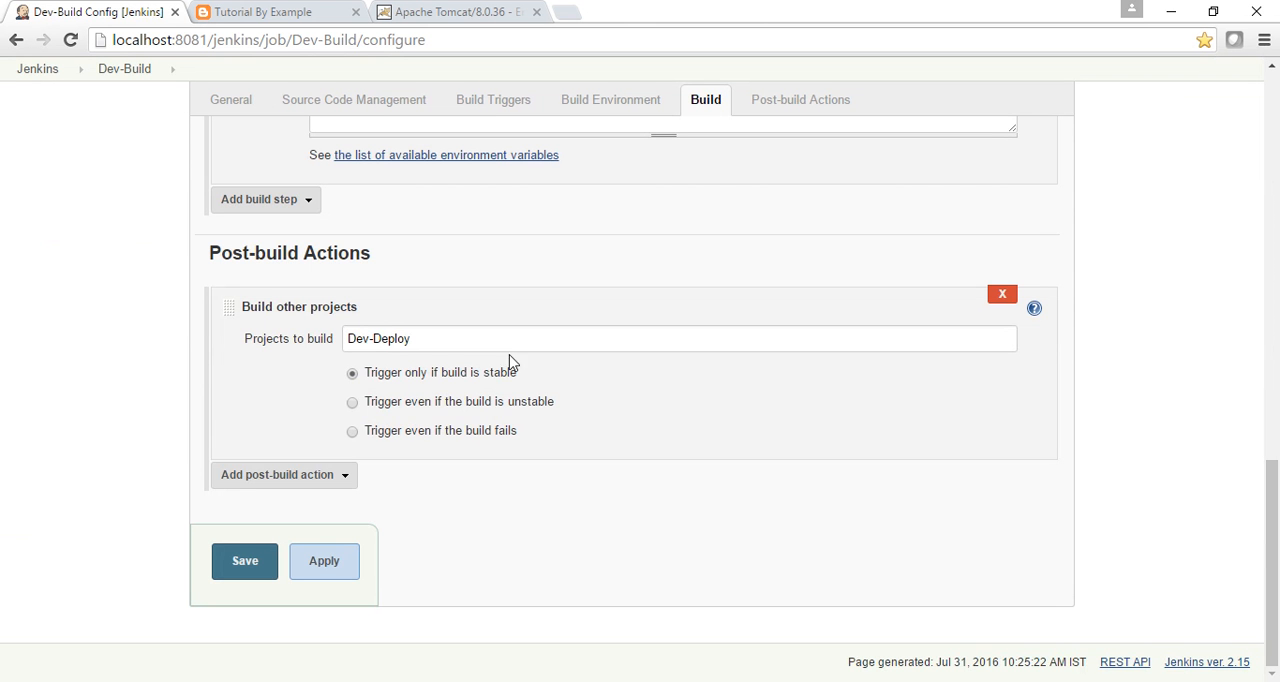
left_click(326, 484)
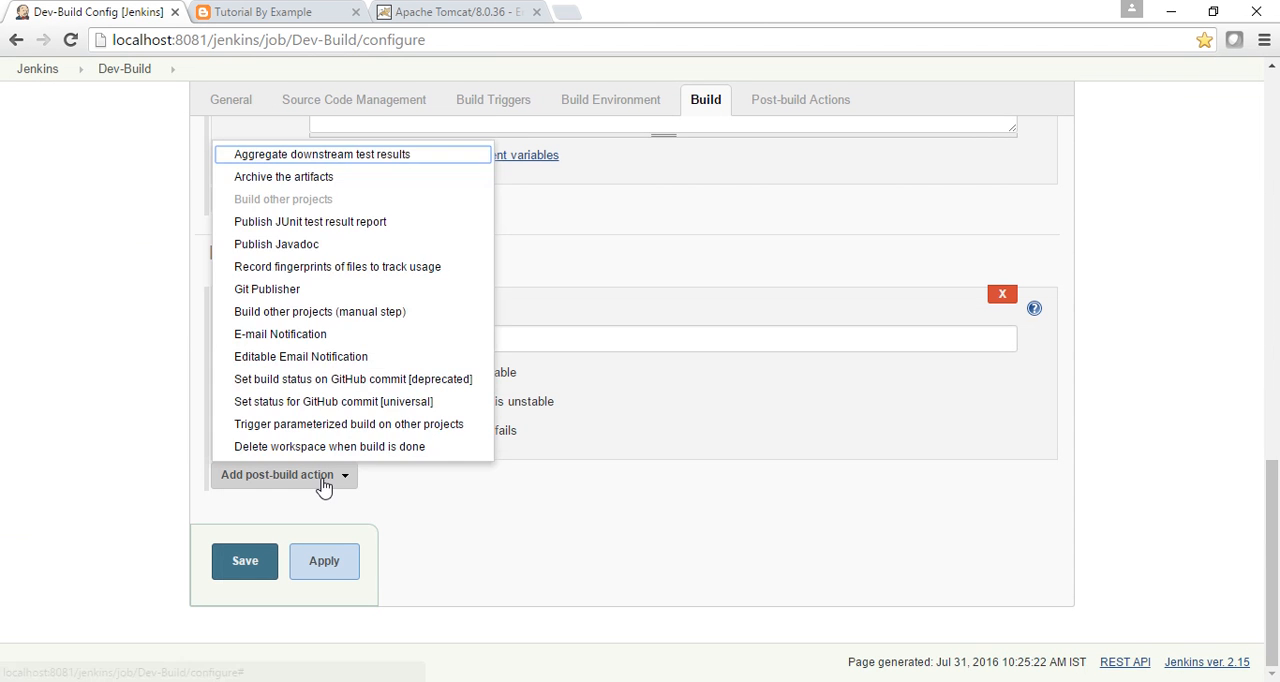
left_click(404, 463)
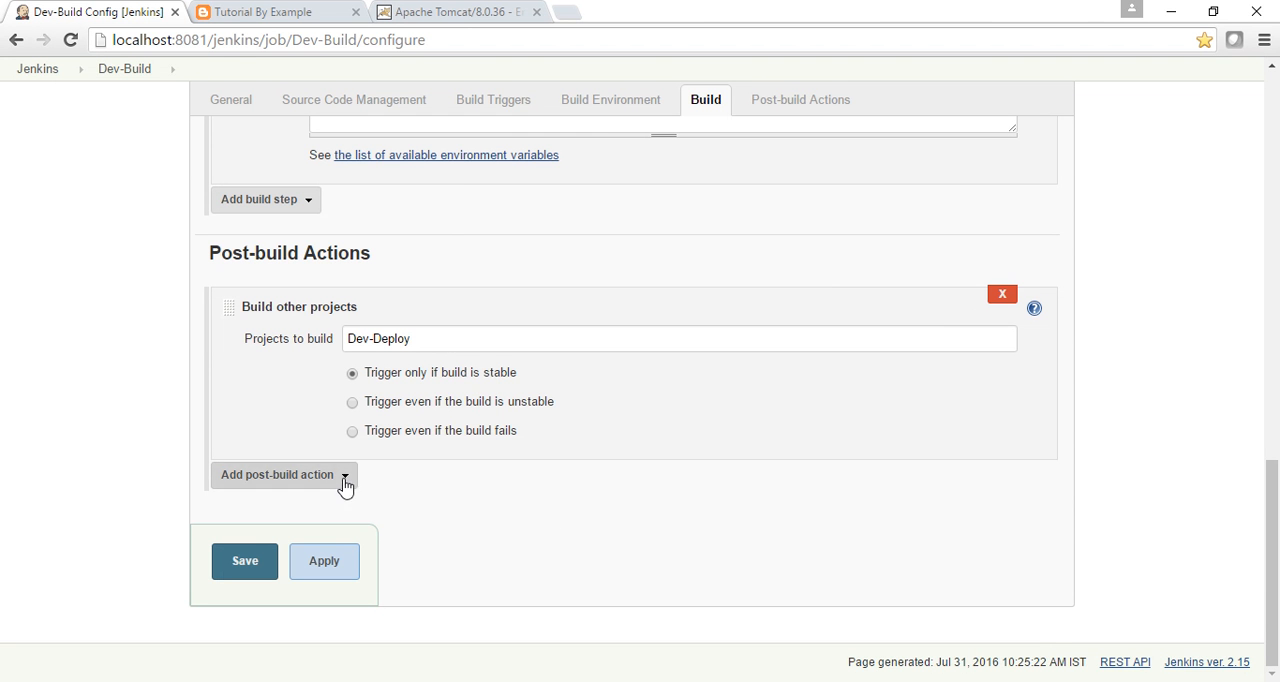
left_click(447, 344)
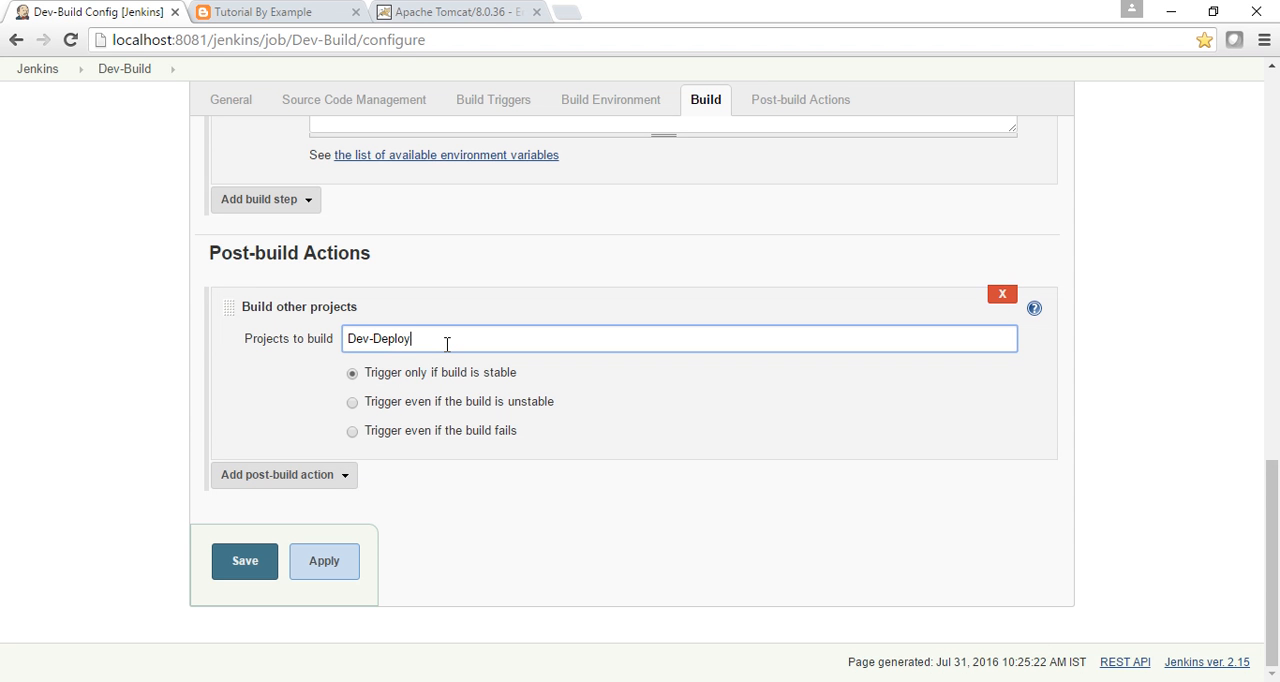
type(",T")
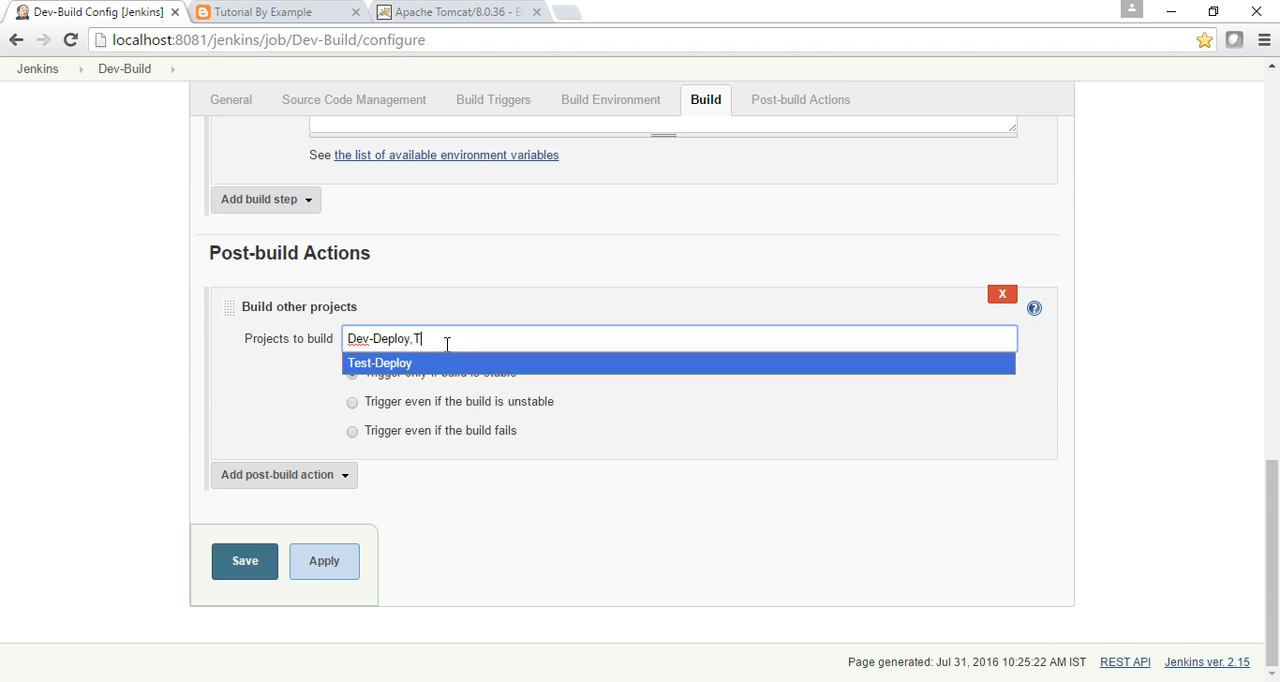
left_click(412, 364)
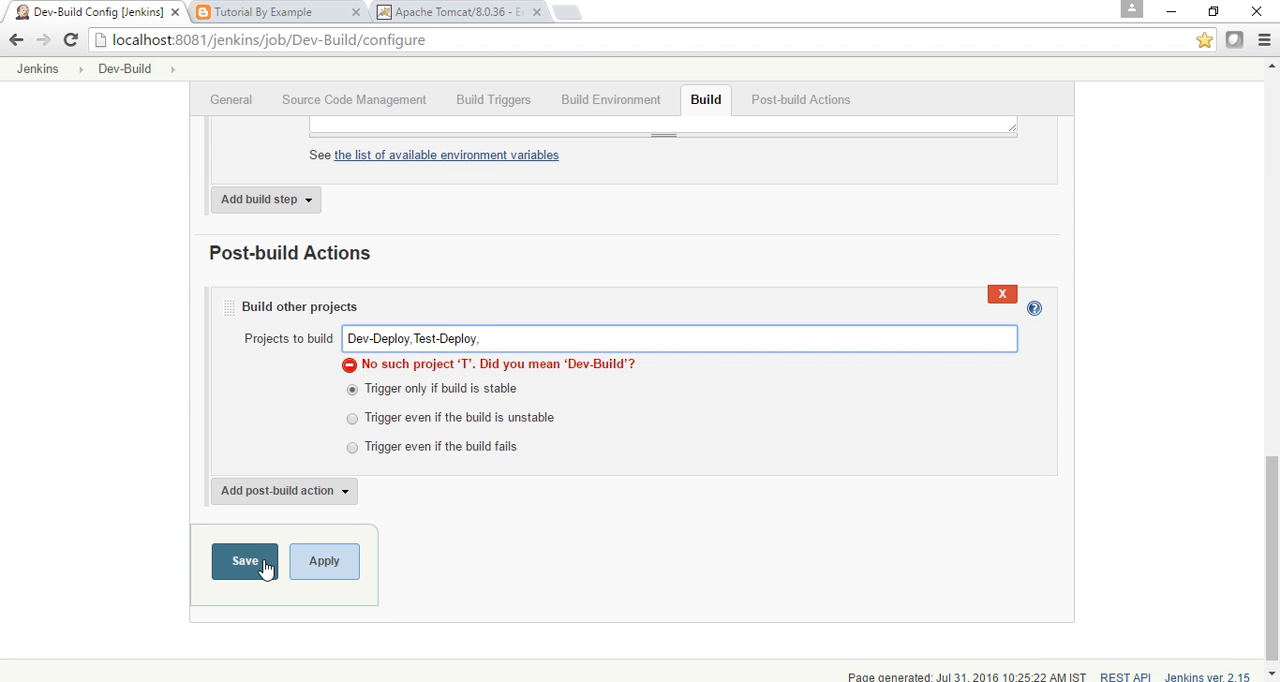
Add a Build other projects (manual step) post-build action with Test-Deploy as the downstream project and save Dev-Build.
left_click(350, 497)
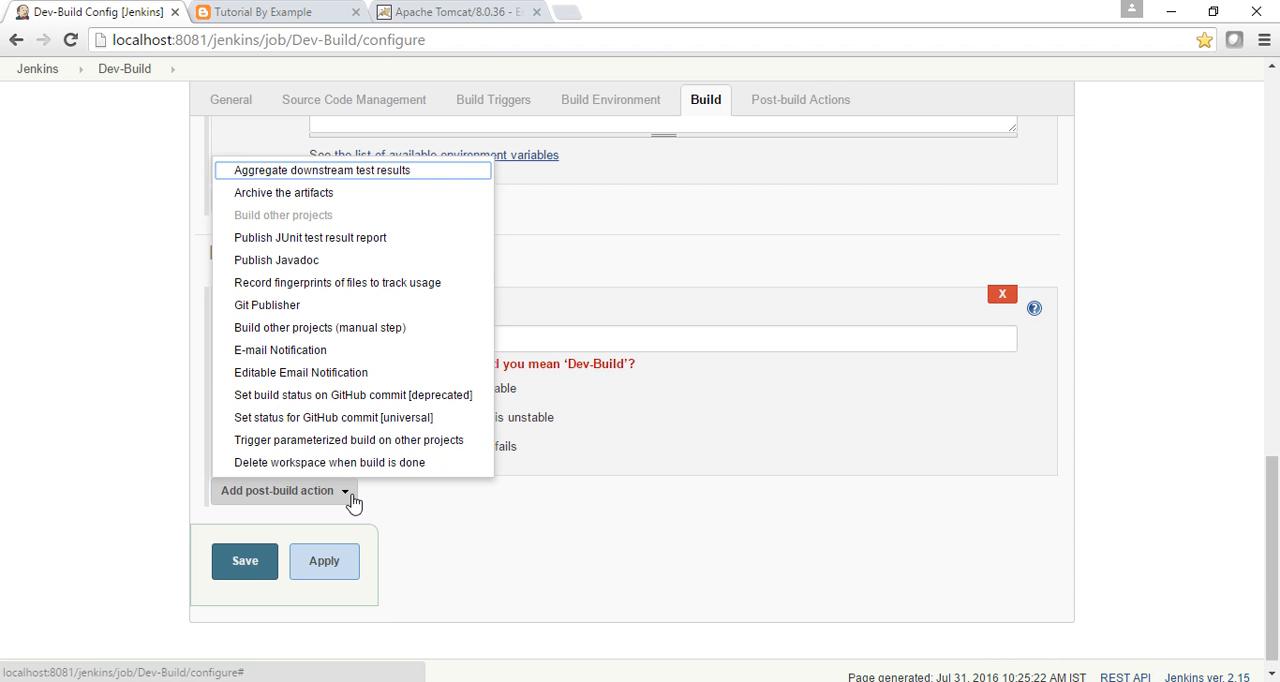
left_click(335, 330)
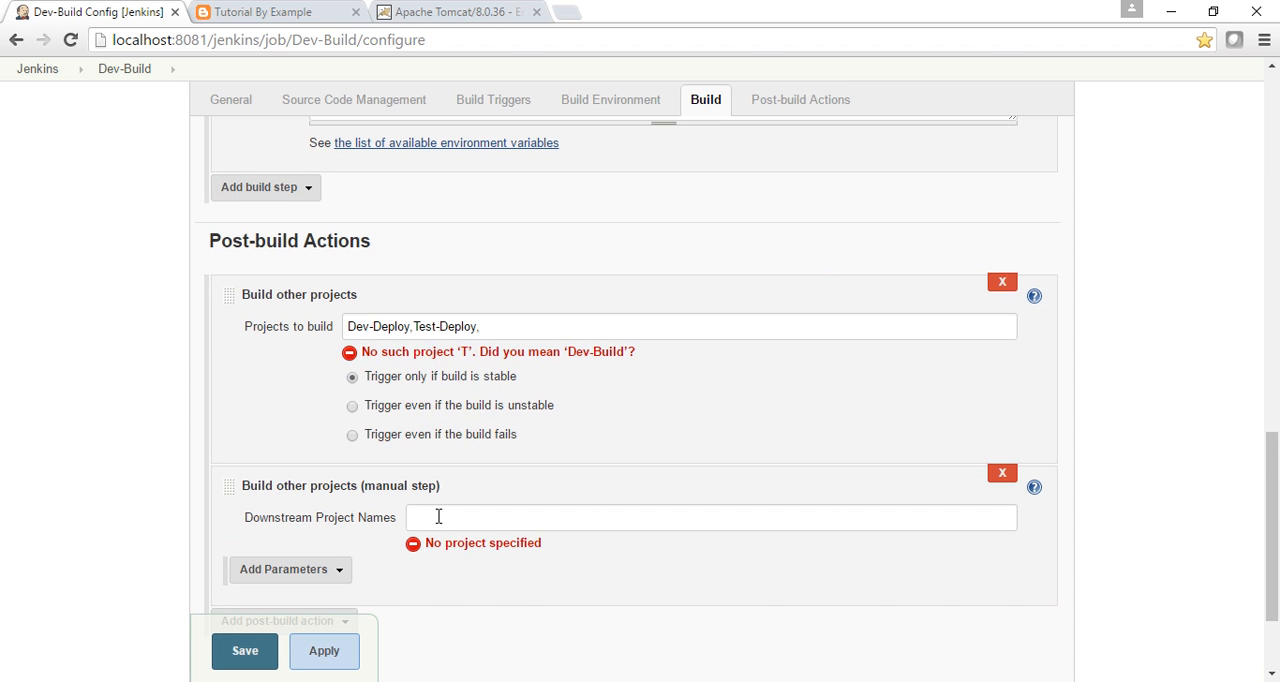
left_click(438, 516)
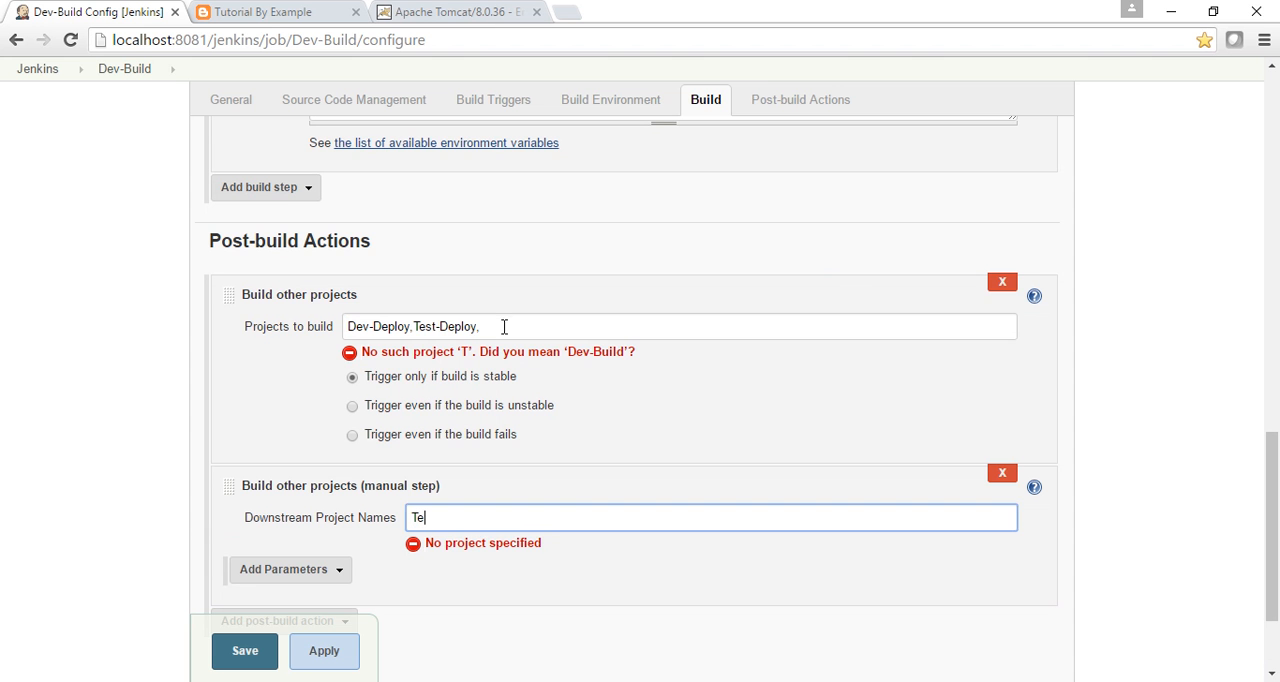
type("Te")
left_click_drag(504, 326, 418, 330)
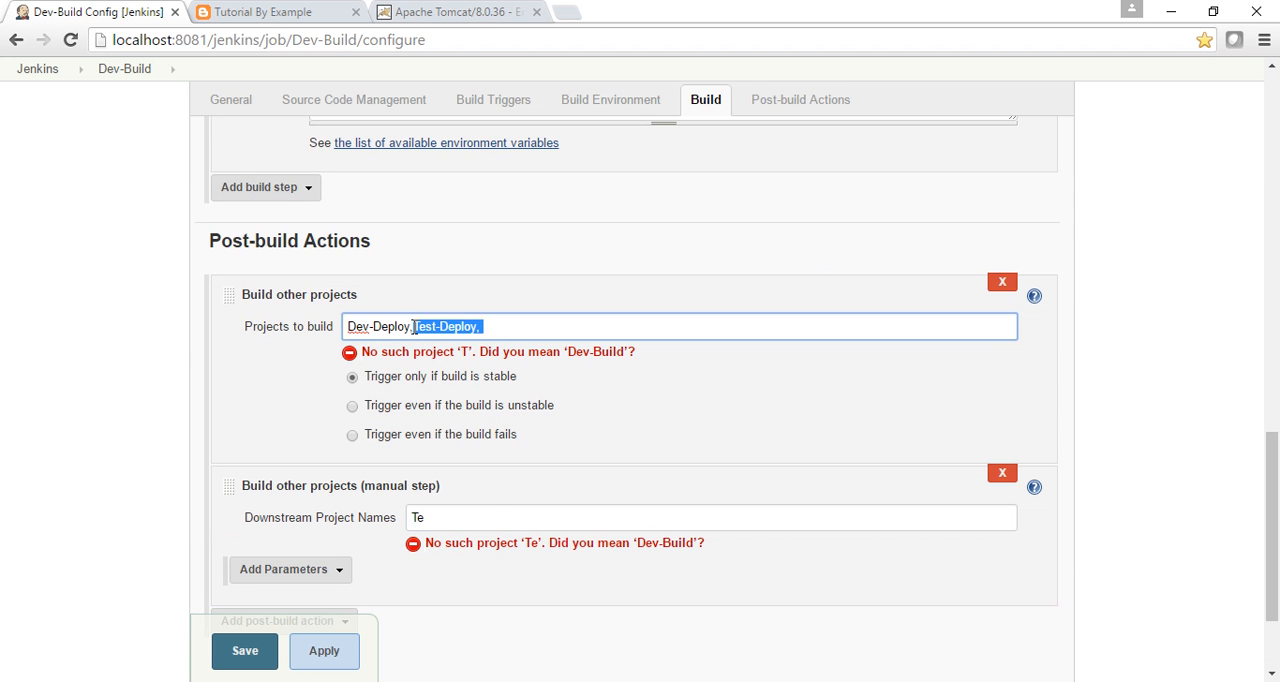
left_click_drag(490, 512, 397, 511)
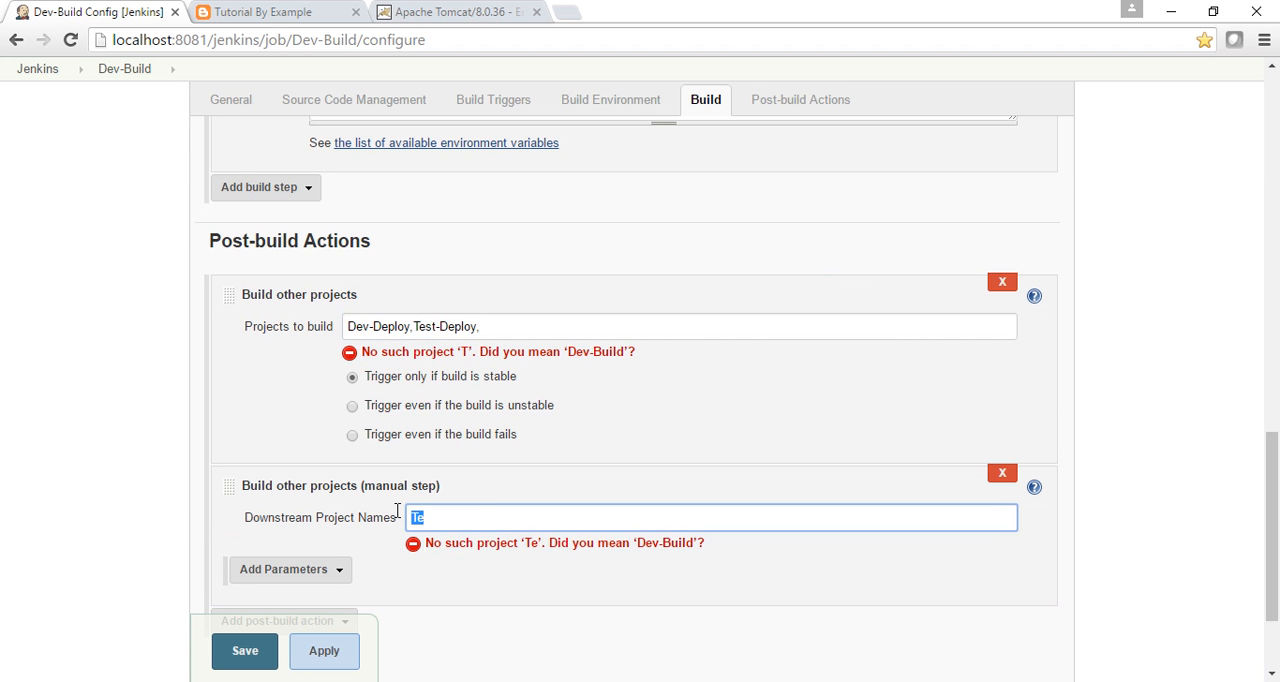
type("Test-Deploy,")
left_click(234, 651)
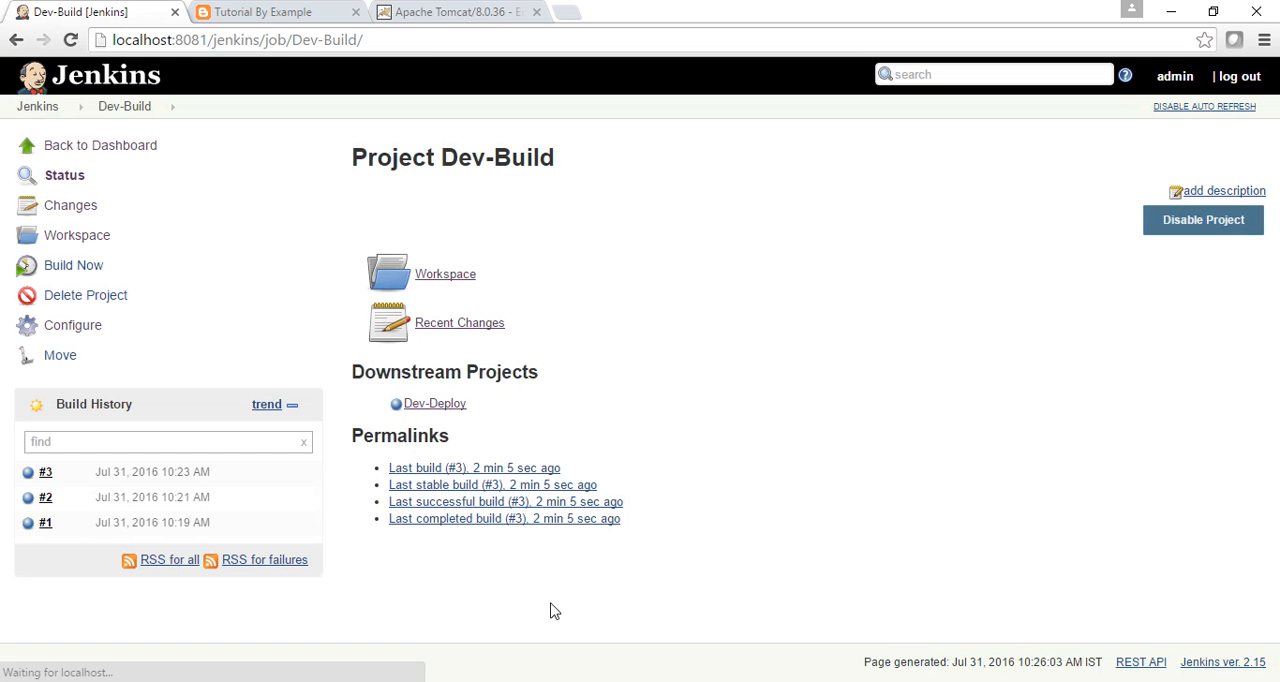
Run the pipeline from the Dev-Test Build Pipeline View and check the deployment log in the Tomcat console.
left_click(48, 110)
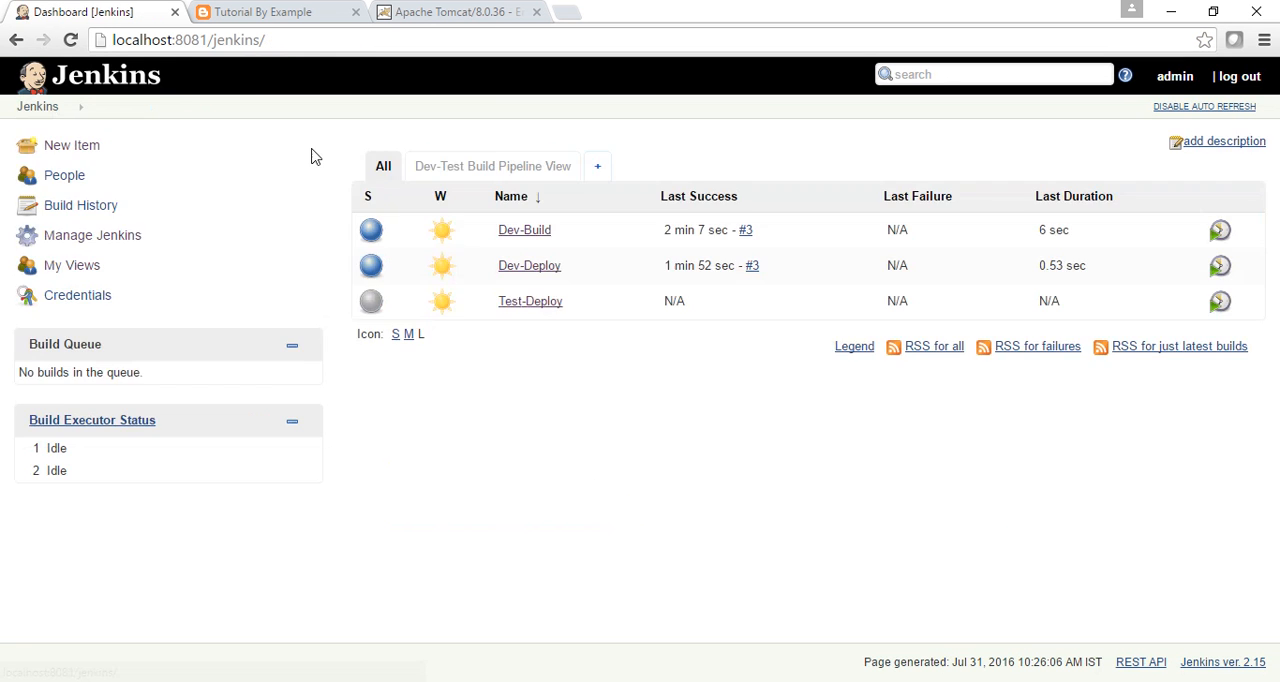
left_click(506, 178)
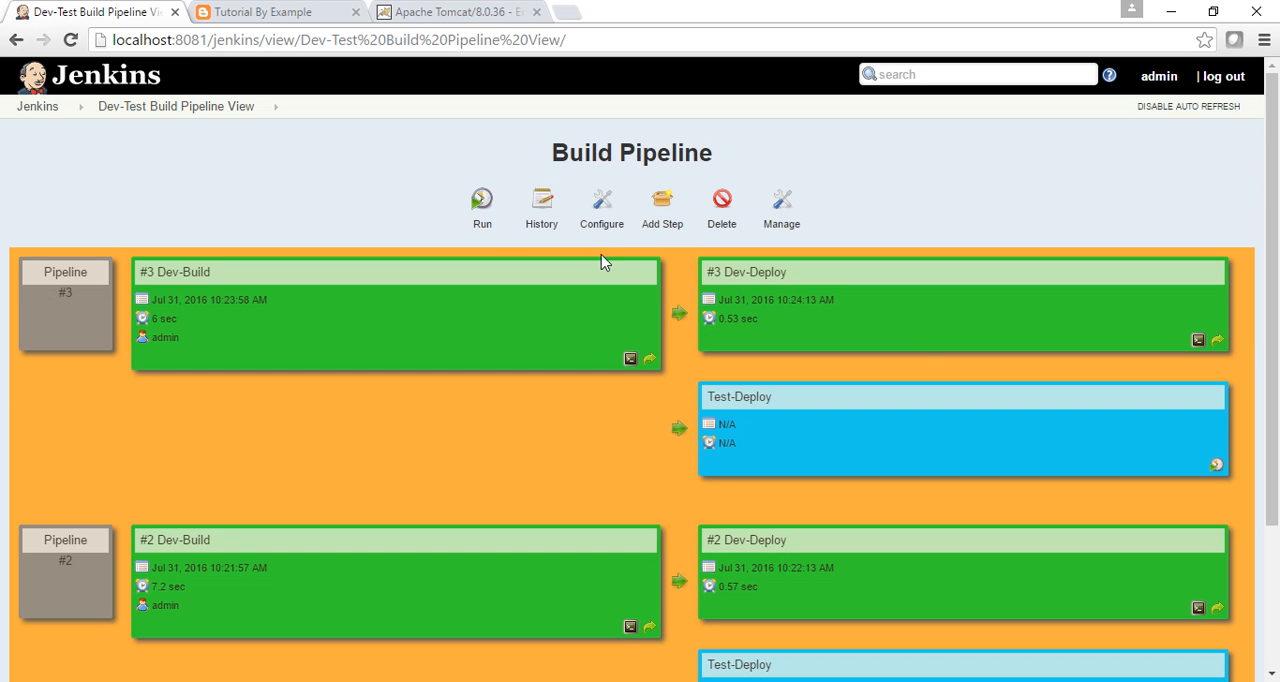
left_click(482, 204)
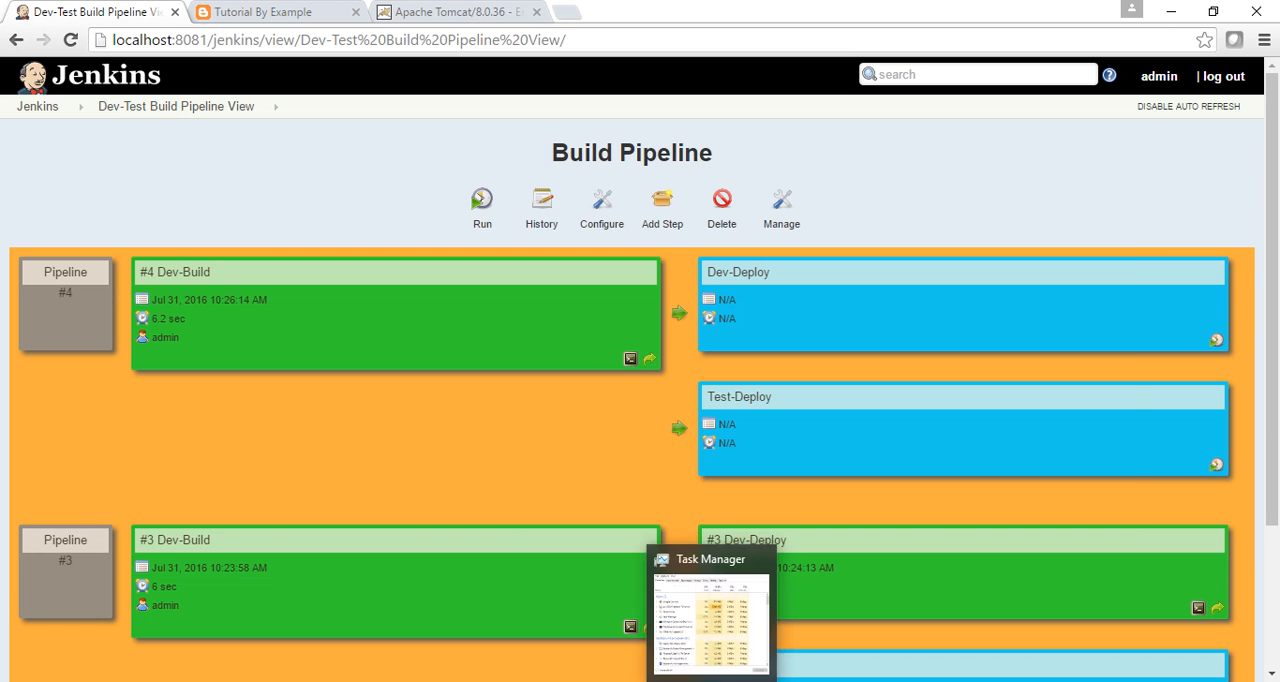
left_click(668, 680)
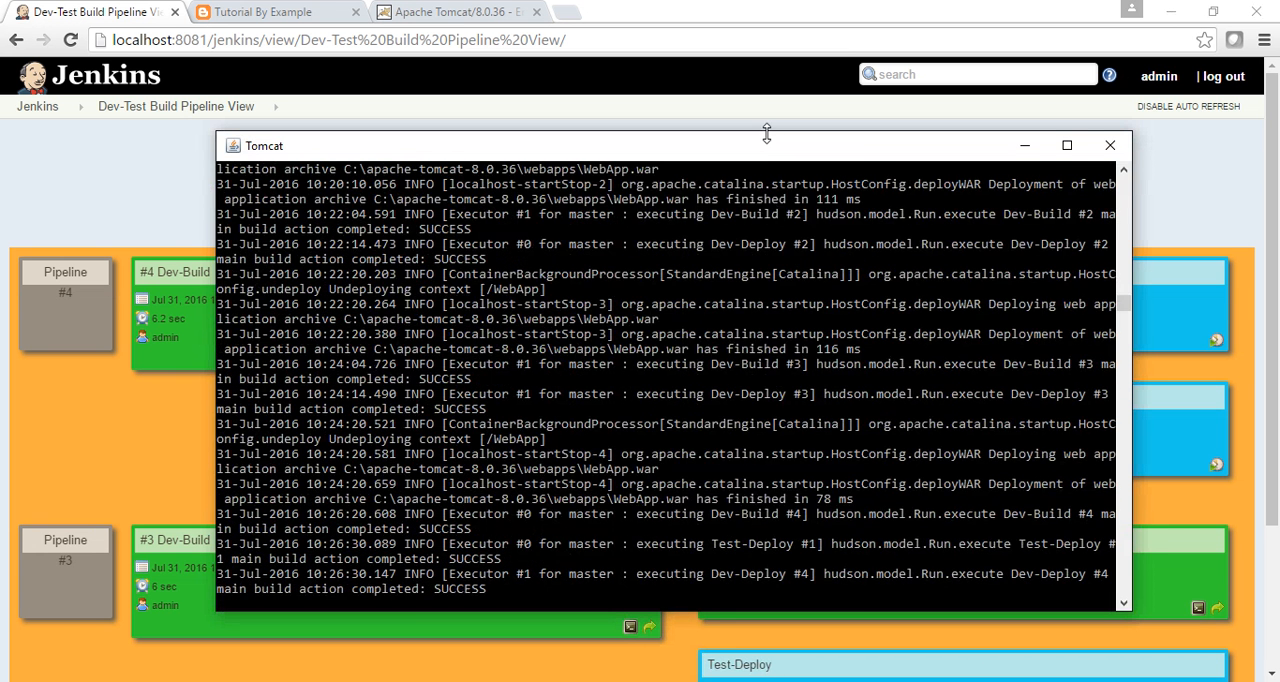
left_click_drag(766, 129, 729, 314)
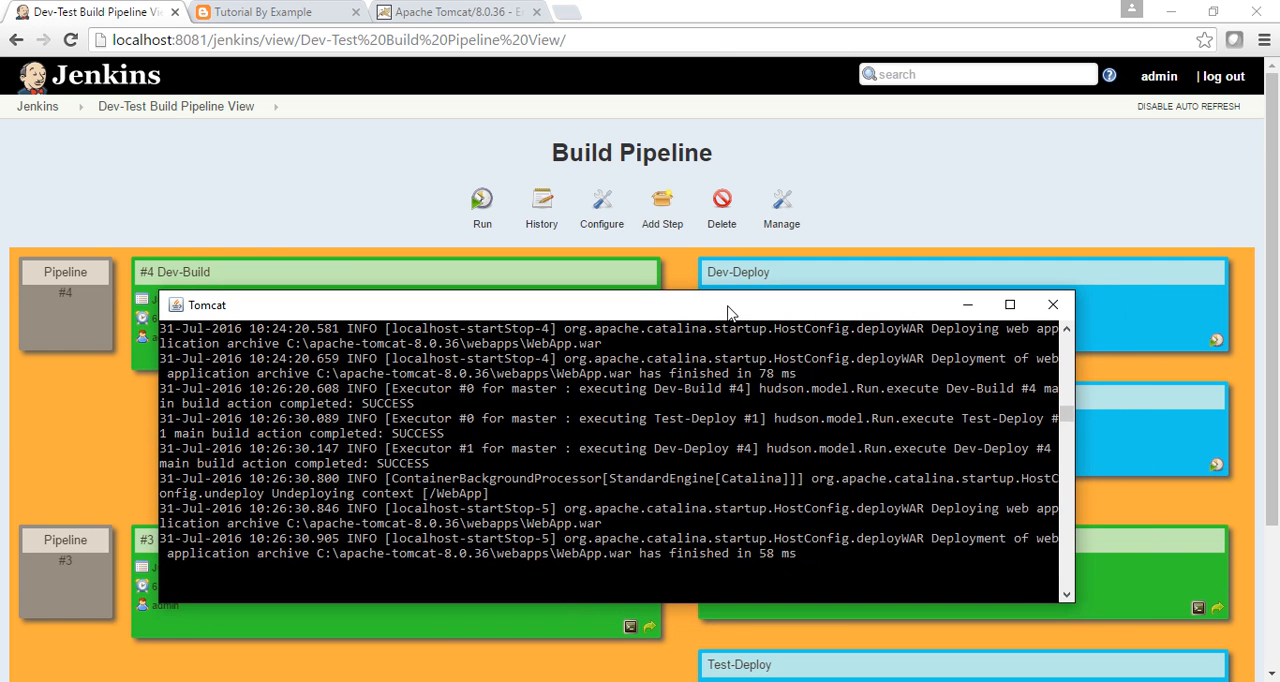
Return to the pipeline view in the browser and inspect the console output of Test-Deploy build #1.
left_click(717, 40)
key("Return")
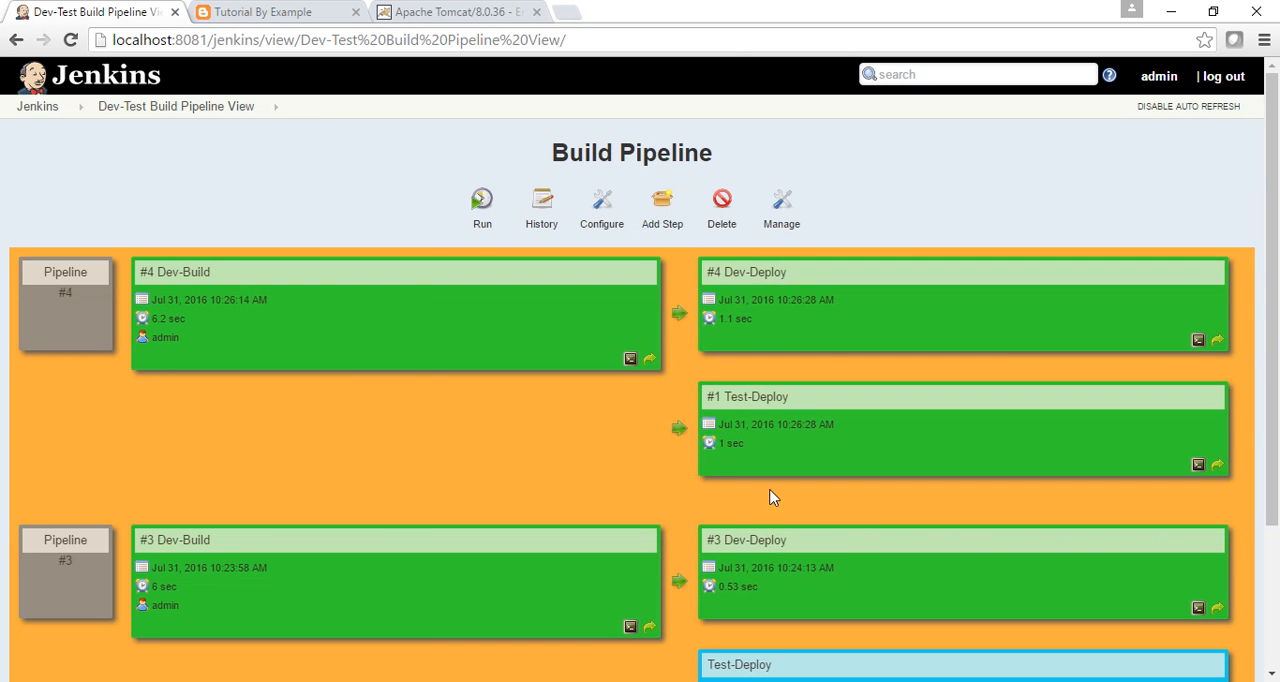
left_click(1199, 466)
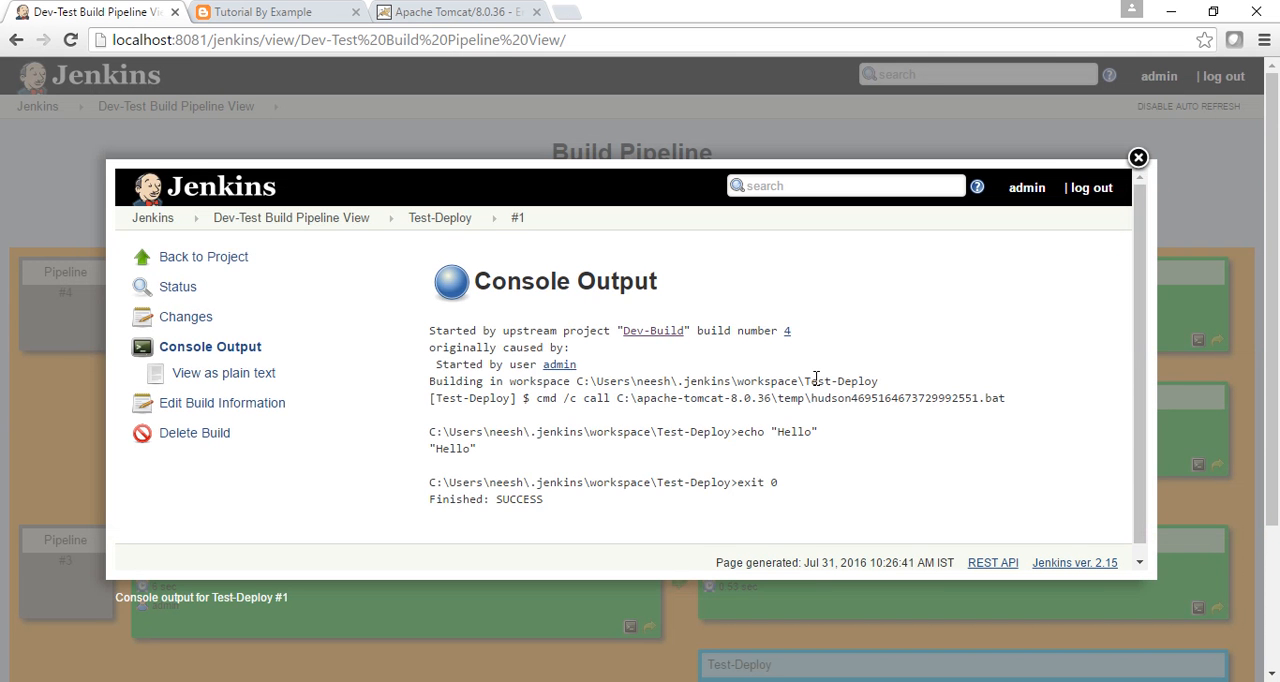
left_click(1138, 160)
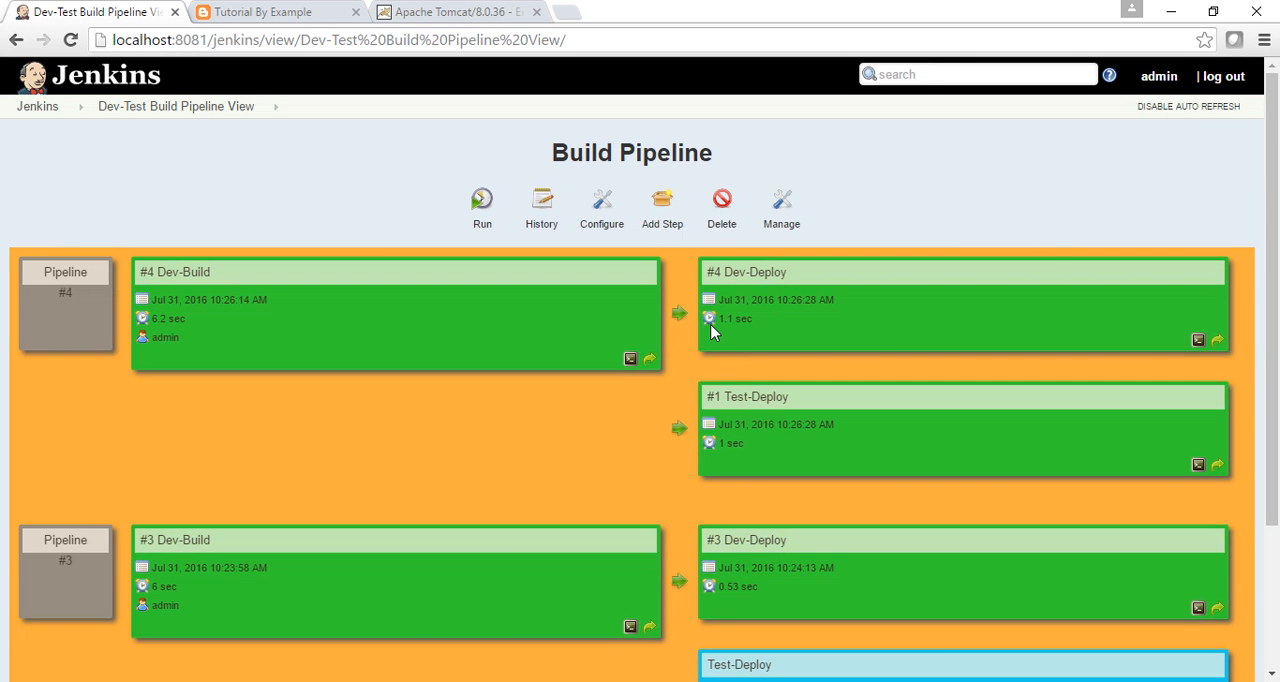
Configure Dev-Deploy with a Build other projects post-build action that triggers Test-Deploy if the build is stable, and save.
left_click(28, 106)
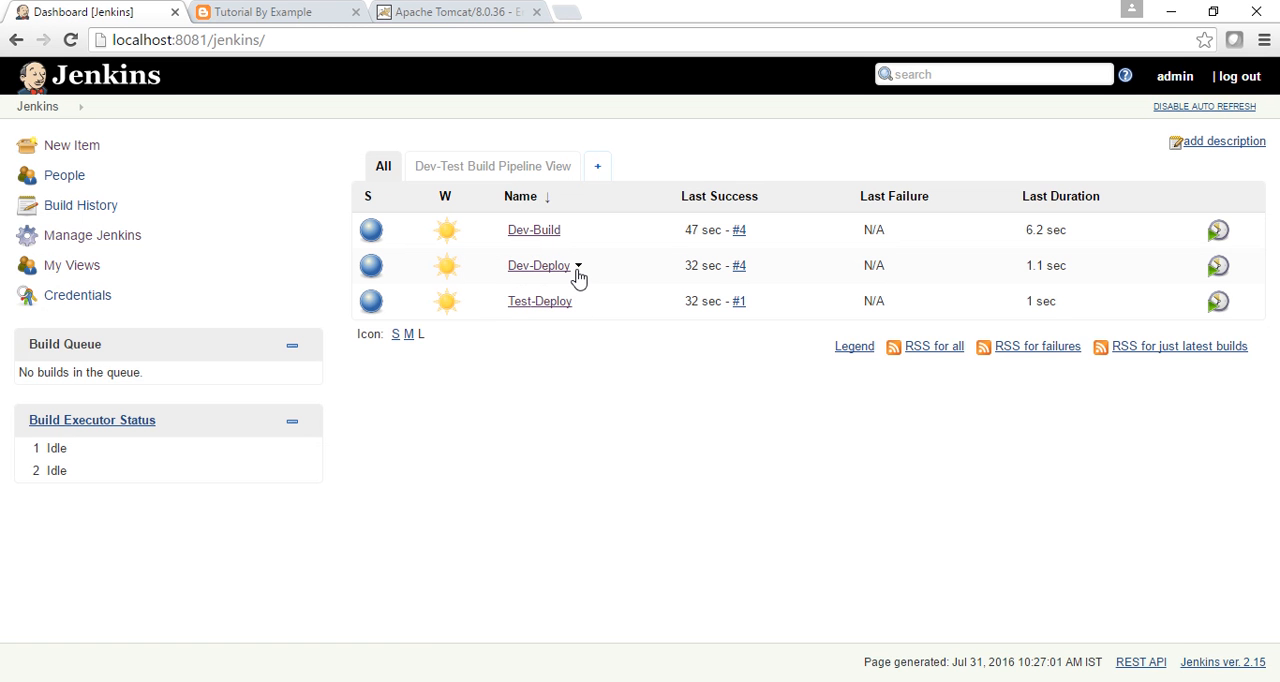
left_click(578, 266)
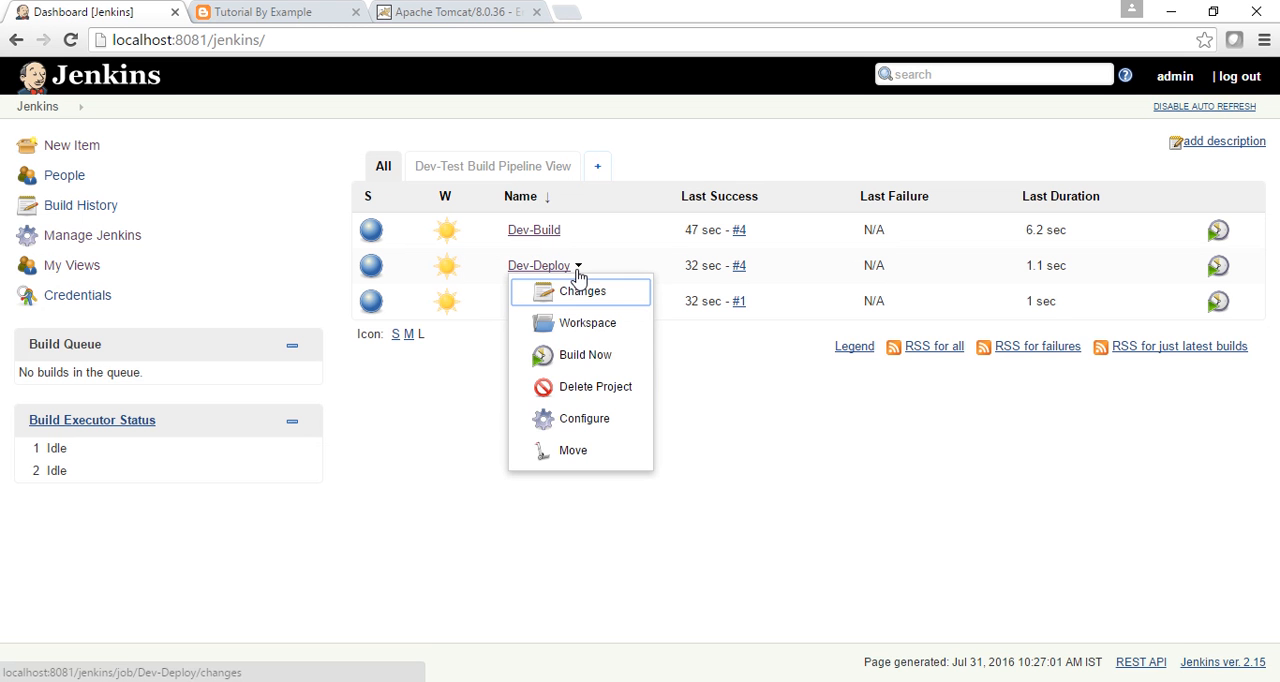
left_click(566, 420)
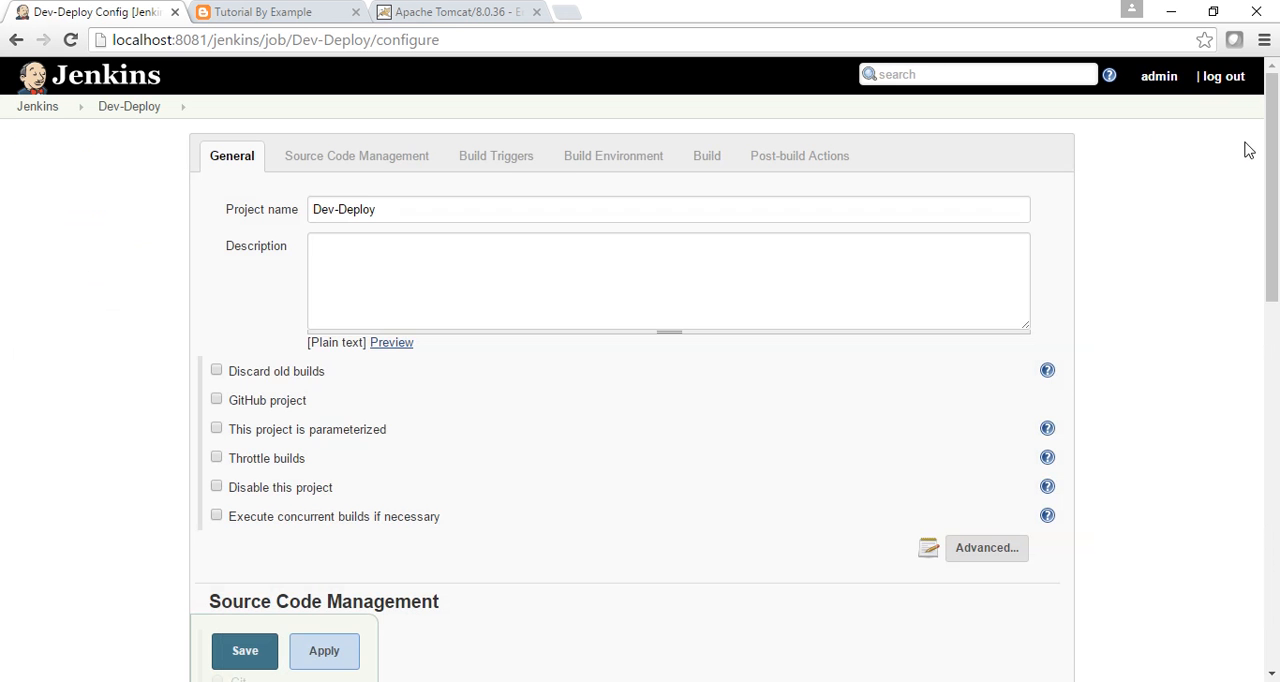
left_click_drag(1273, 165, 1277, 540)
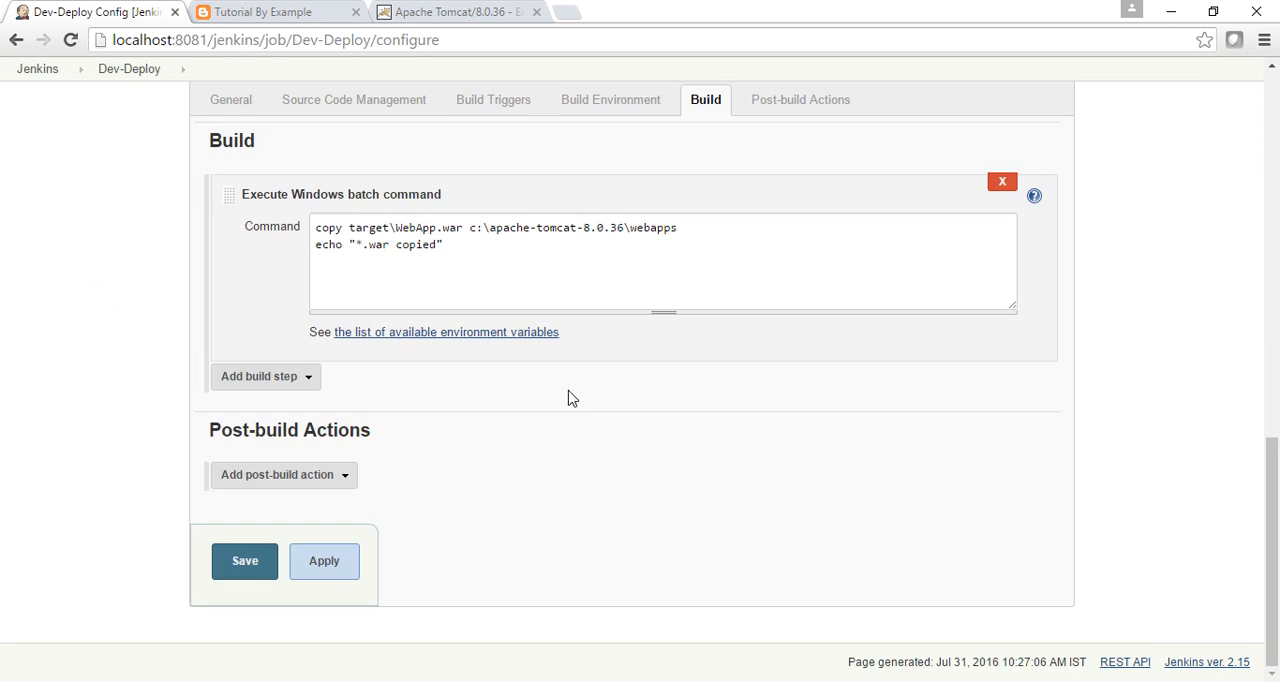
left_click(343, 474)
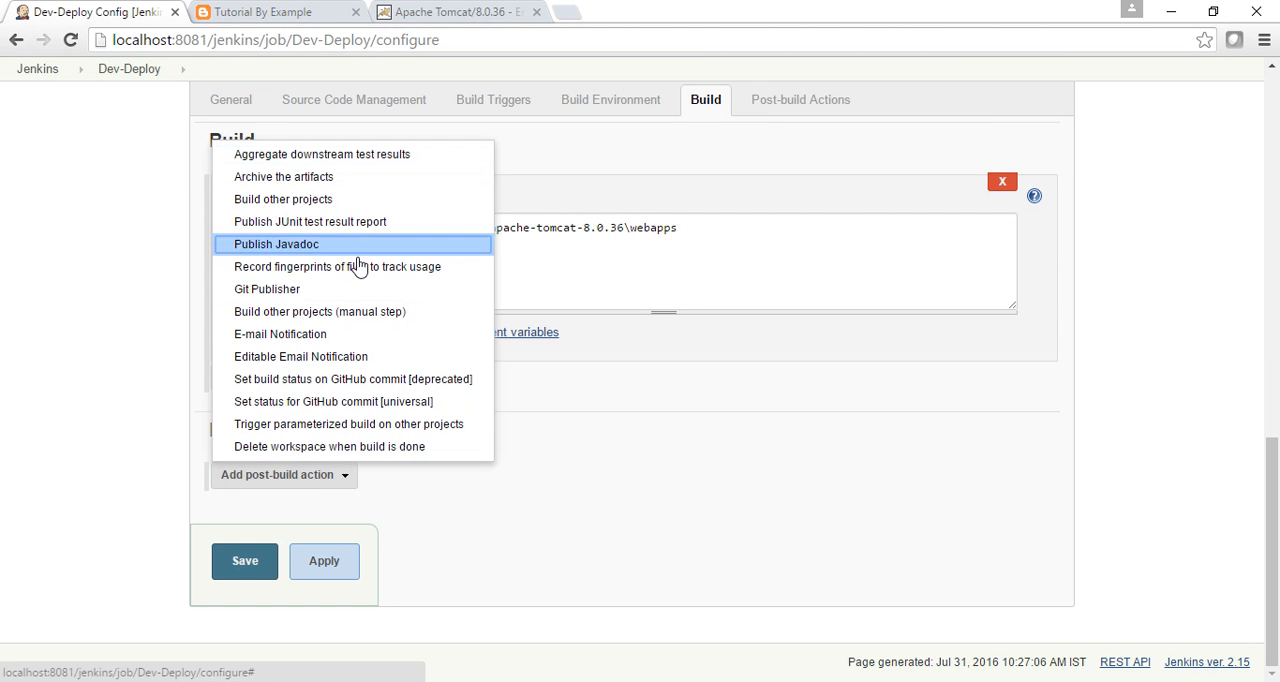
left_click(348, 200)
left_click(465, 468)
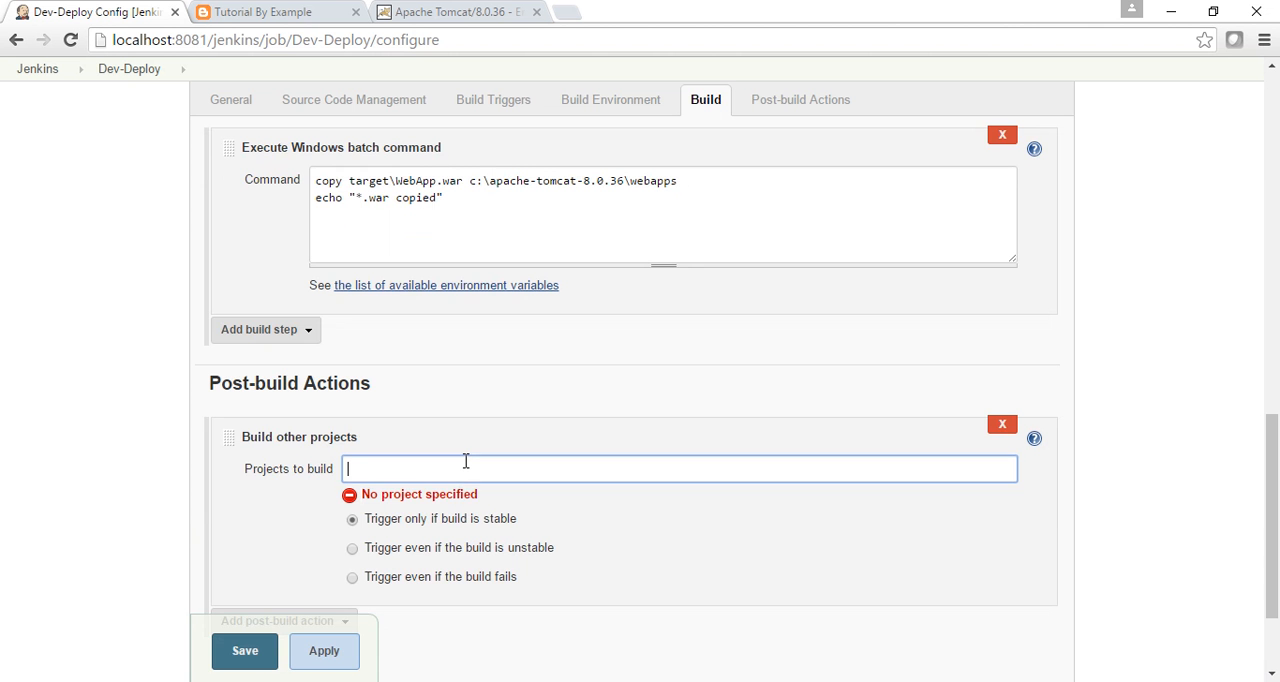
type("Test-Deploy,")
left_click(240, 656)
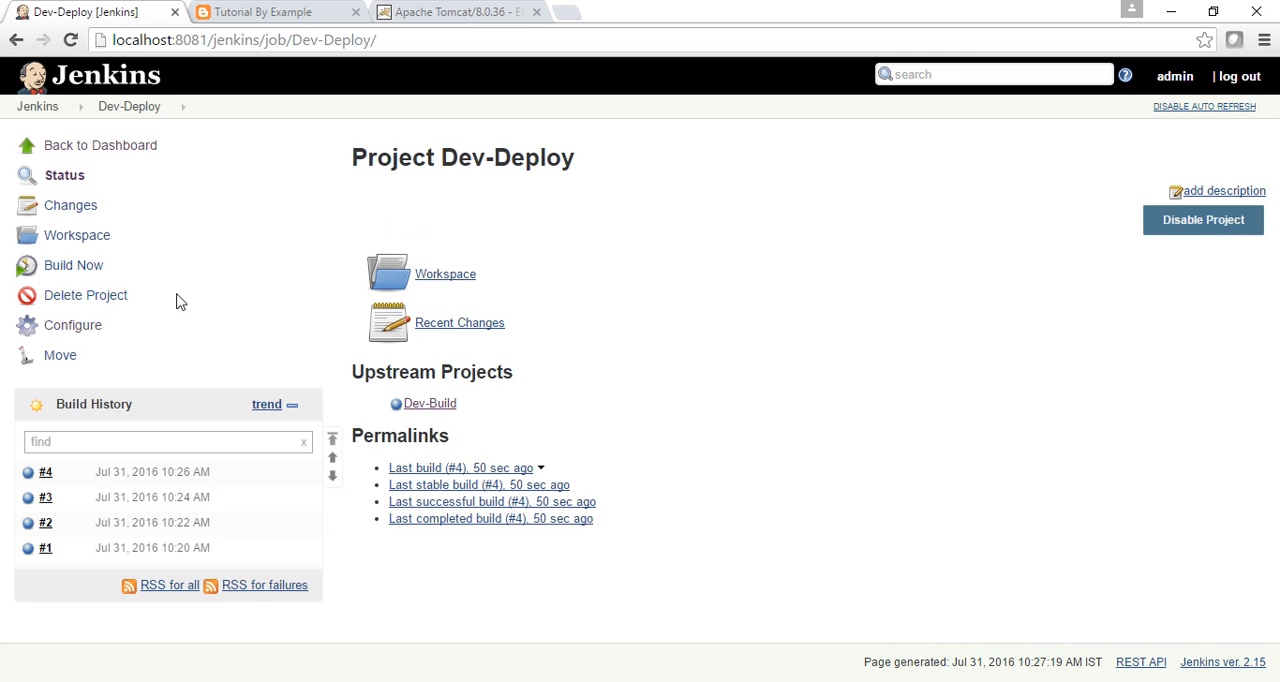
Open the Dev-Test Build Pipeline View and trigger the Test-Deploy stage following Dev-Deploy in pipeline #4.
left_click(40, 110)
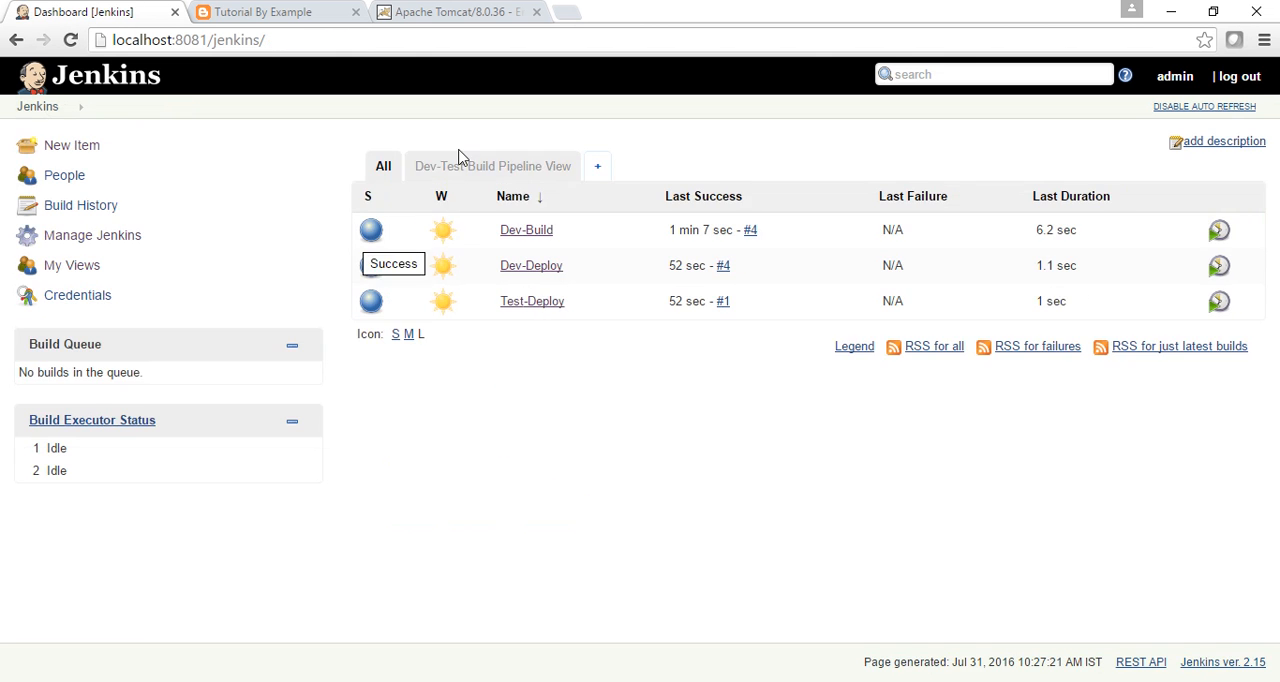
left_click(453, 168)
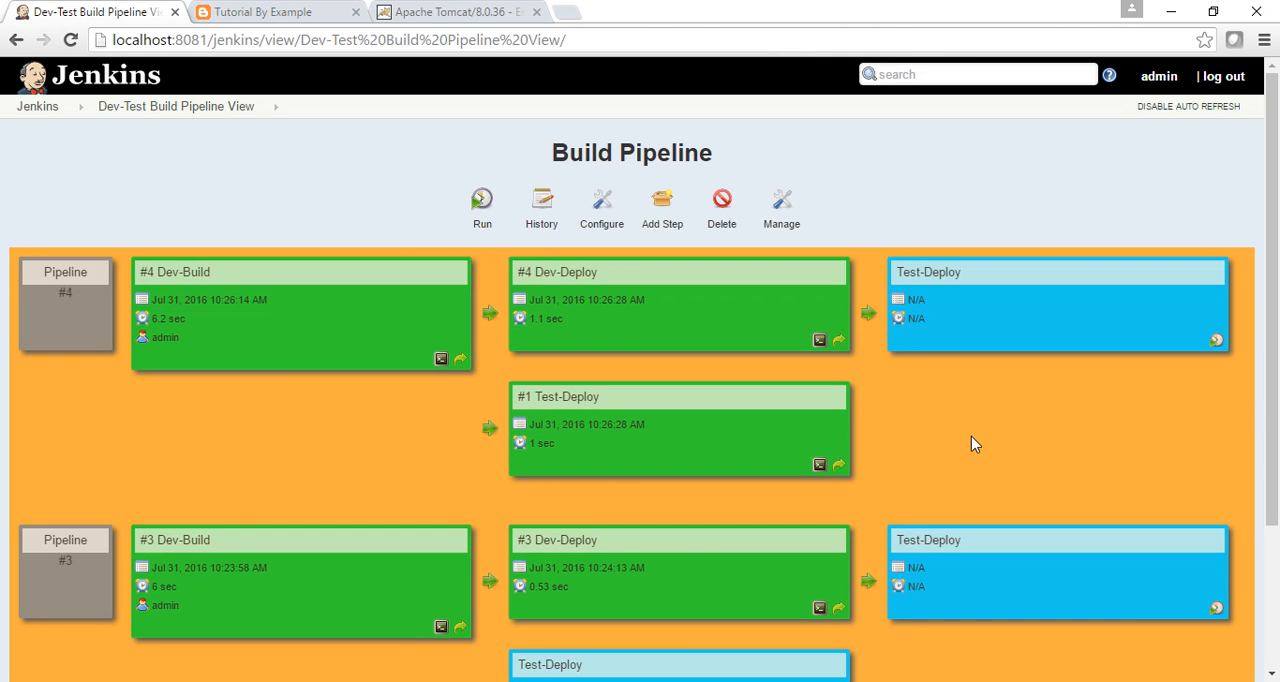
left_click(188, 273)
left_click(1217, 342)
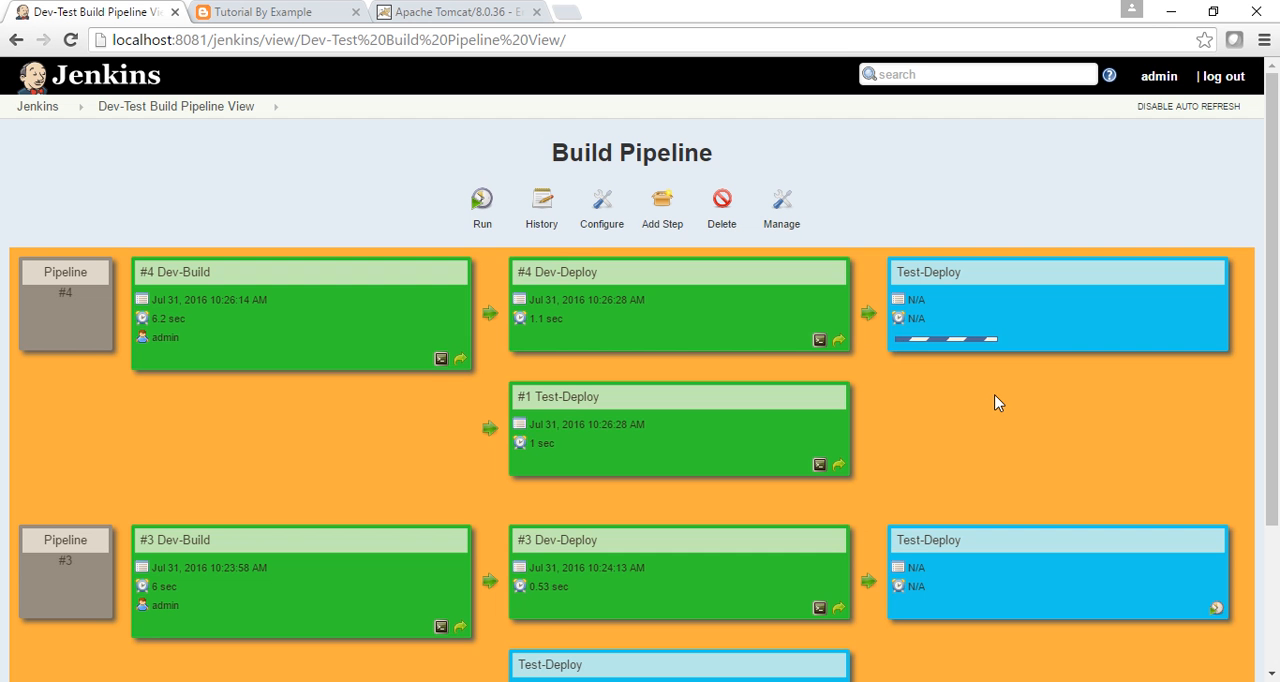